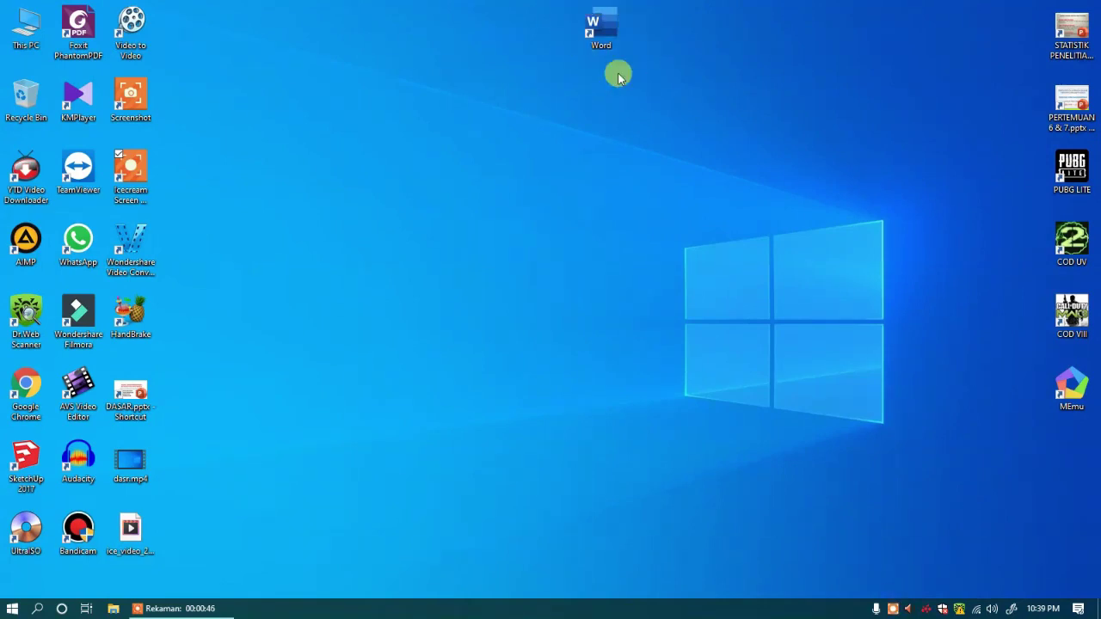
Open Word from the desktop and create a blank document
{"action": "right_click", "coordinate": [606, 29]}
{"action": "right_click", "coordinate": [606, 27]}
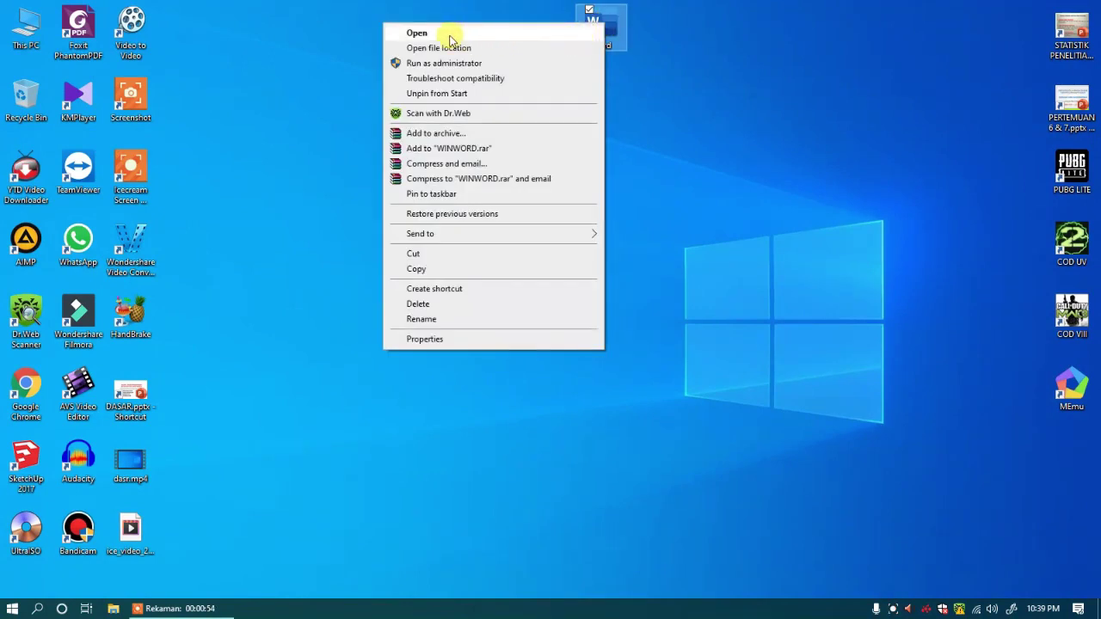
{"action": "left_click", "coordinate": [409, 33]}
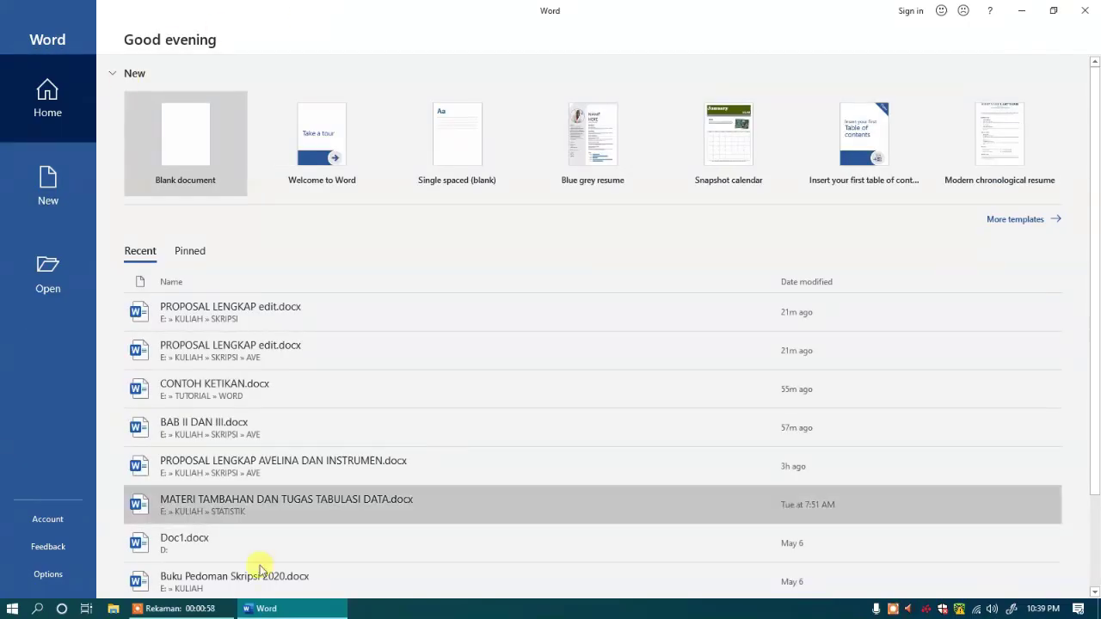
{"action": "left_click", "coordinate": [200, 141]}
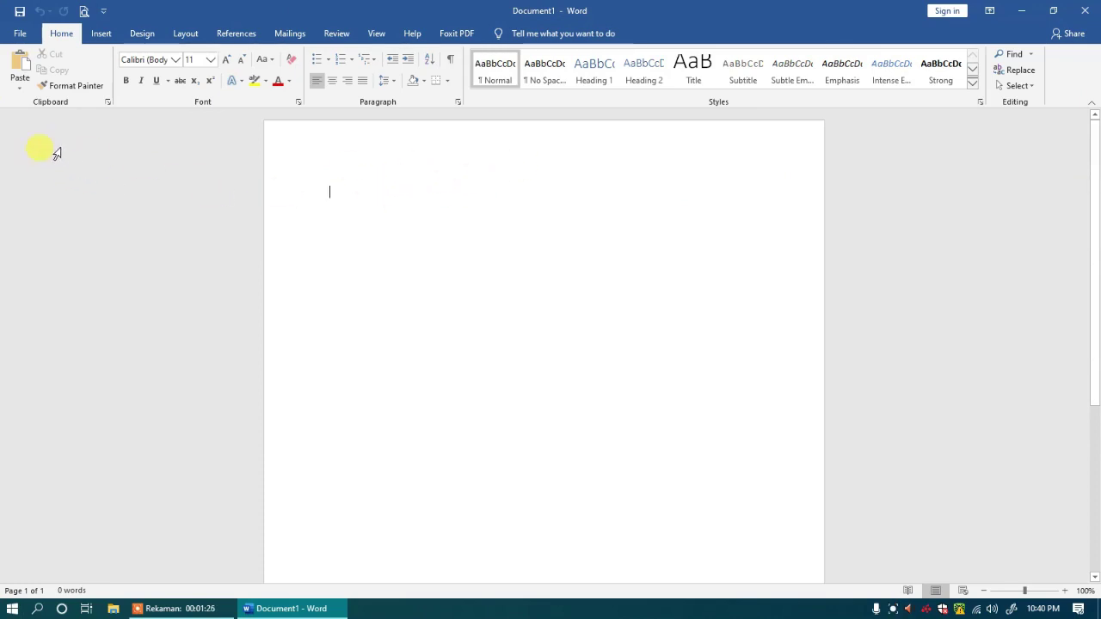
Enable the display of text boundaries in the advanced Word options
{"action": "left_click", "coordinate": [17, 35]}
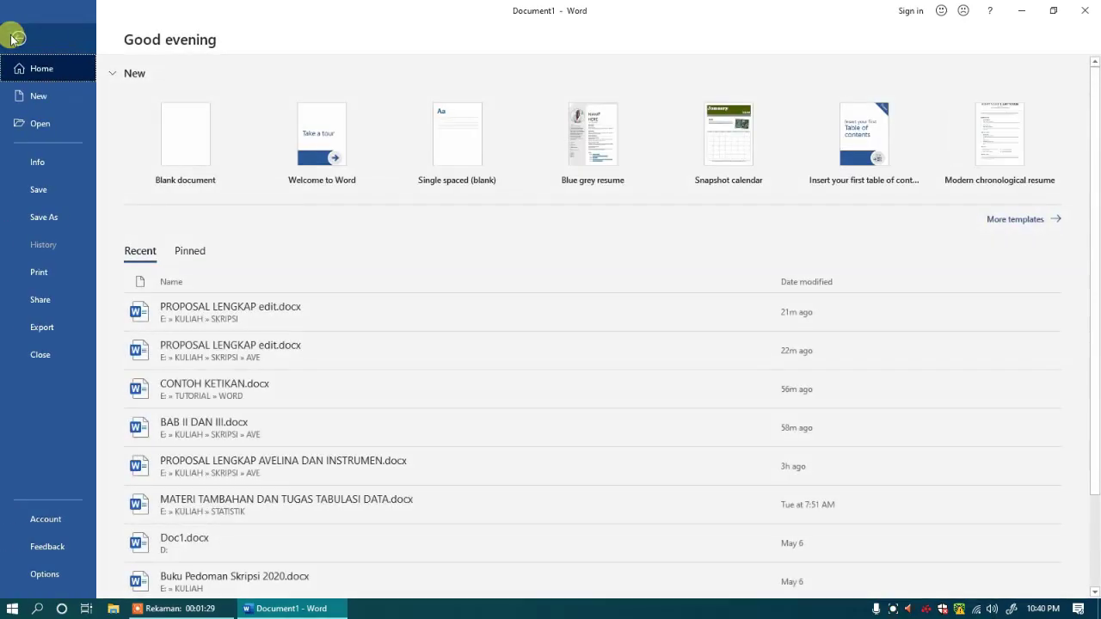
{"action": "left_click", "coordinate": [65, 578]}
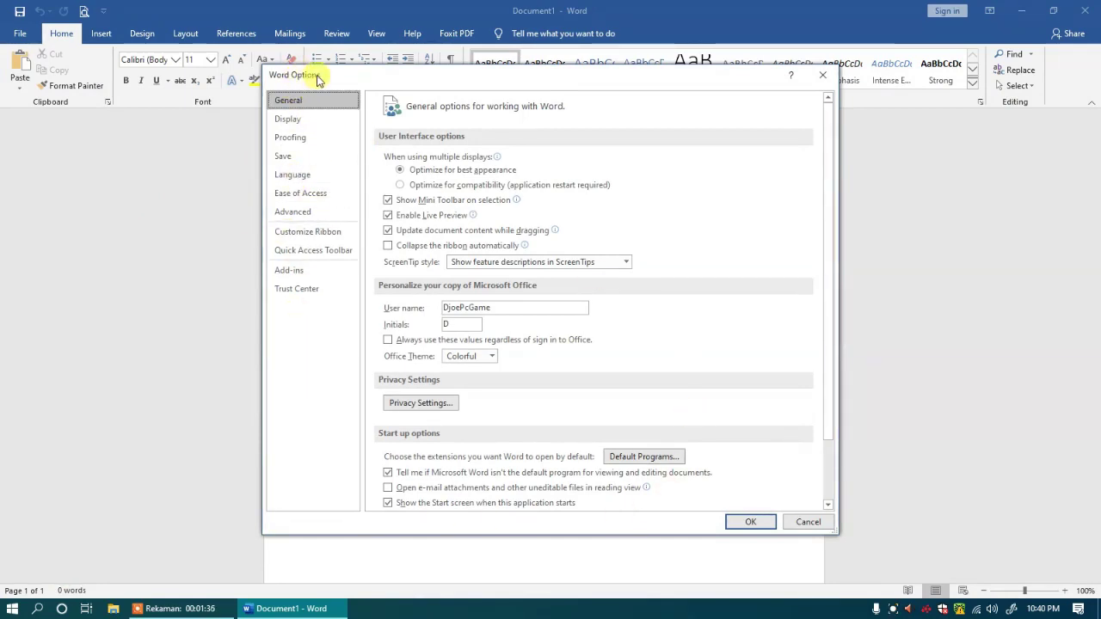
{"action": "left_click", "coordinate": [310, 213]}
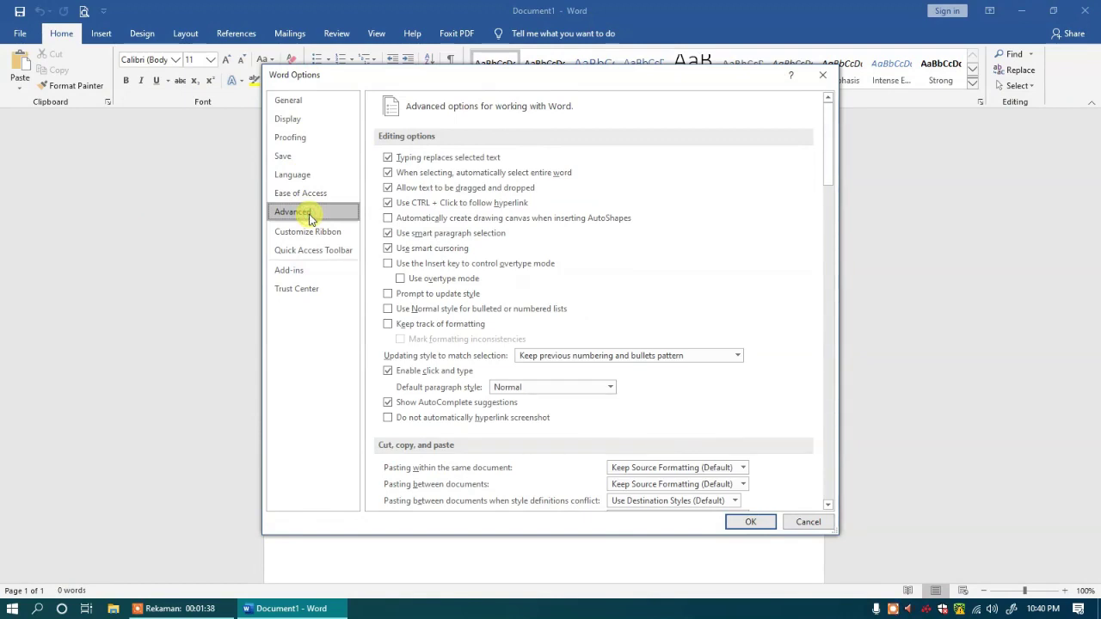
{"action": "scroll", "coordinate": [447, 233], "scroll_direction": "down", "scroll_amount": 15}
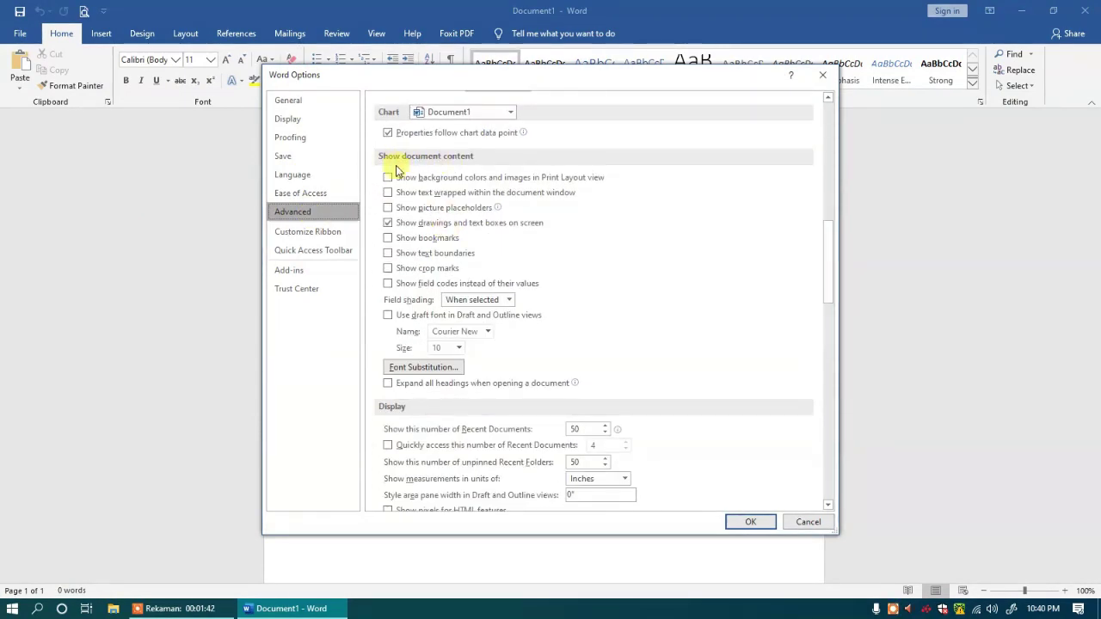
{"action": "scroll", "coordinate": [581, 241], "scroll_direction": "down", "scroll_amount": 1}
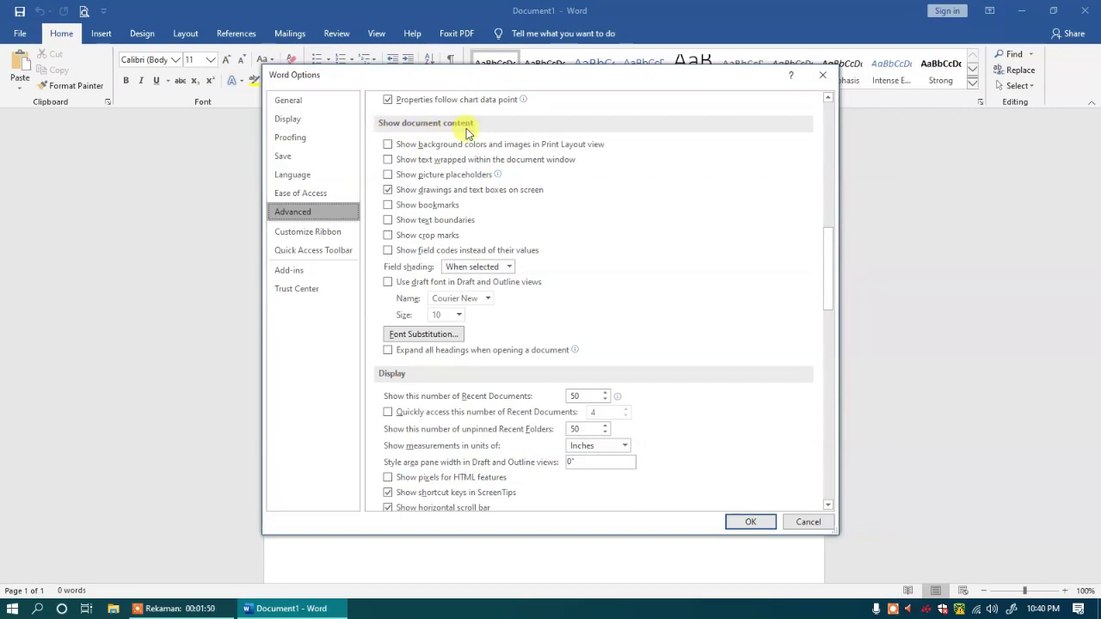
{"action": "left_click", "coordinate": [389, 226]}
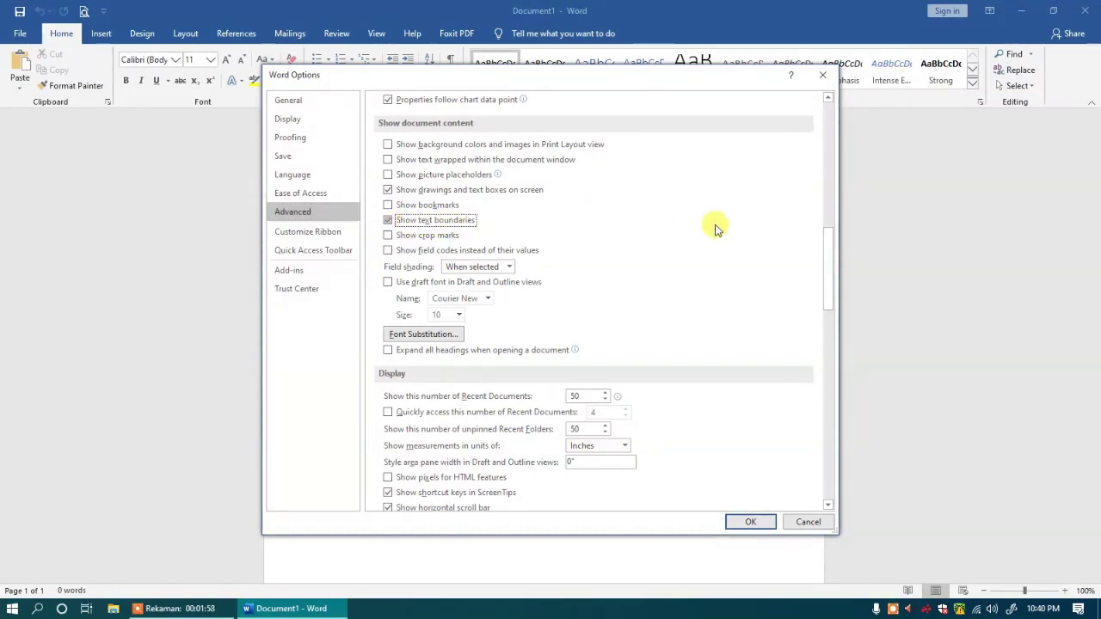
Set the measurement units to Centimeters in the advanced display options and apply the options
{"action": "scroll", "coordinate": [714, 228], "scroll_direction": "down", "scroll_amount": 3}
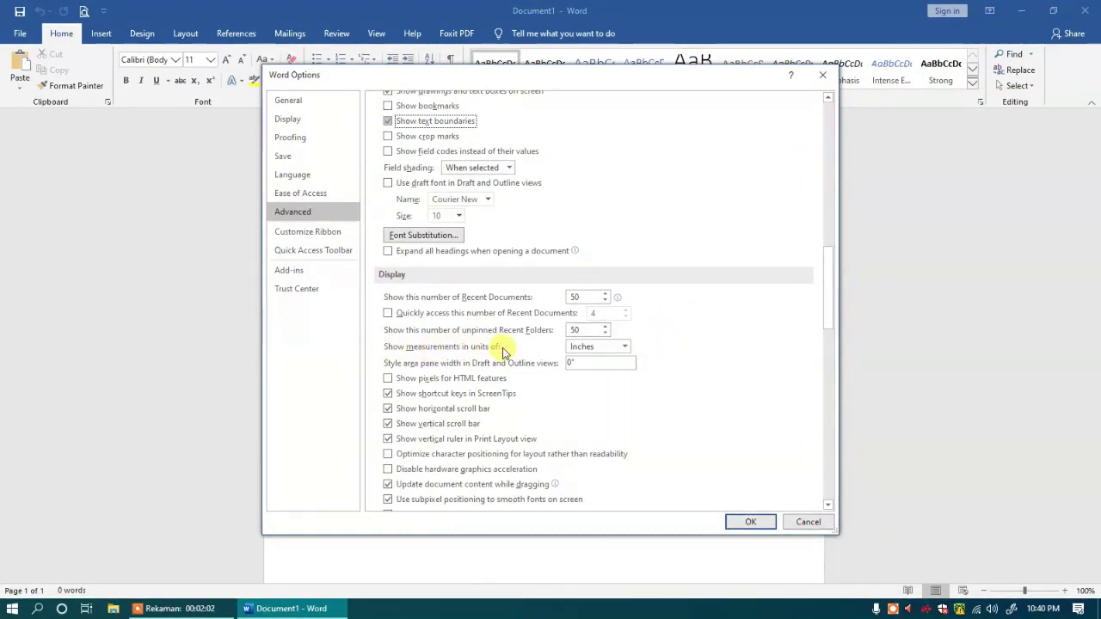
{"action": "left_click", "coordinate": [622, 351]}
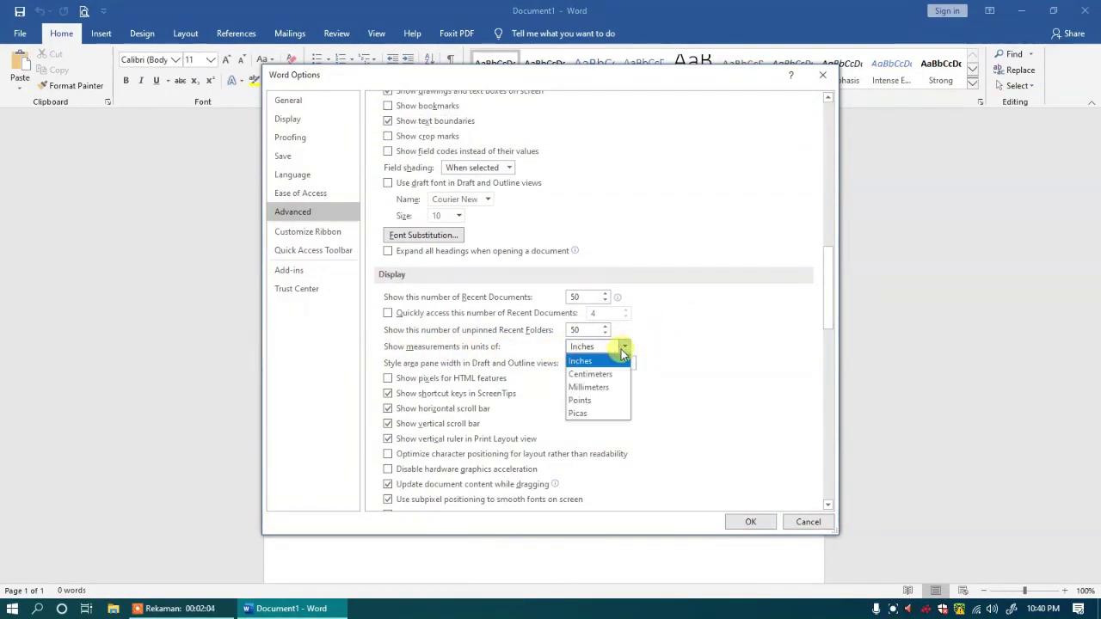
{"action": "left_click", "coordinate": [614, 373]}
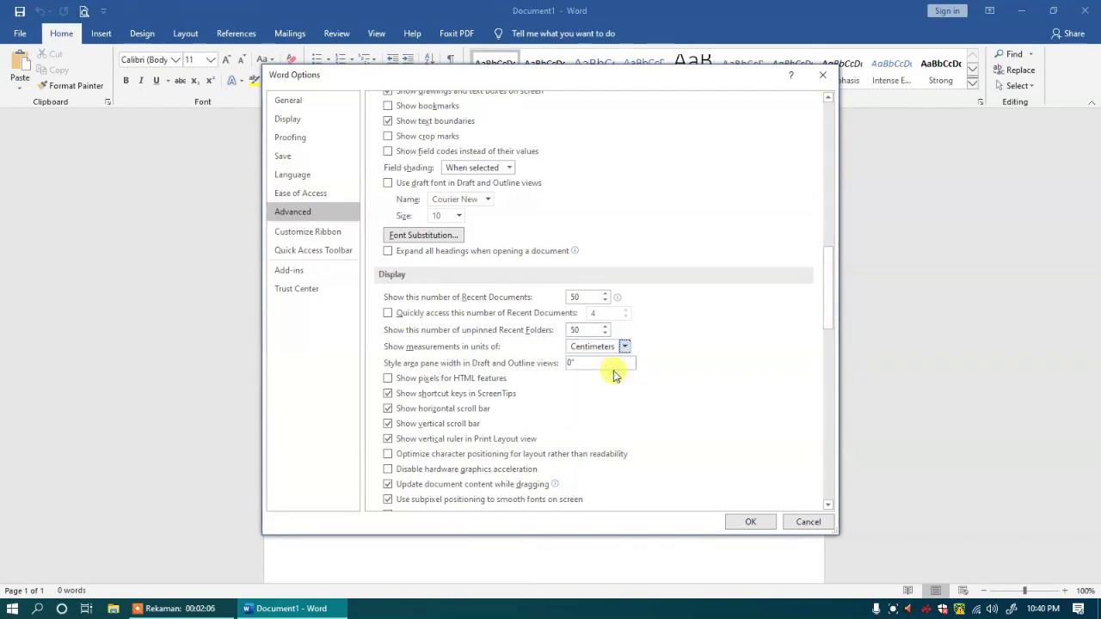
{"action": "left_click", "coordinate": [747, 522]}
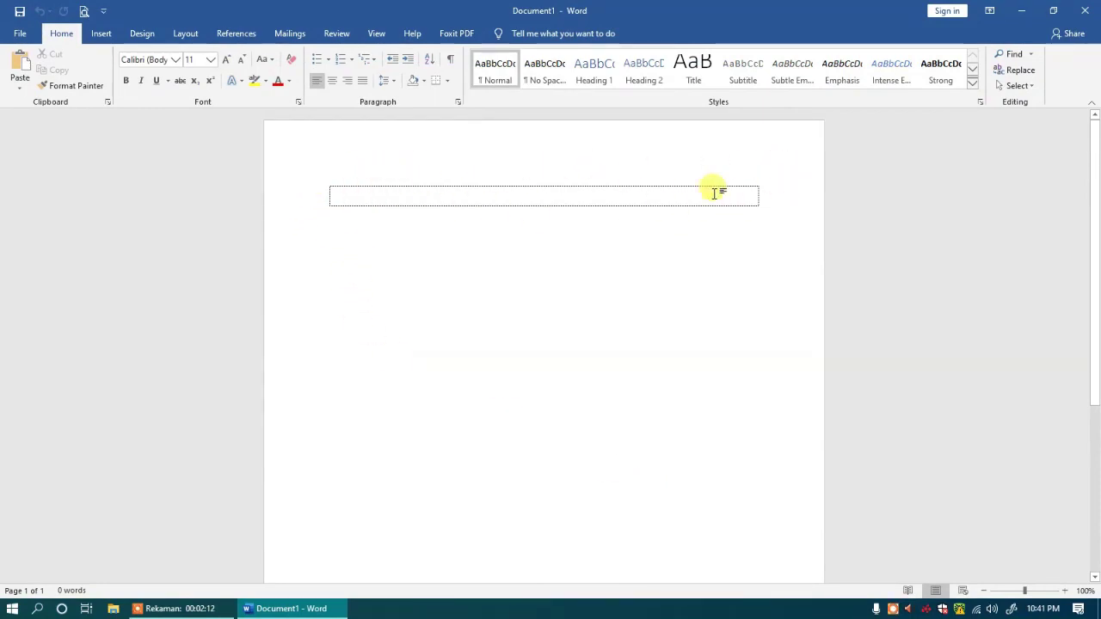
Show the ruler around the document page
{"action": "left_click", "coordinate": [380, 32]}
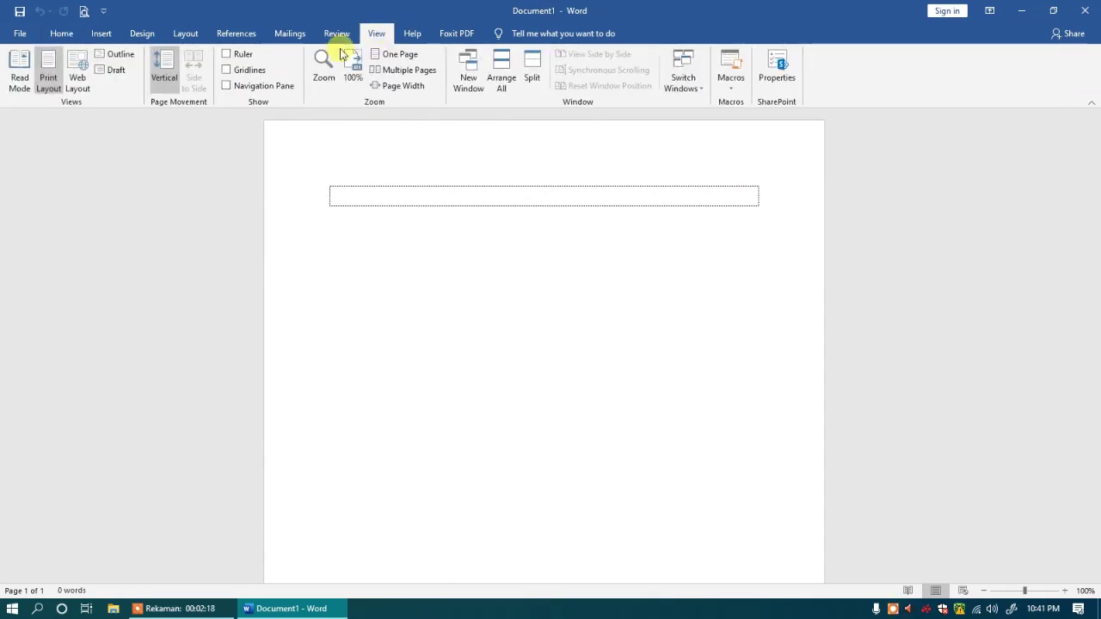
{"action": "left_click", "coordinate": [227, 56]}
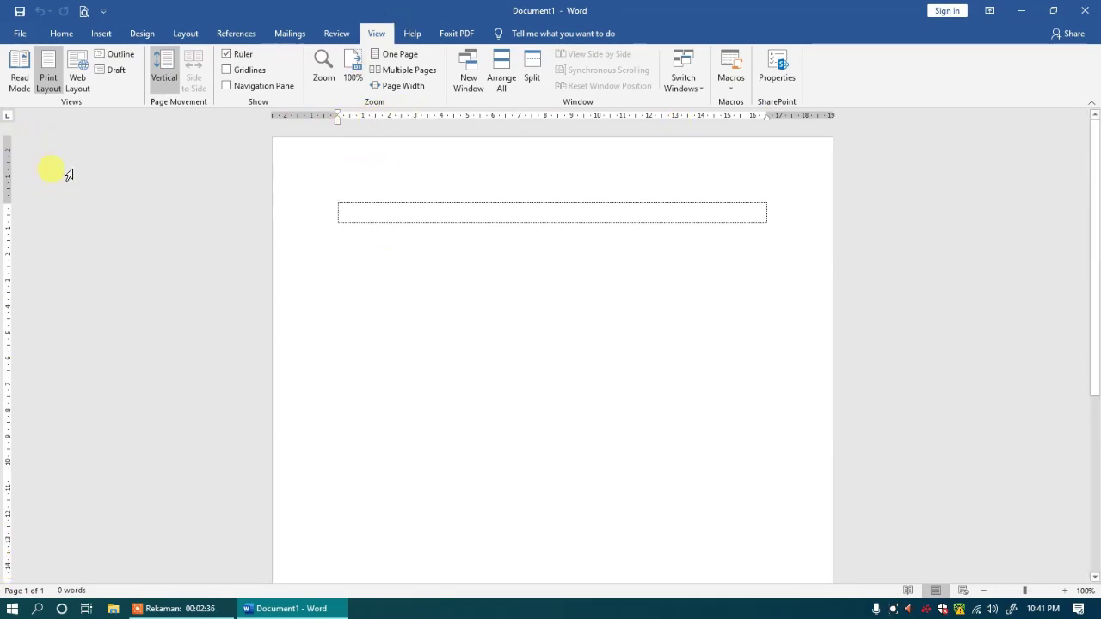
{"action": "left_click", "coordinate": [53, 39]}
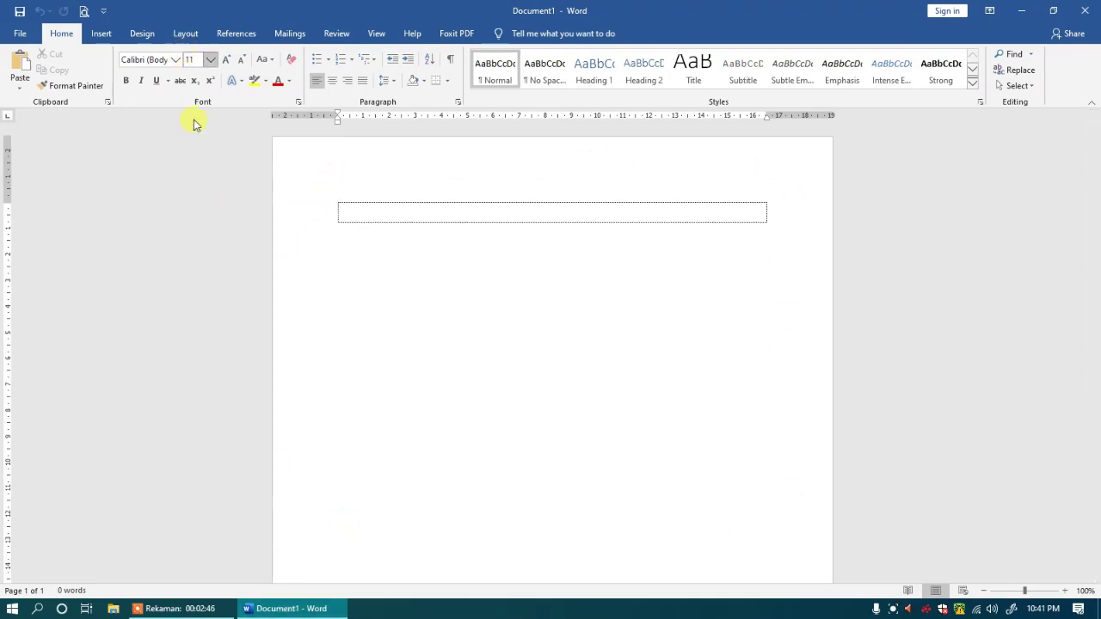
Set the document's paper size to A4 (21 cm x 29.7 cm)
{"action": "left_click", "coordinate": [188, 37]}
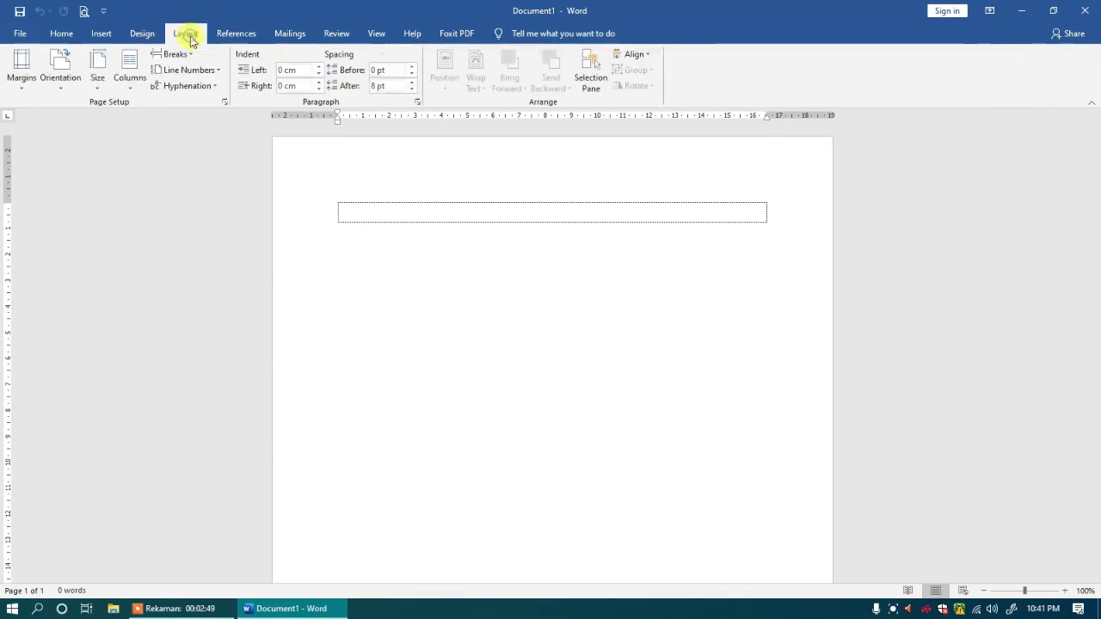
{"action": "left_click", "coordinate": [97, 83]}
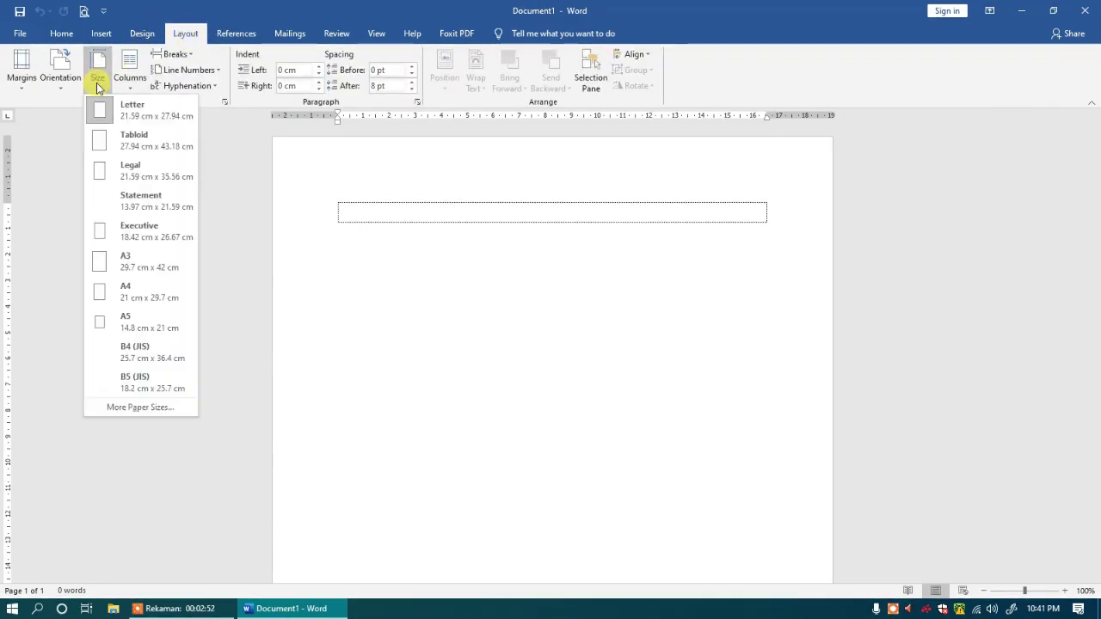
{"action": "left_click", "coordinate": [101, 297]}
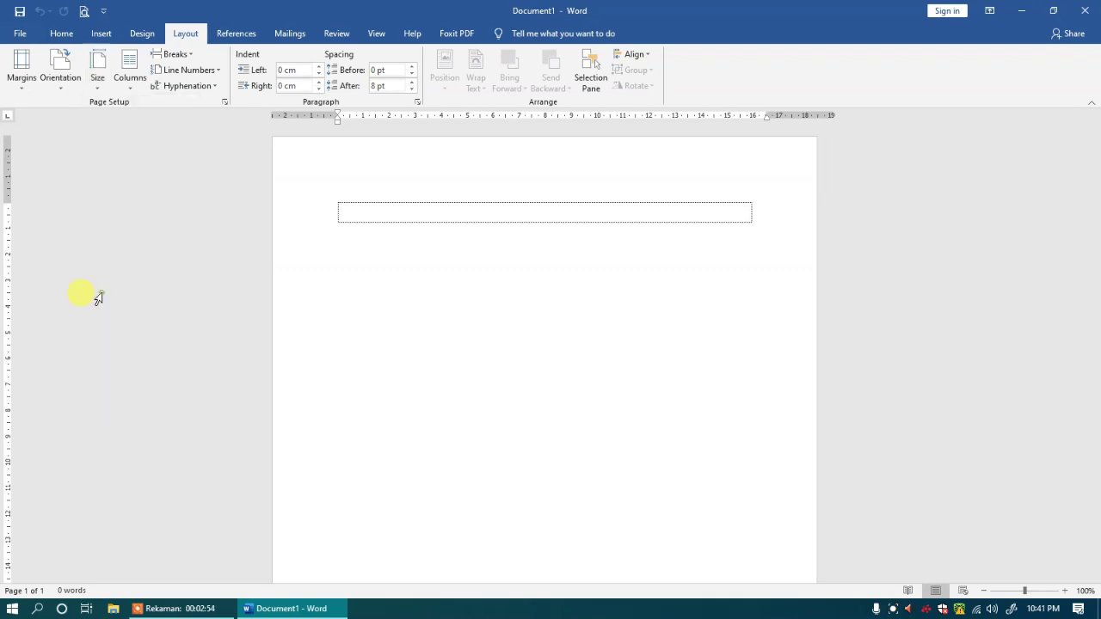
Set custom page margins of 4 cm top, 4 cm left, 3 cm bottom and 3 cm right for the whole document
{"action": "left_click", "coordinate": [23, 72]}
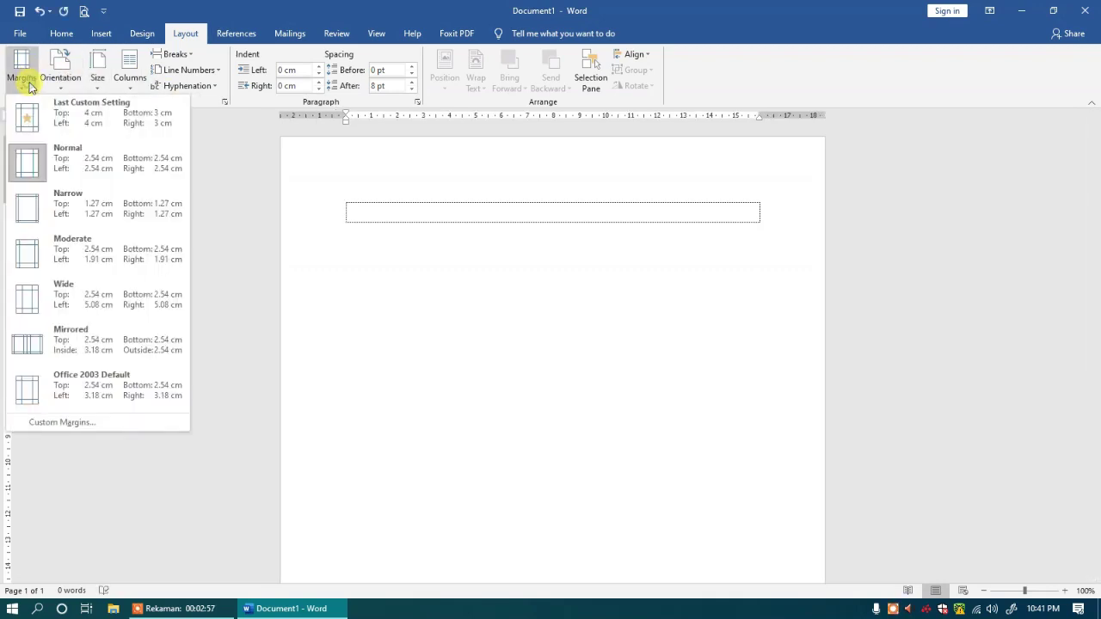
{"action": "left_click", "coordinate": [57, 423]}
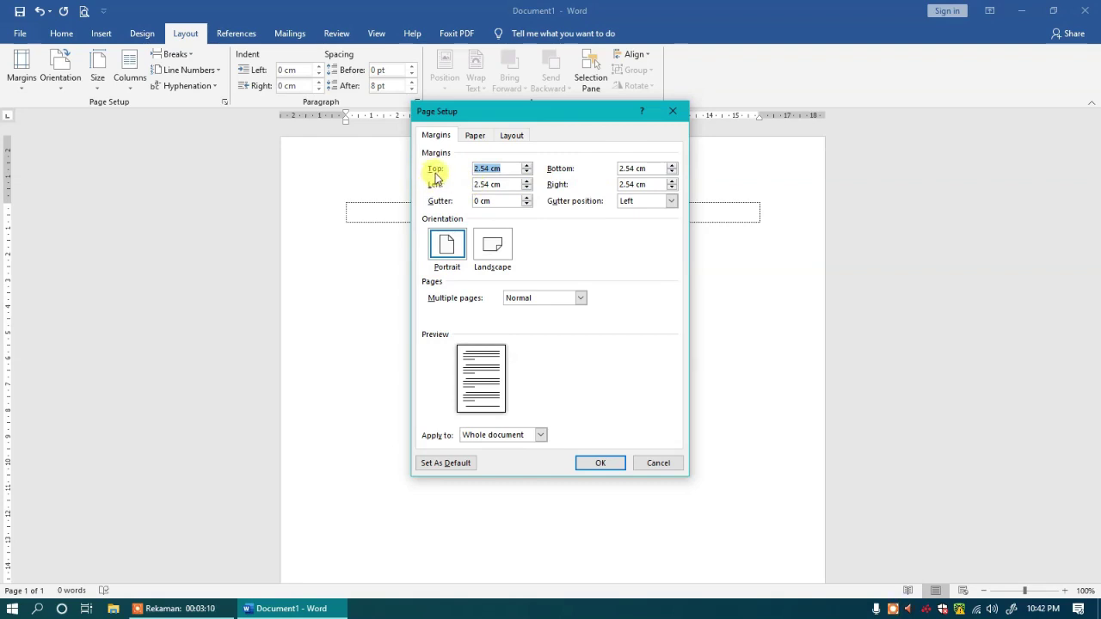
{"action": "type", "text": "4"}
{"action": "key", "text": "Tab"}
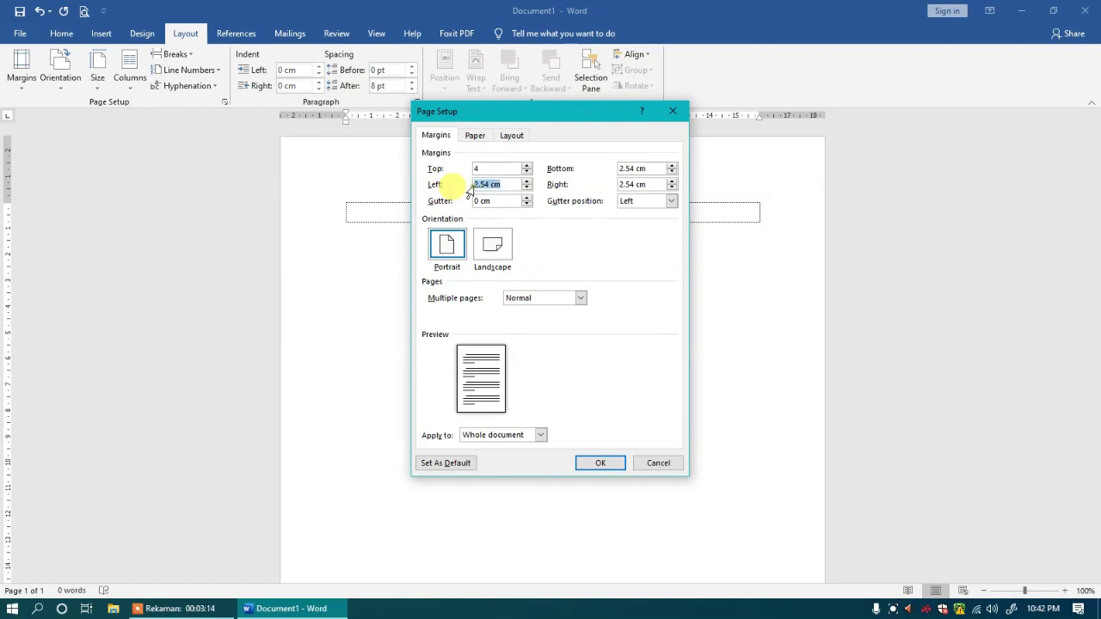
{"action": "left_click", "coordinate": [614, 172]}
{"action": "type", "text": "3"}
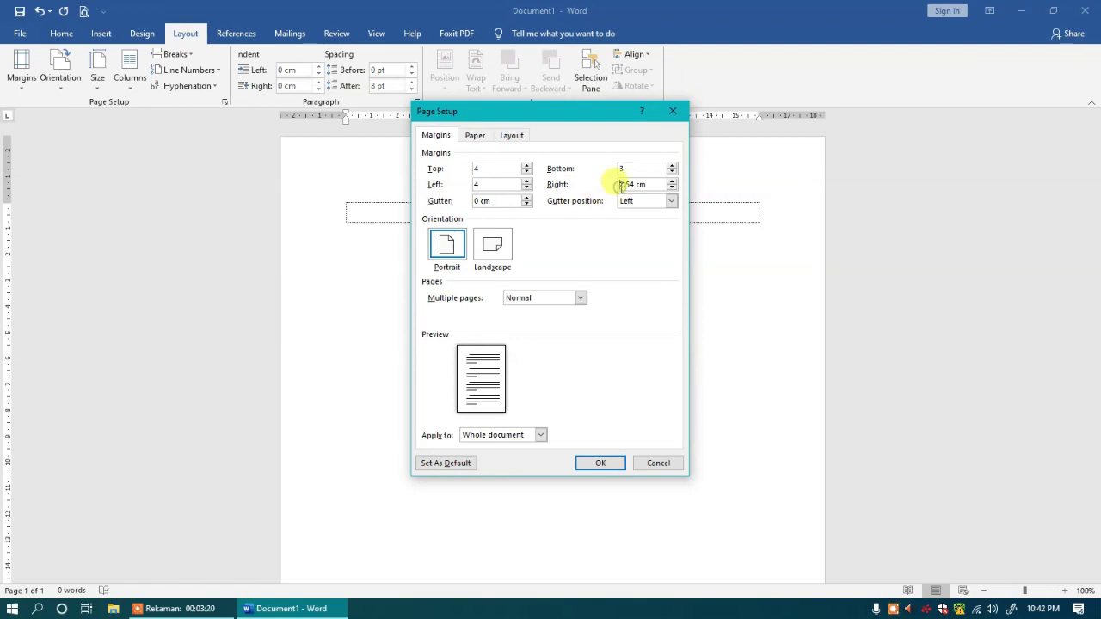
{"action": "type", "text": "3"}
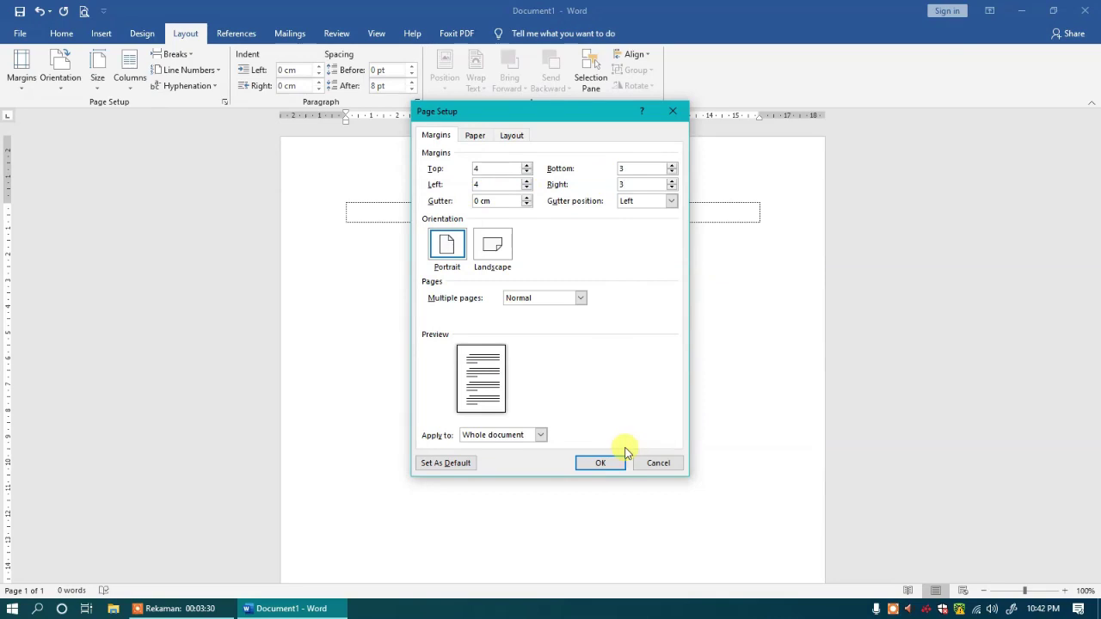
{"action": "left_click", "coordinate": [585, 463]}
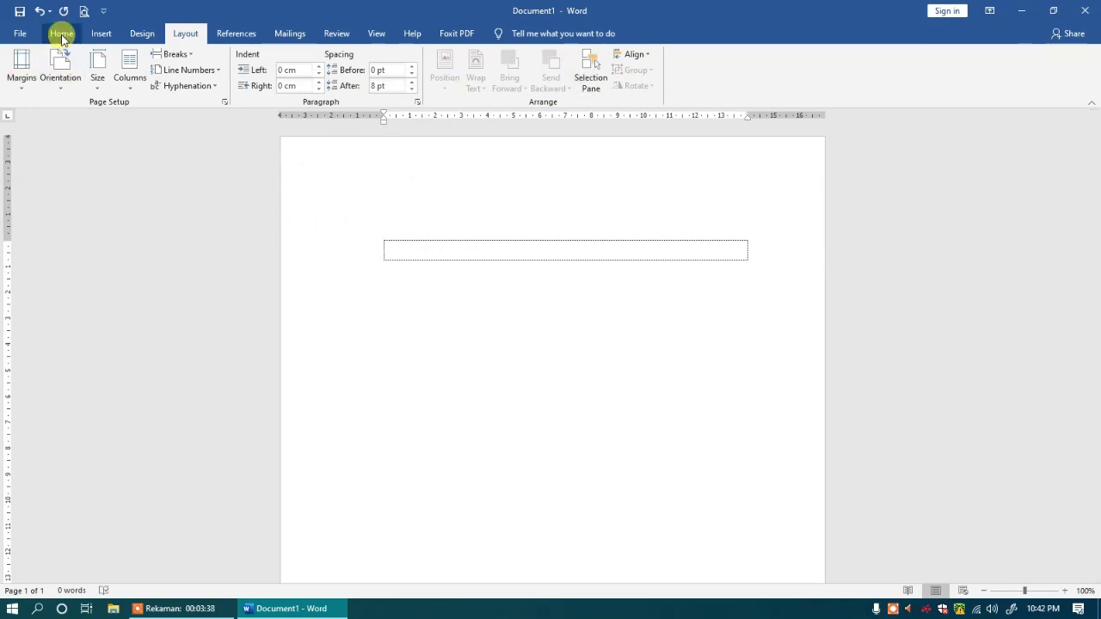
Apply the No Spacing style to the empty paragraph and set its font to Times New Roman, size 12
{"action": "left_click", "coordinate": [62, 36]}
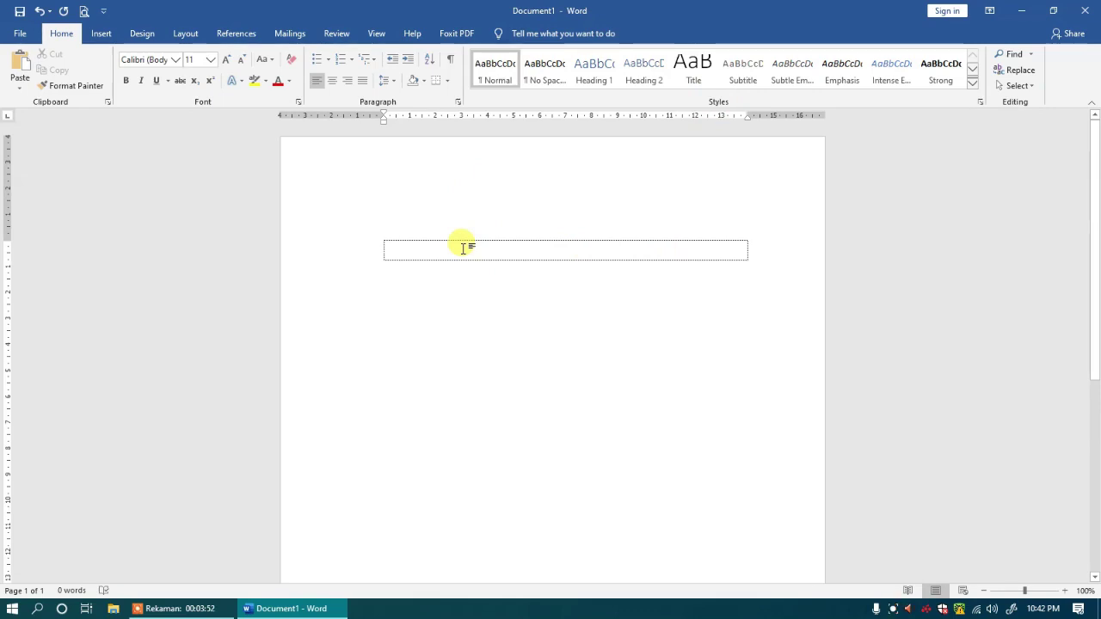
{"action": "left_click", "coordinate": [545, 74]}
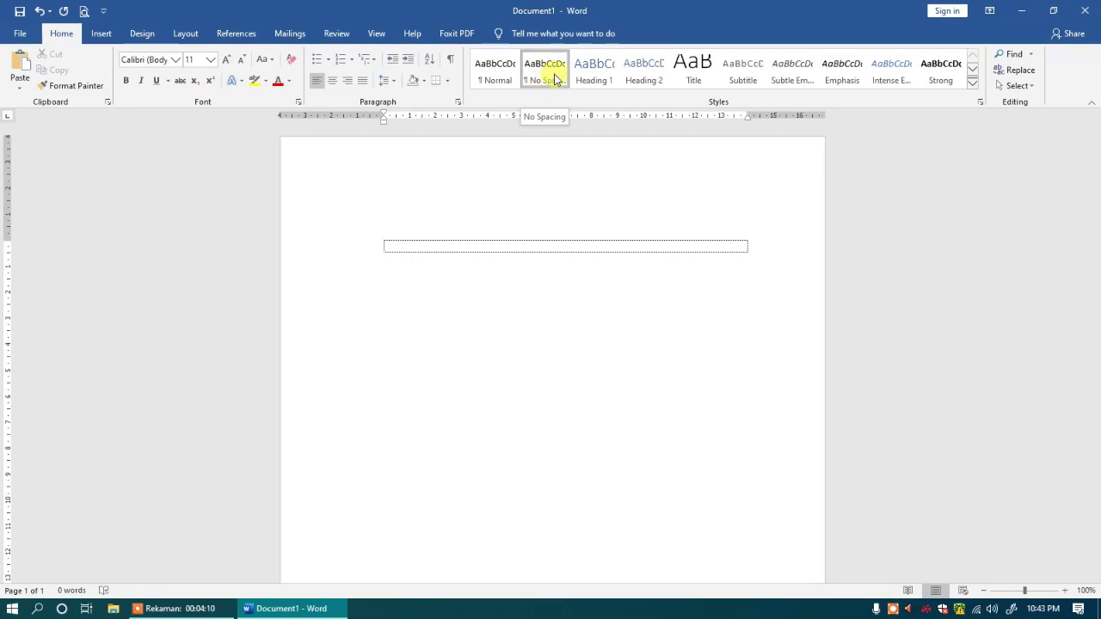
{"action": "left_click", "coordinate": [176, 60]}
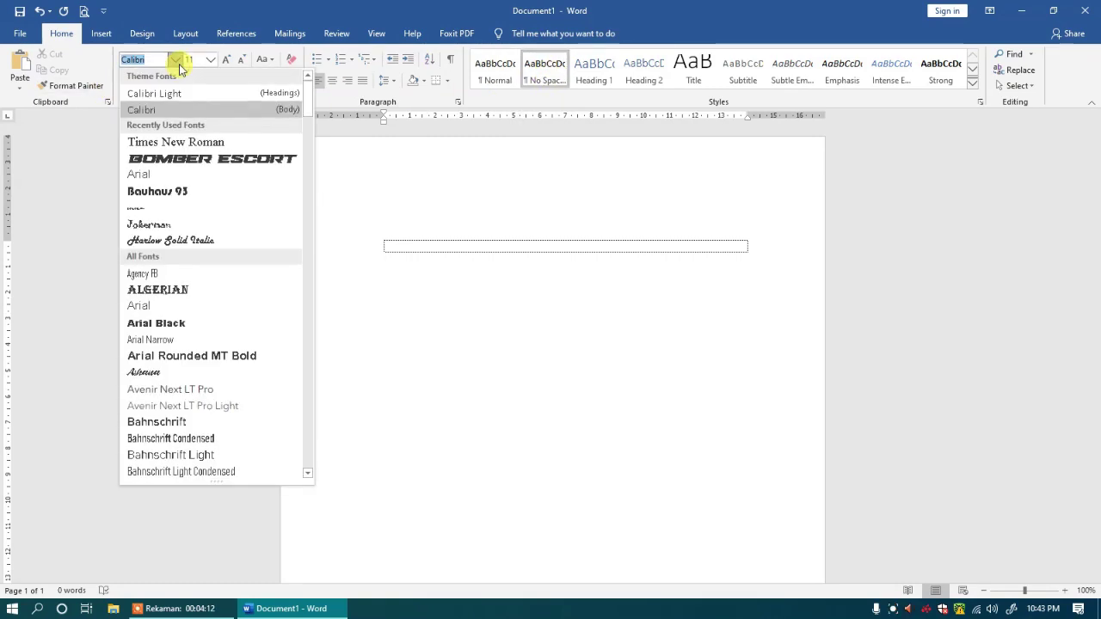
{"action": "left_click", "coordinate": [148, 144]}
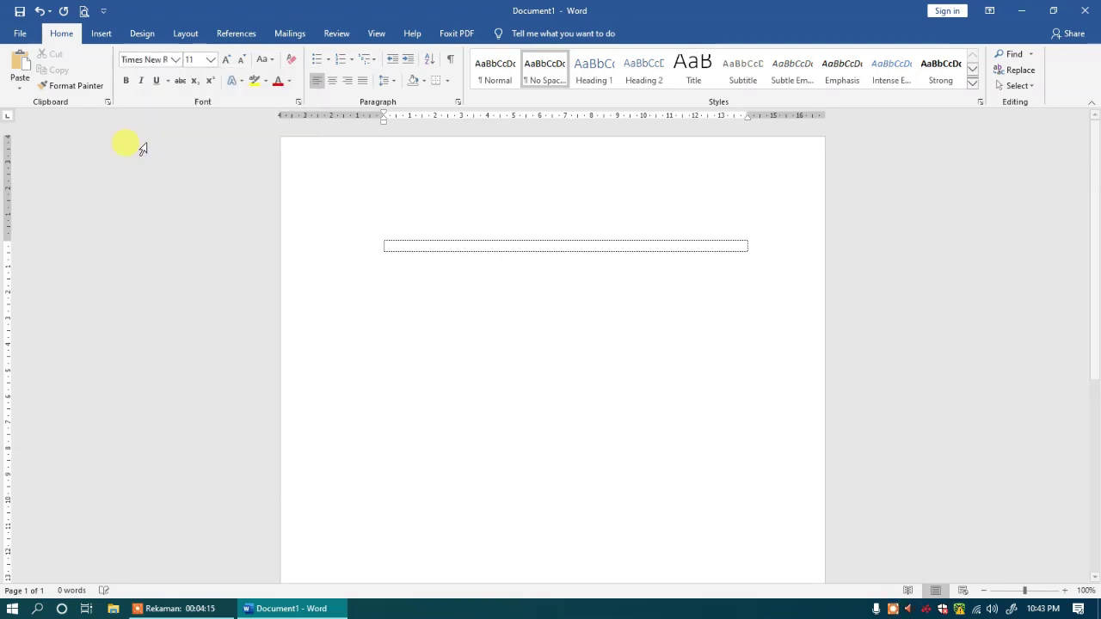
{"action": "left_click", "coordinate": [211, 59]}
{"action": "left_click", "coordinate": [195, 130]}
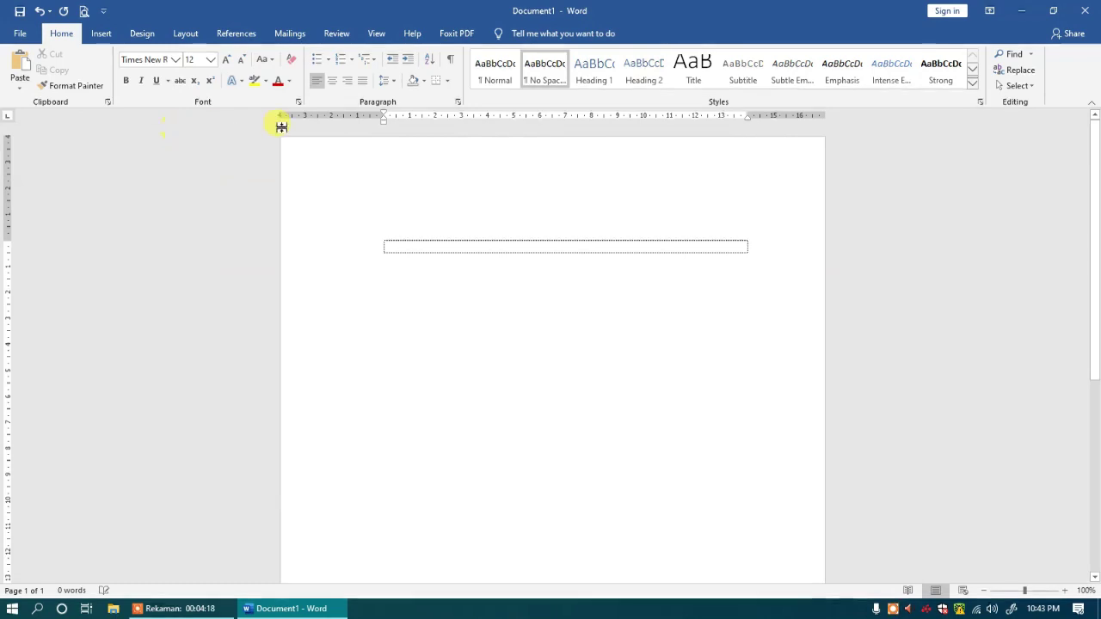
Justify the paragraph and set its line spacing to 2.0
{"action": "left_click", "coordinate": [364, 83]}
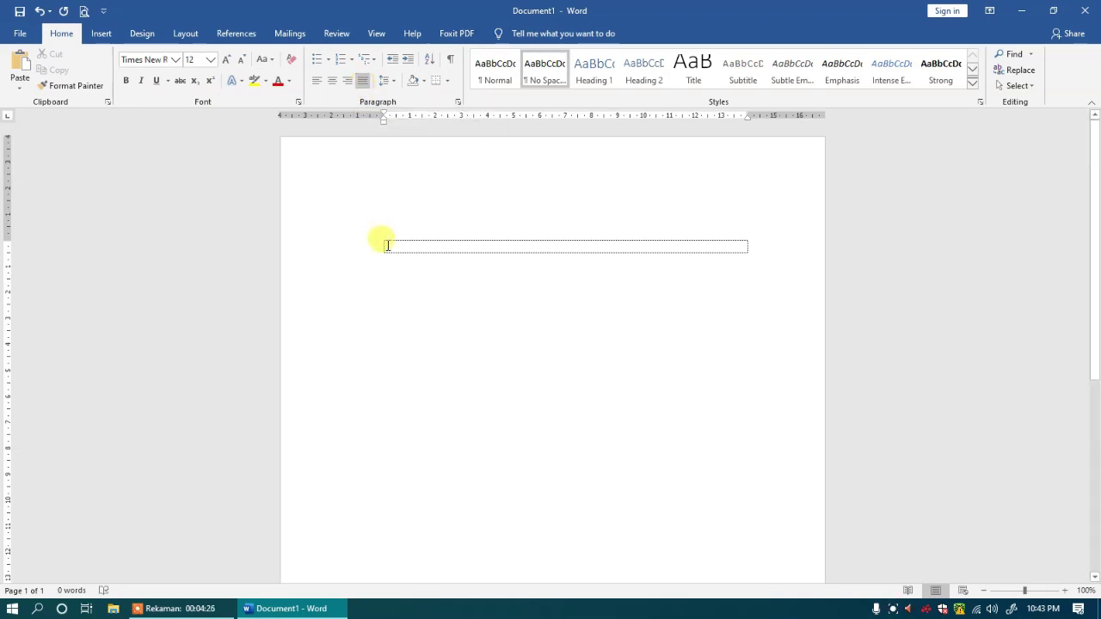
{"action": "left_click", "coordinate": [389, 83]}
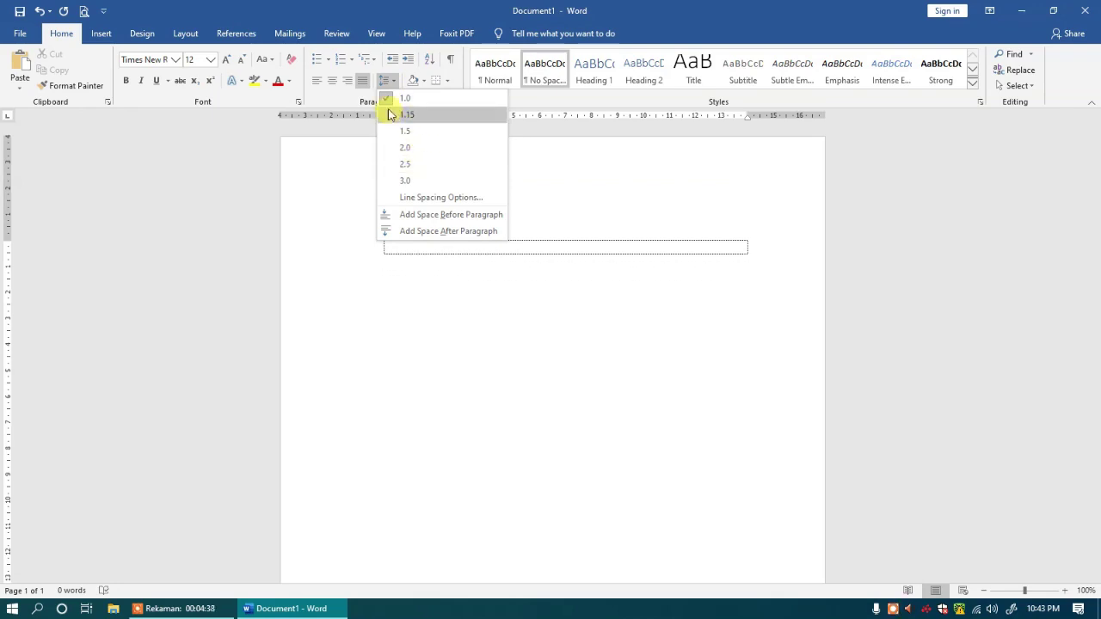
{"action": "left_click", "coordinate": [410, 149]}
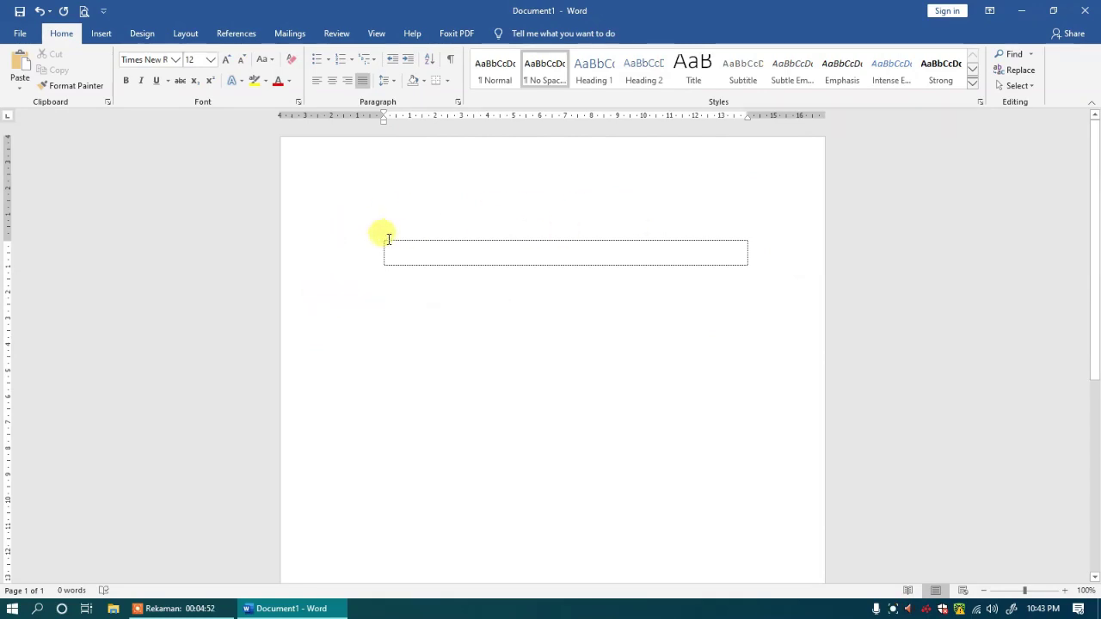
Enter the chapter heading "BAB. I" and "PENDAHULUAN" on two lines, followed by two empty paragraphs
{"action": "left_click", "coordinate": [463, 251]}
{"action": "type", "text": "BA"}
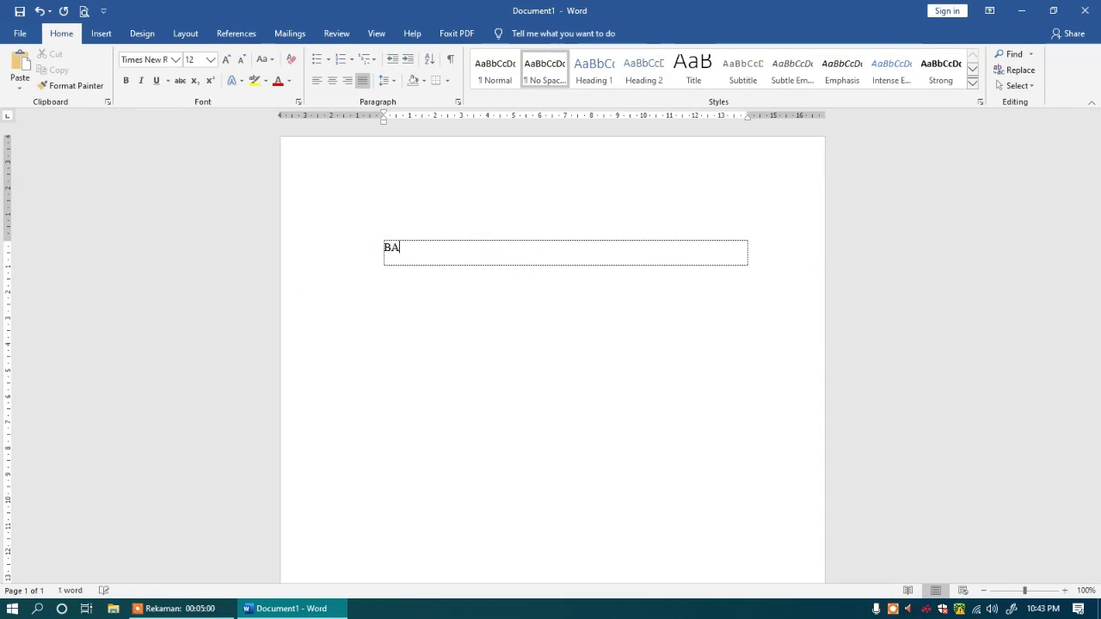
{"action": "type", "text": "B. I"}
{"action": "key", "text": "Tab"}
{"action": "type", "text": "P"}
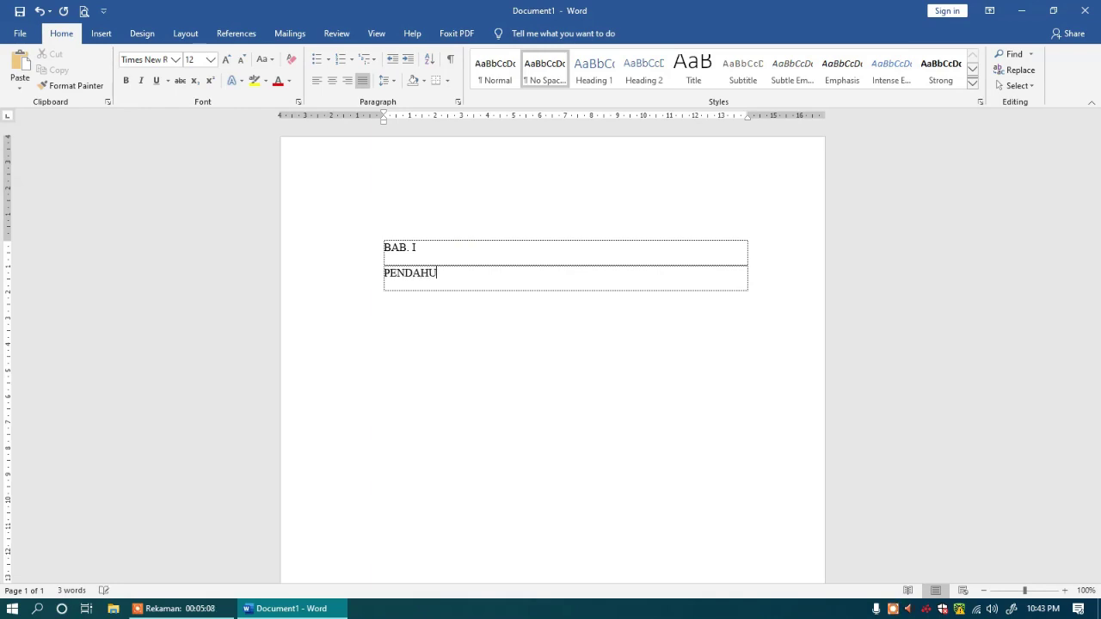
{"action": "left_click", "coordinate": [466, 252]}
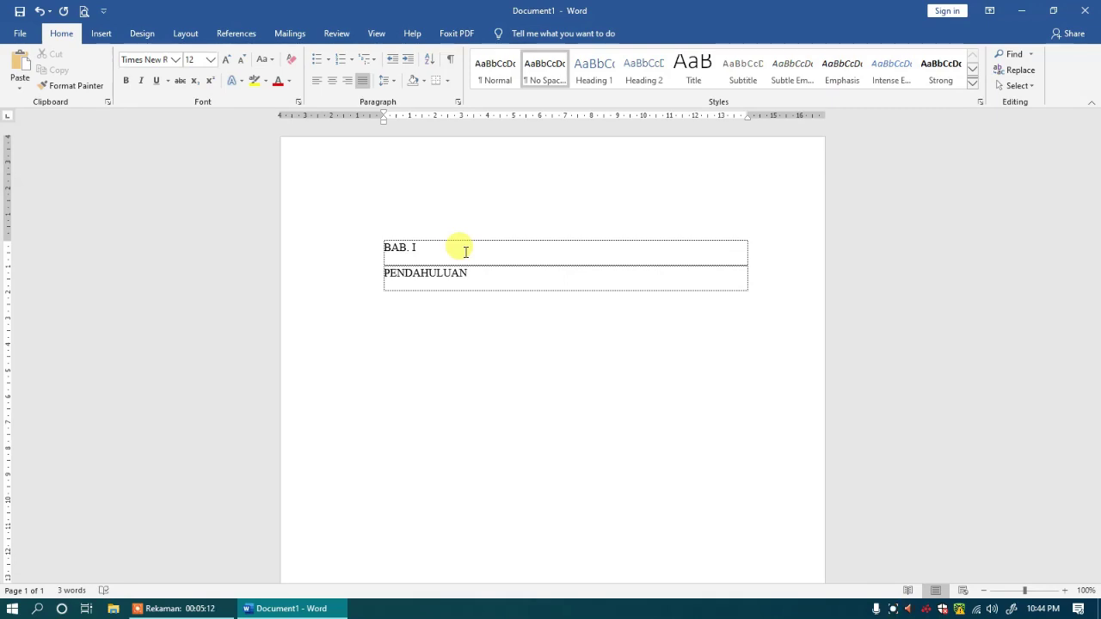
{"action": "key", "text": "Tab"}
{"action": "key", "text": "Tab"}
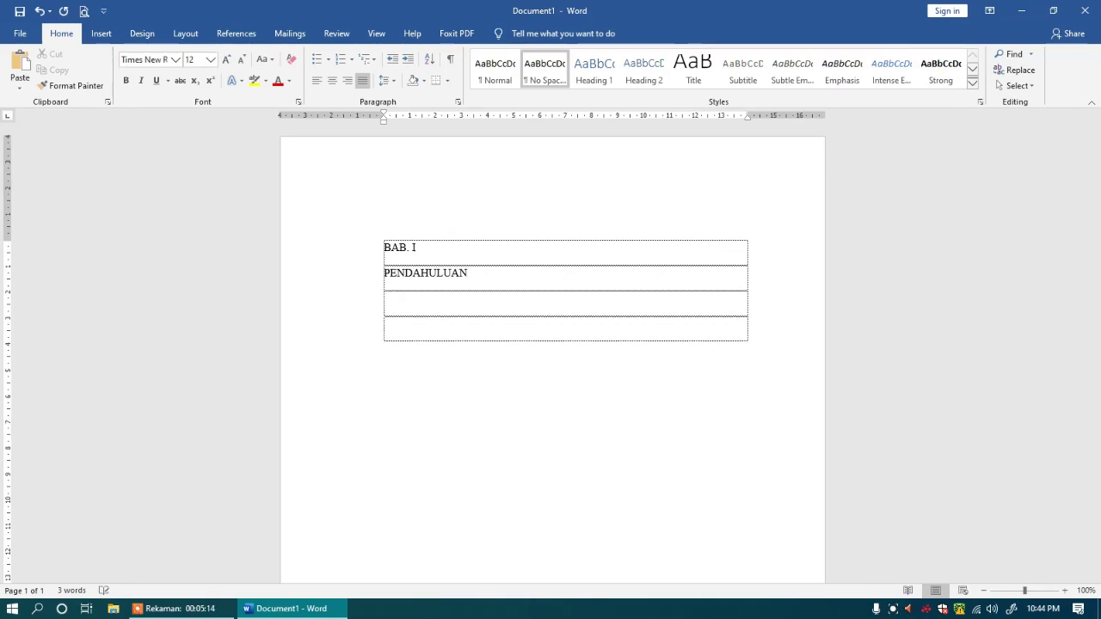
Centre and bold the two heading lines "BAB. I" and "PENDAHULUAN", and place the cursor in the last empty paragraph
{"action": "left_click_drag", "start_coordinate": [346, 255], "coordinate": [344, 277]}
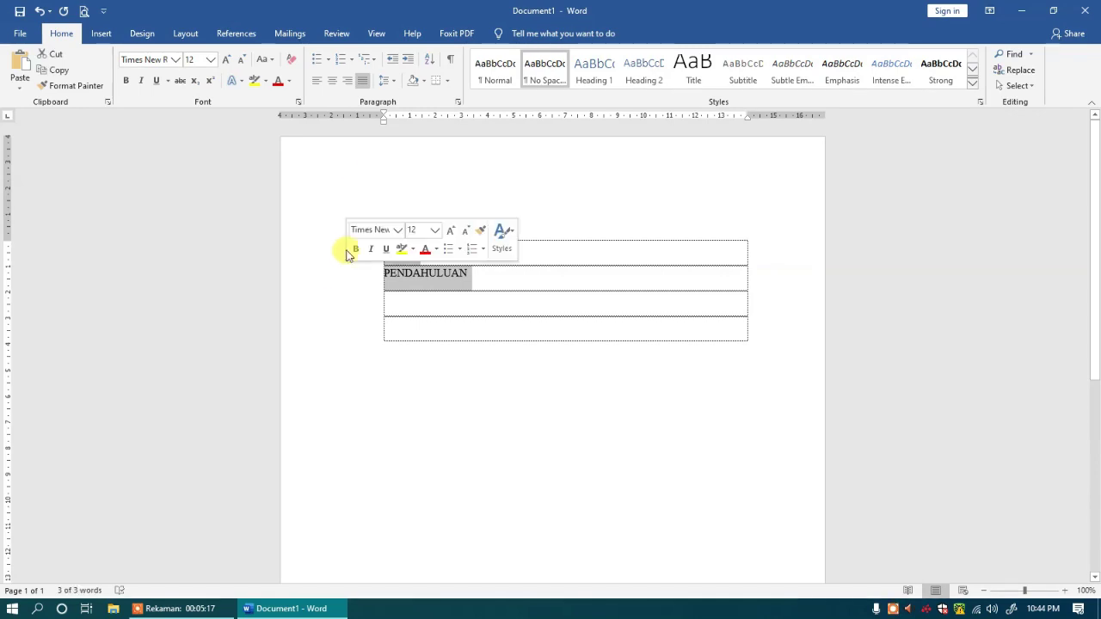
{"action": "left_click", "coordinate": [335, 83]}
{"action": "left_click", "coordinate": [127, 82]}
{"action": "left_click", "coordinate": [435, 325]}
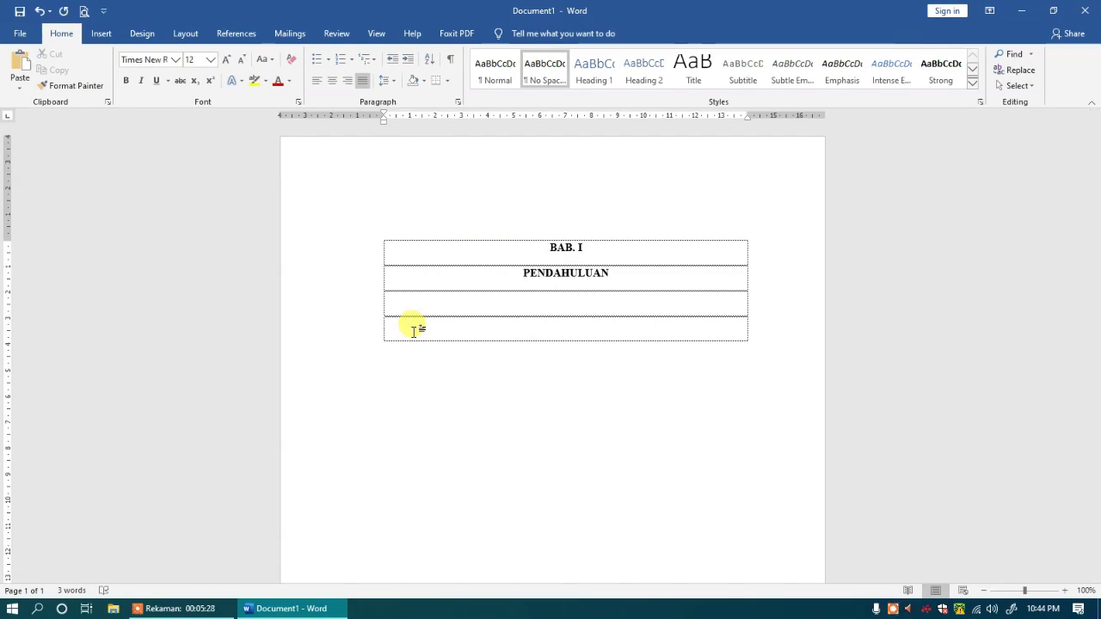
Open the recent document CONTOH KETIKAN.docx and find its sample chapter outline under CONTOH SISTEMATIKA
{"action": "left_click", "coordinate": [17, 32]}
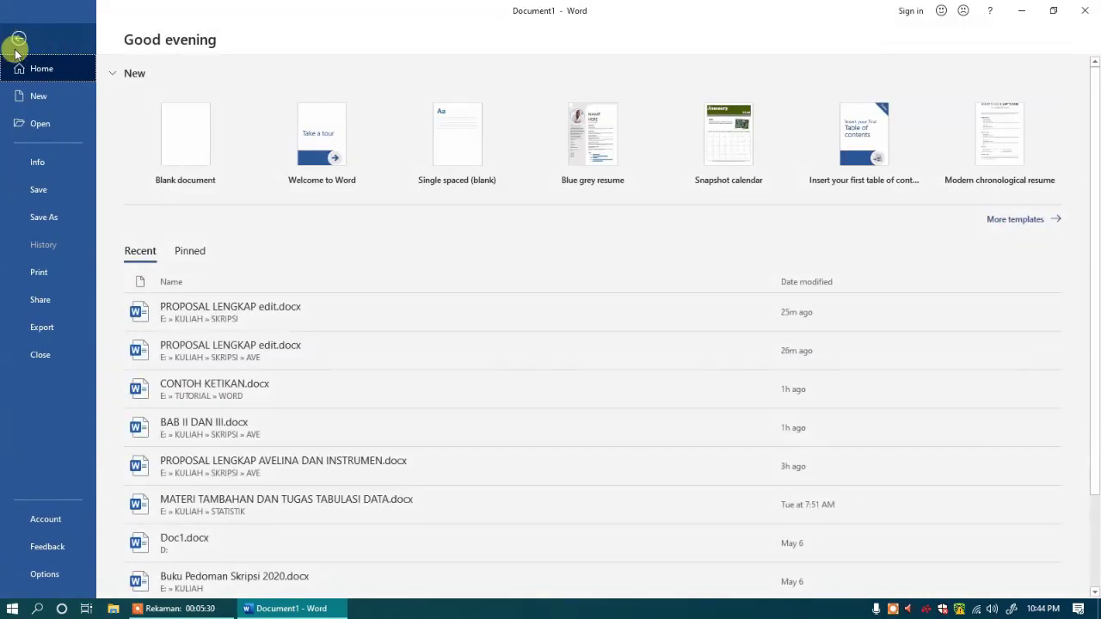
{"action": "left_click", "coordinate": [174, 394]}
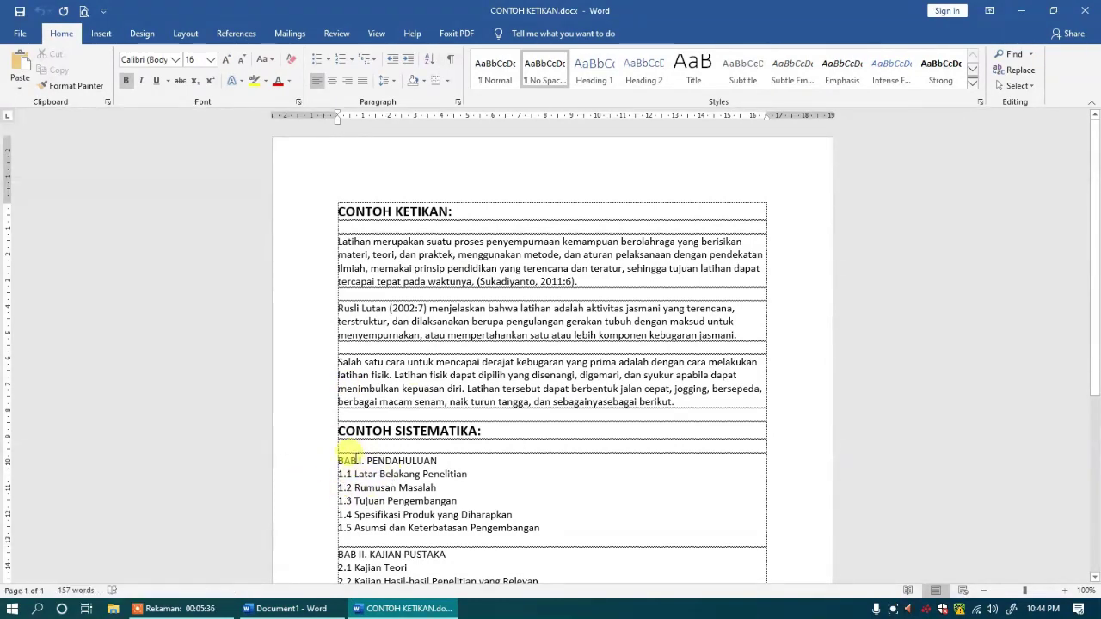
{"action": "left_click", "coordinate": [297, 611]}
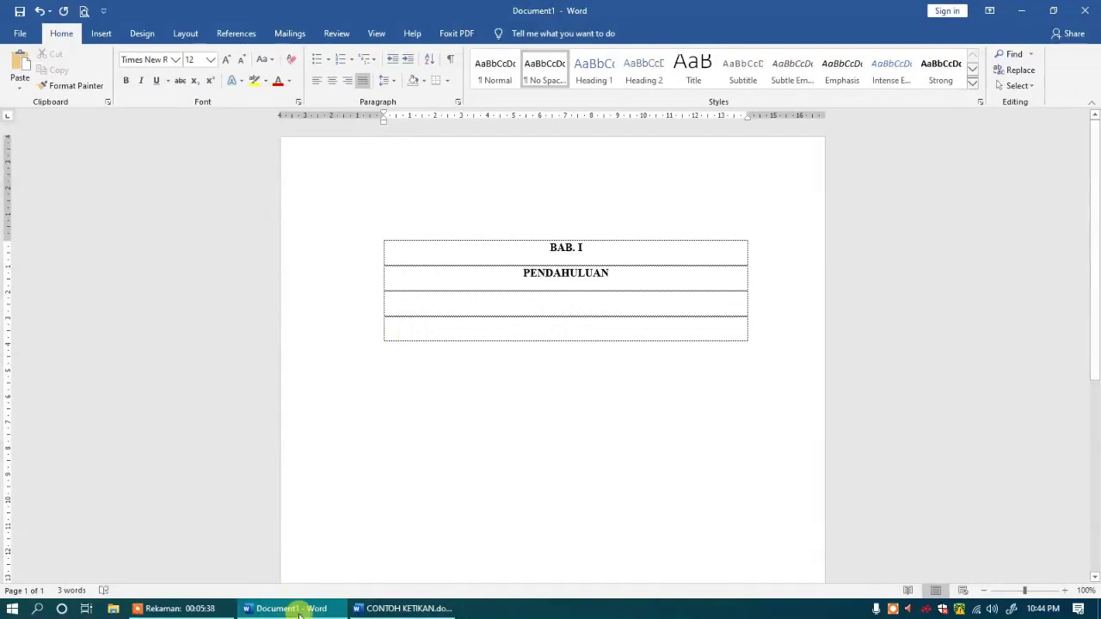
{"action": "left_click", "coordinate": [429, 613]}
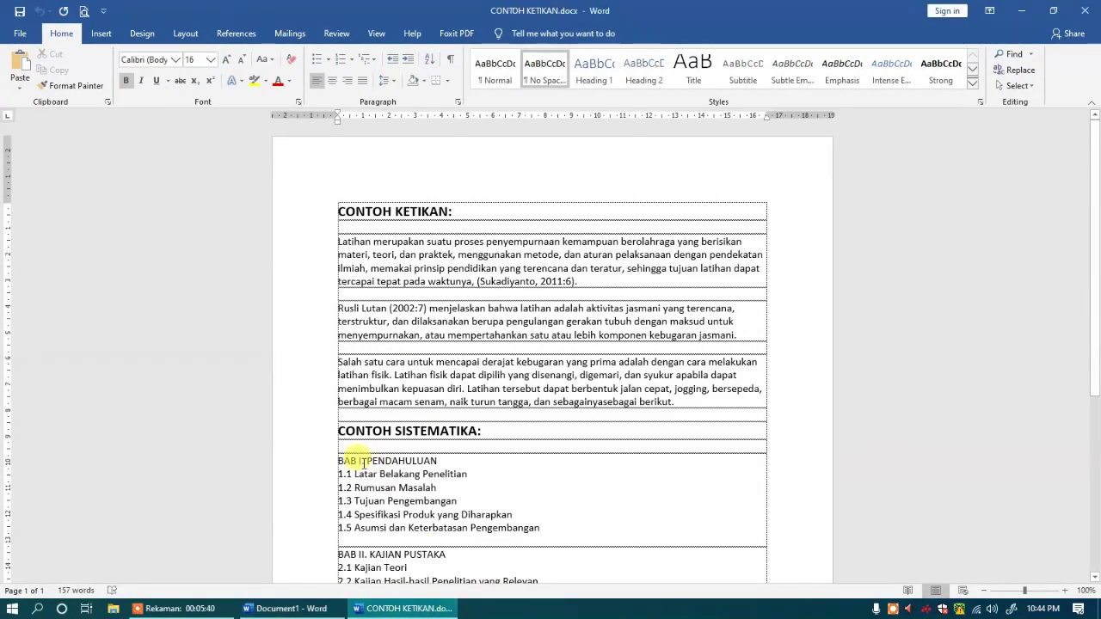
{"action": "scroll", "coordinate": [364, 461], "scroll_direction": "down", "scroll_amount": 4}
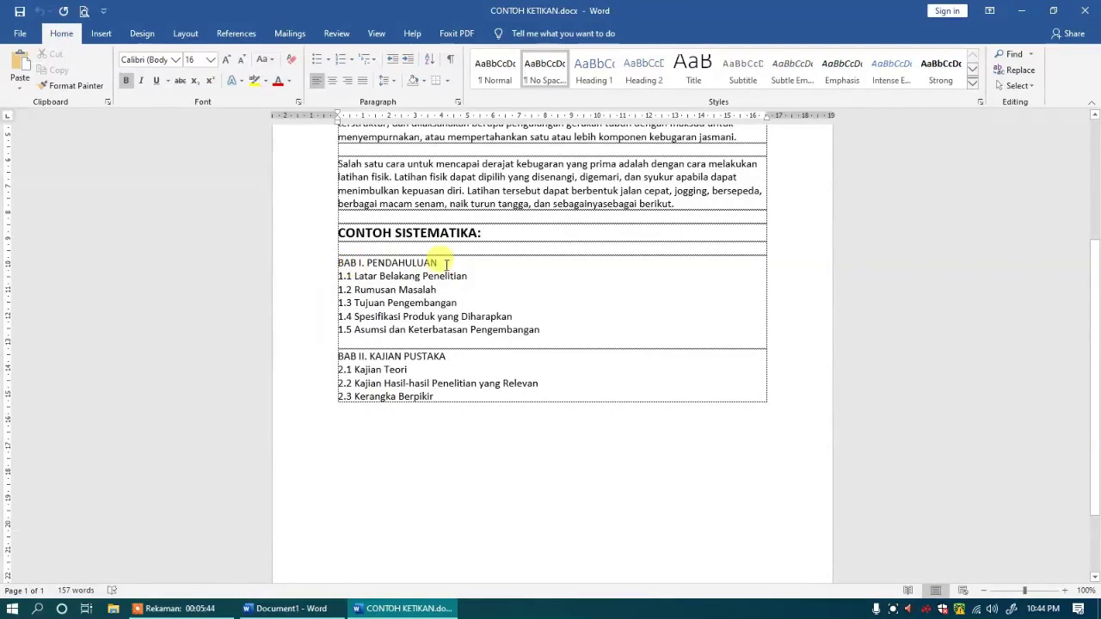
Enter the subheading "1.1 Latar Belakang Penelitian" in Document1's last paragraph, copying its title from the outline in CONTOH KETIKAN.docx
{"action": "left_click_drag", "start_coordinate": [354, 276], "coordinate": [470, 274]}
{"action": "key", "text": "ctrl+c"}
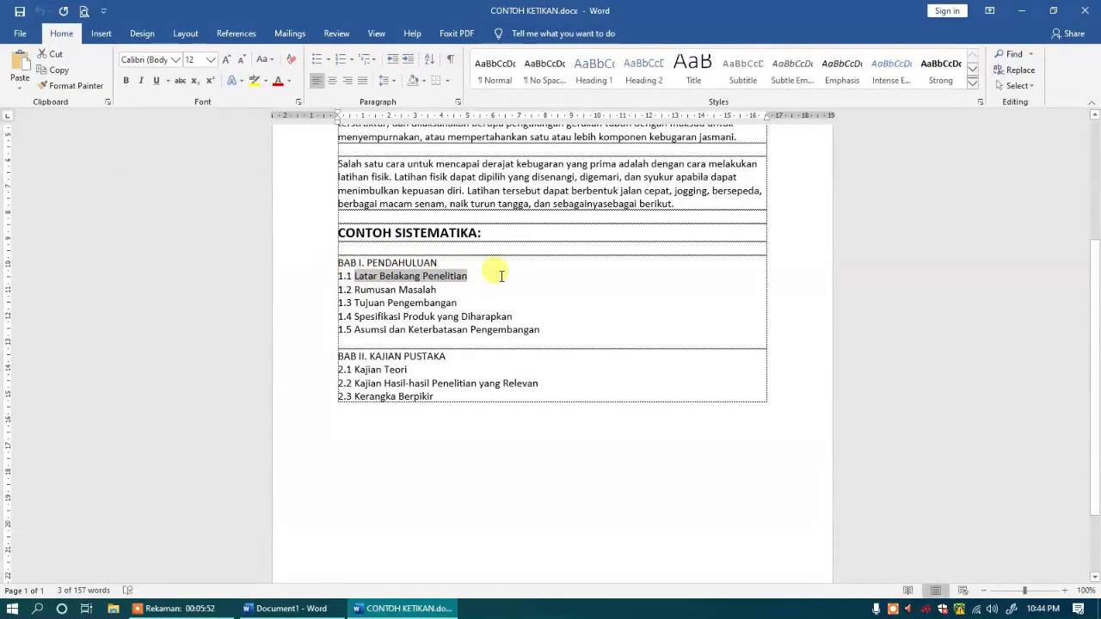
{"action": "left_click", "coordinate": [286, 609]}
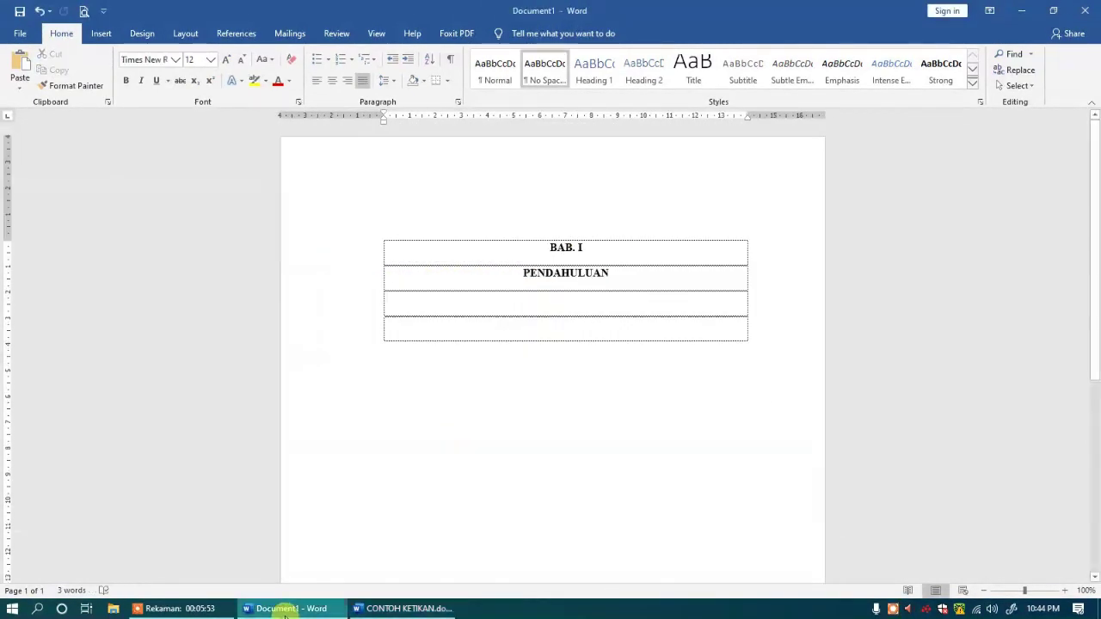
{"action": "left_click", "coordinate": [433, 322]}
{"action": "type", "text": "1.1"}
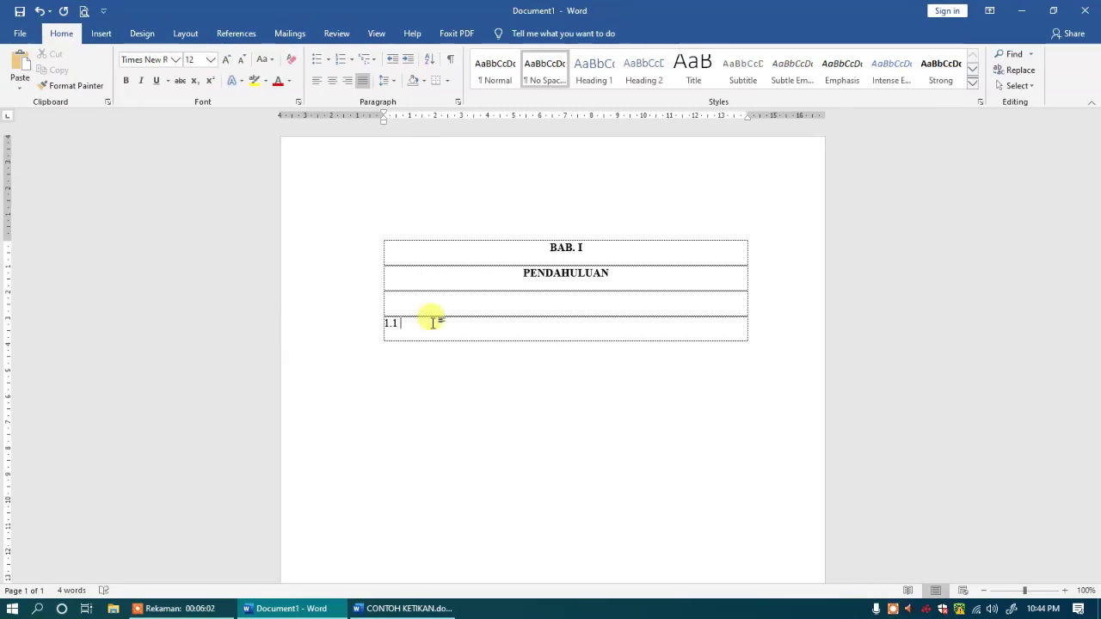
{"action": "key", "text": "ctrl+v"}
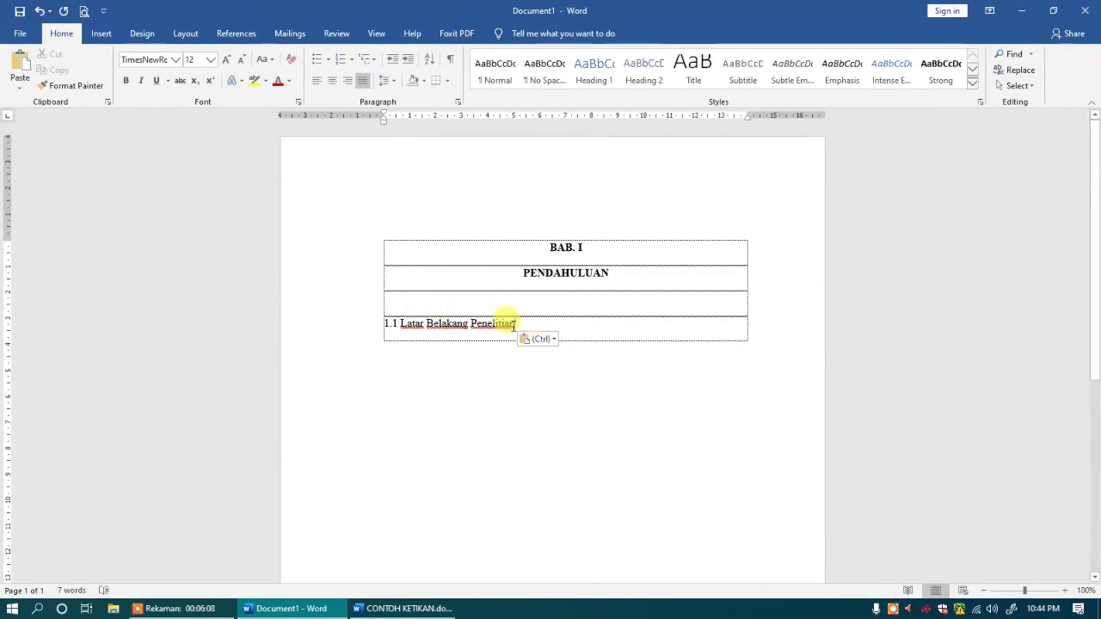
{"action": "left_click", "coordinate": [334, 328]}
{"action": "left_click", "coordinate": [526, 323]}
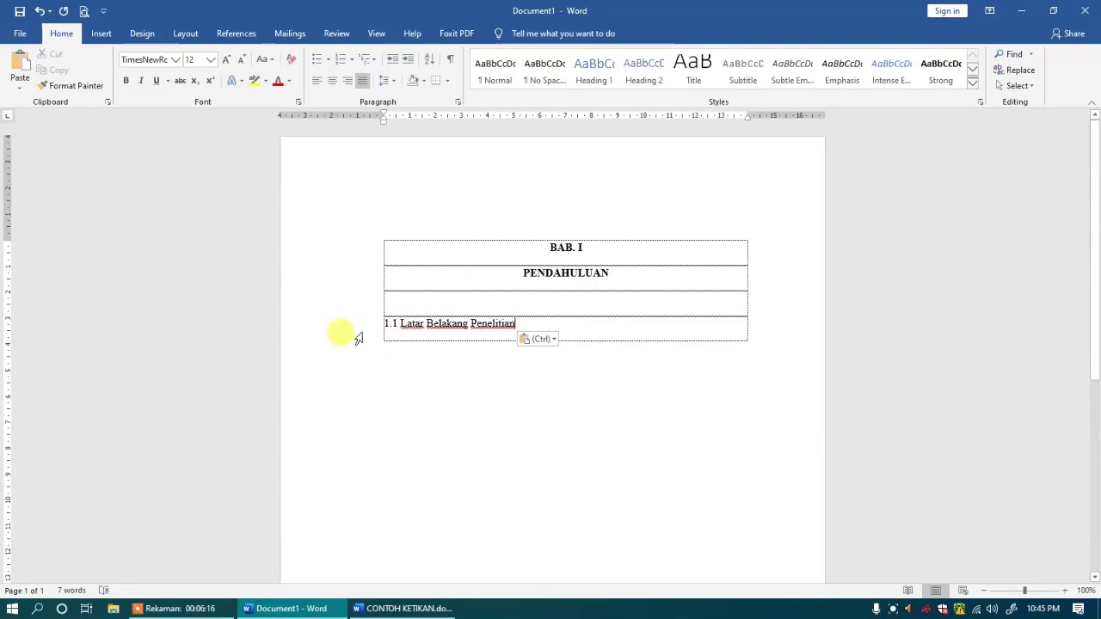
Examine subheadings 1.2 to 1.5 of BAB I in CONTOH KETIKAN.docx and compare them with the 1.1 line in Document1
{"action": "left_click", "coordinate": [383, 608]}
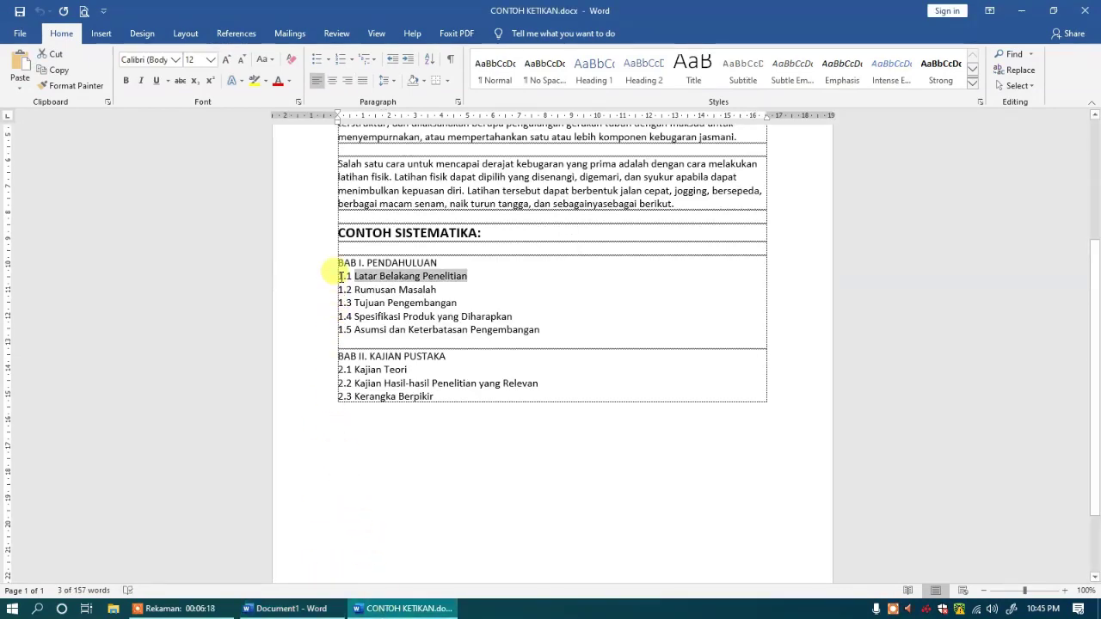
{"action": "left_click", "coordinate": [292, 291]}
{"action": "left_click", "coordinate": [314, 303]}
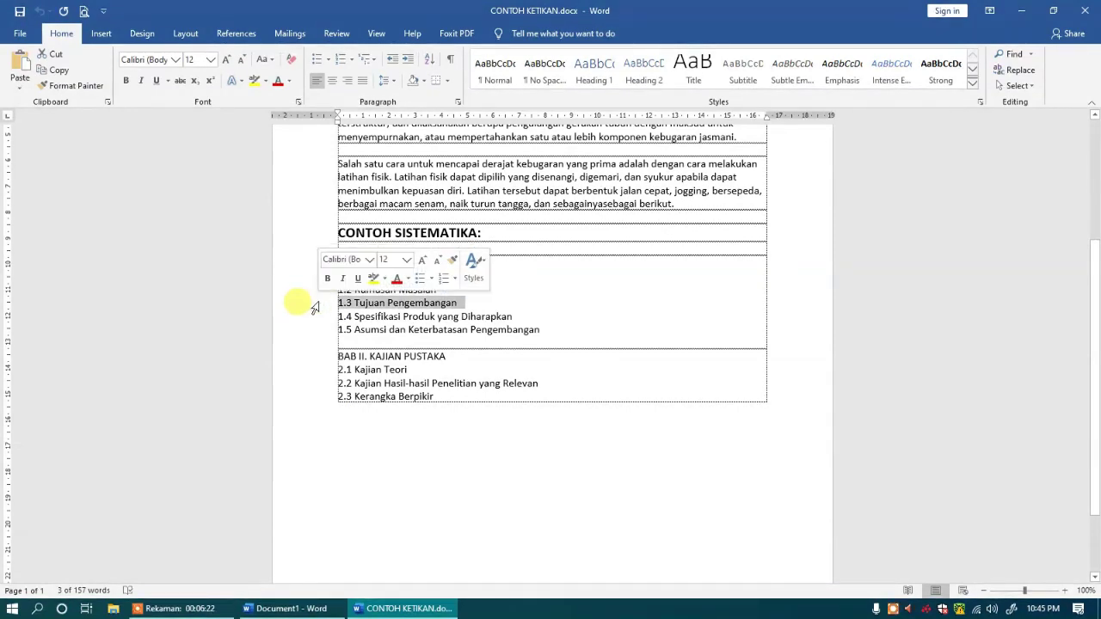
{"action": "left_click", "coordinate": [314, 317]}
{"action": "left_click", "coordinate": [318, 330]}
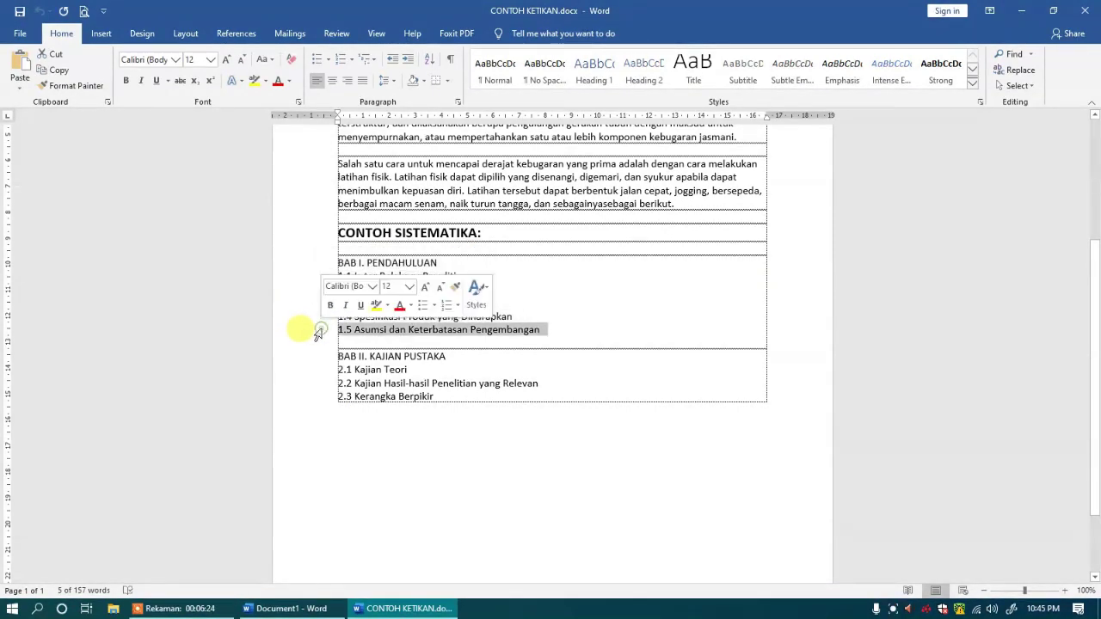
{"action": "left_click", "coordinate": [293, 609]}
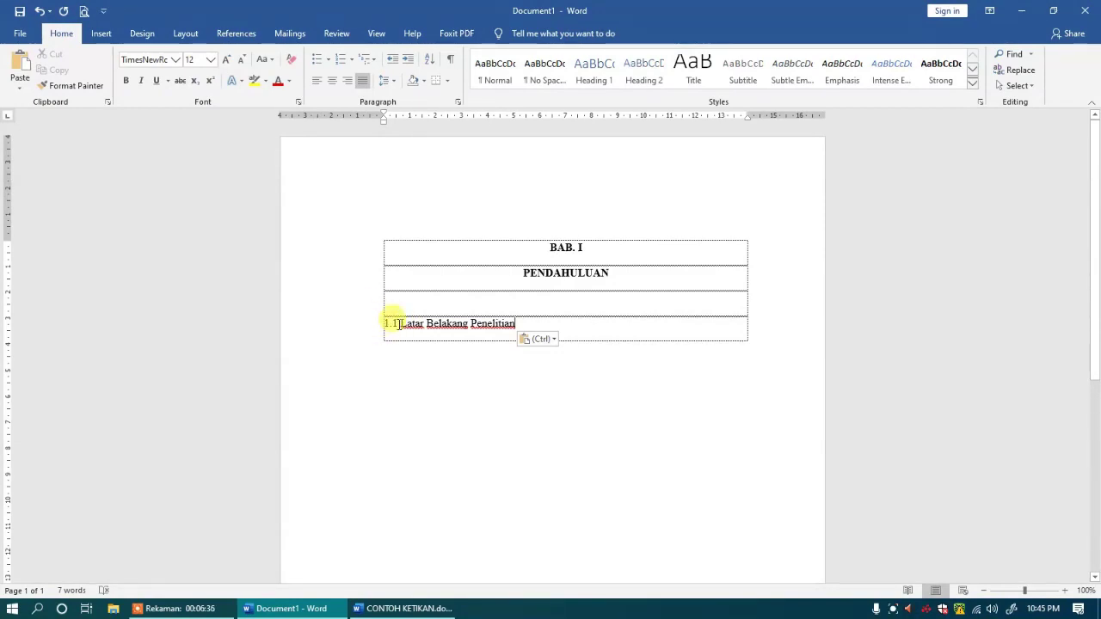
{"action": "left_click", "coordinate": [396, 608]}
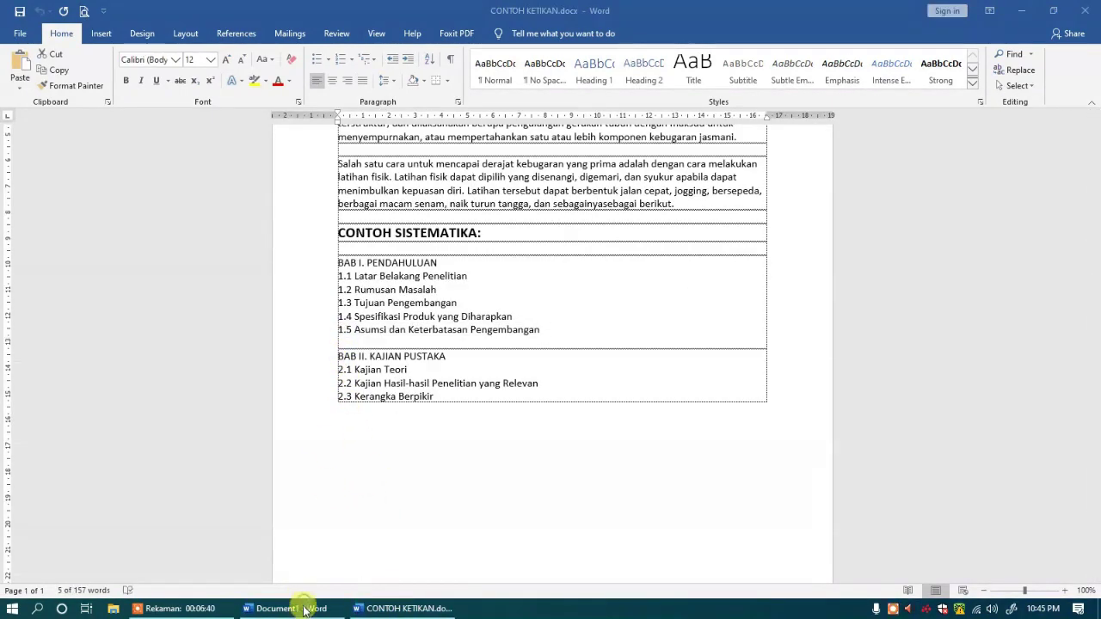
{"action": "left_click", "coordinate": [301, 609]}
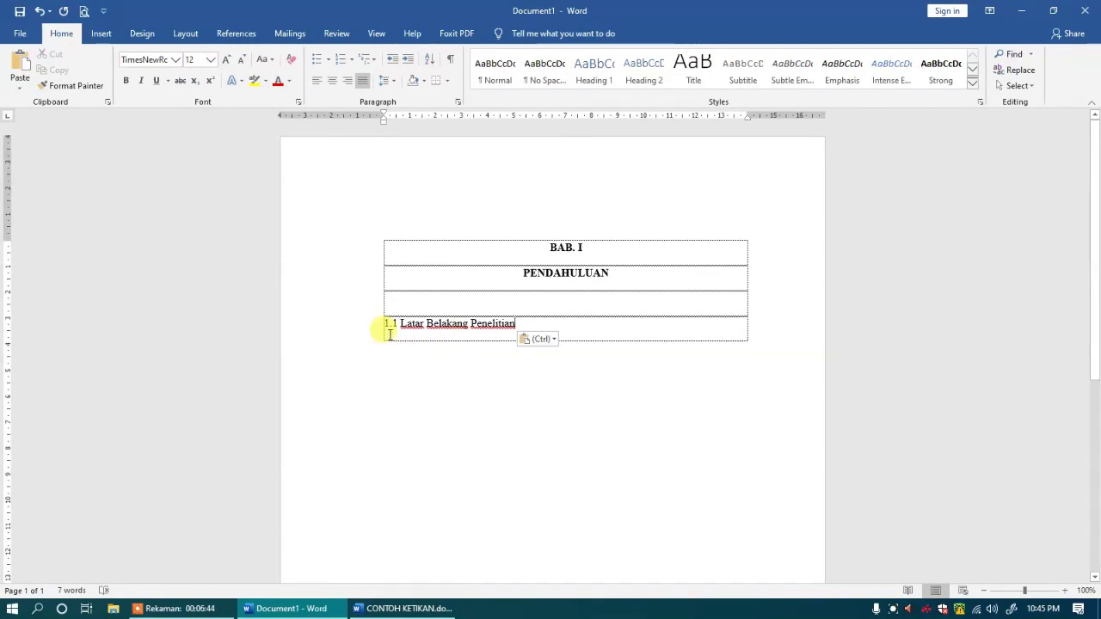
Turn the "1.1 Latar Belakang Penelitian" line into an automatically numbered item and set its hanging indent to 1 cm
{"action": "left_click", "coordinate": [352, 331]}
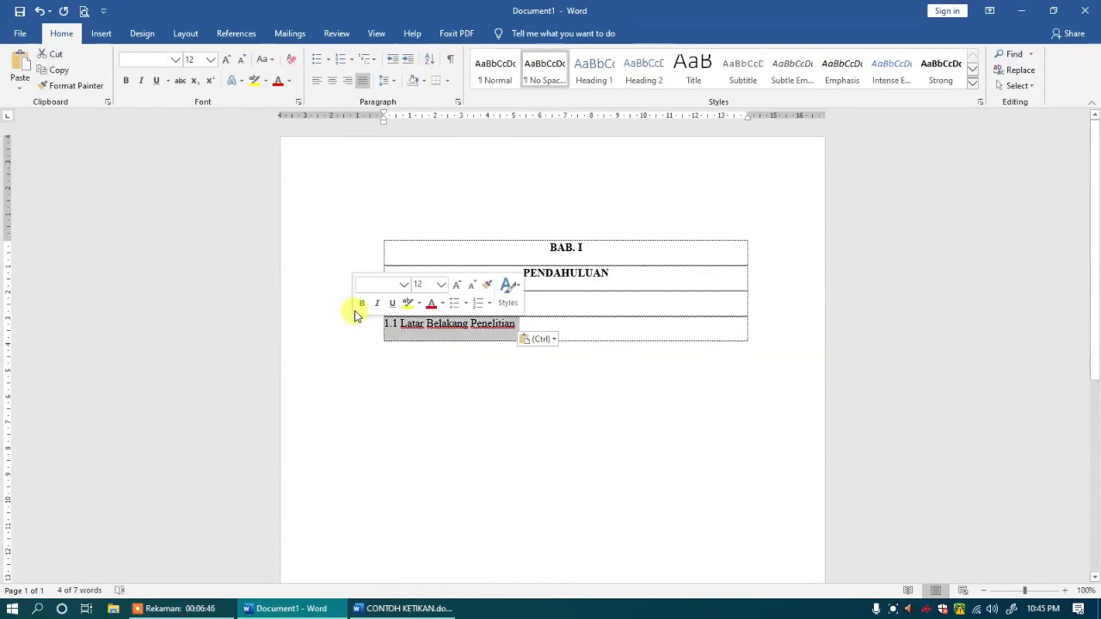
{"action": "left_click", "coordinate": [342, 62]}
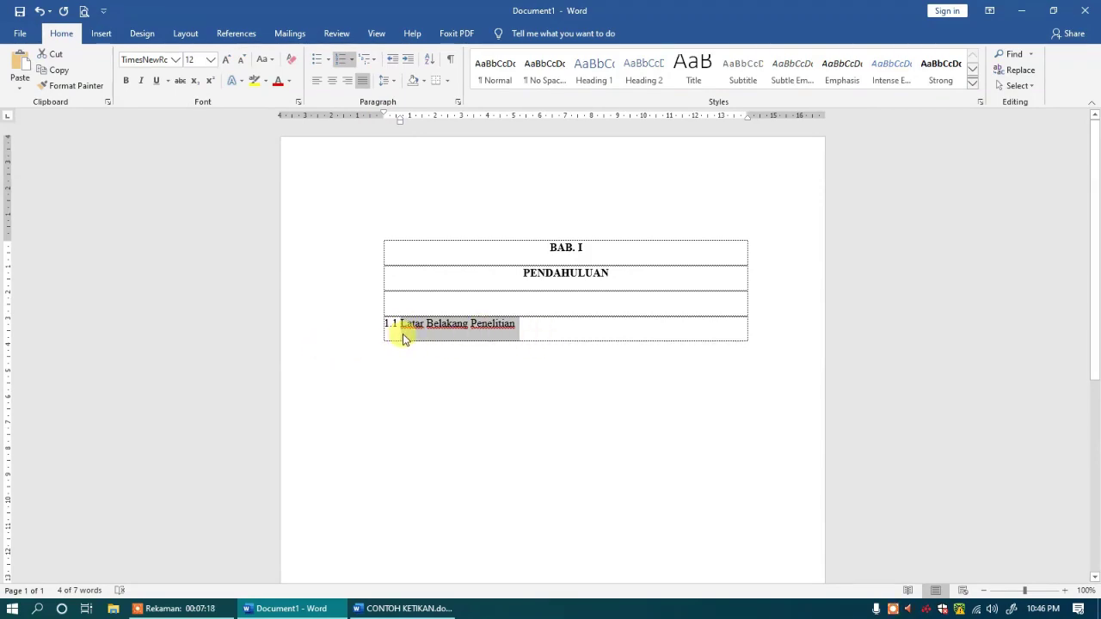
{"action": "left_click_drag", "start_coordinate": [400, 121], "coordinate": [410, 118]}
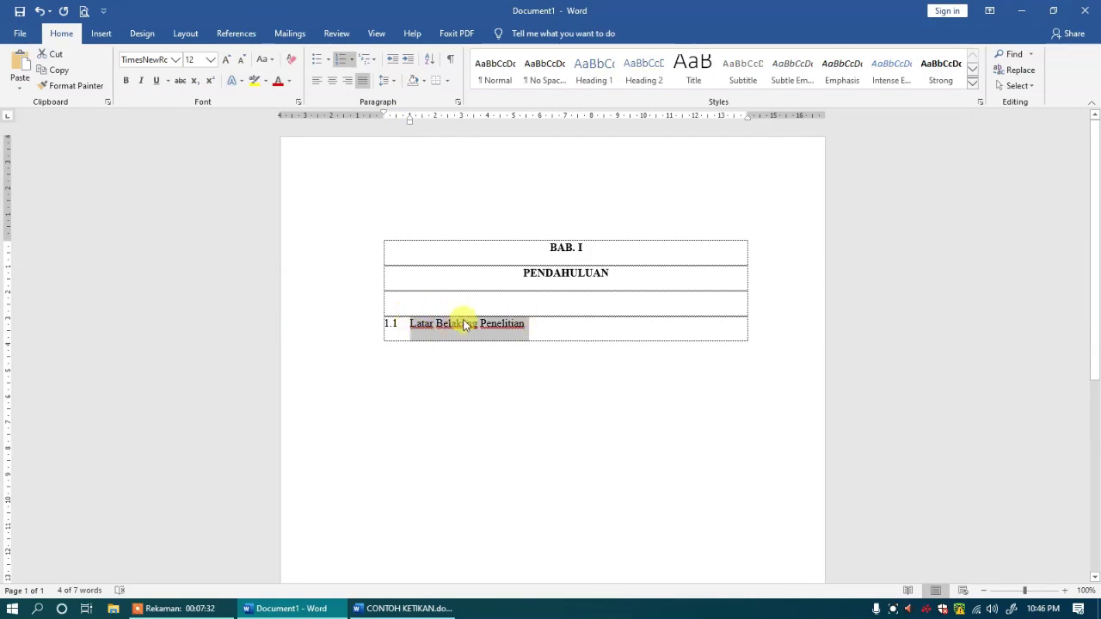
Add numbered item 1.2 "Rumusan Masalah" below item 1.1, copying its text from CONTOH KETIKAN.docx
{"action": "left_click", "coordinate": [543, 321]}
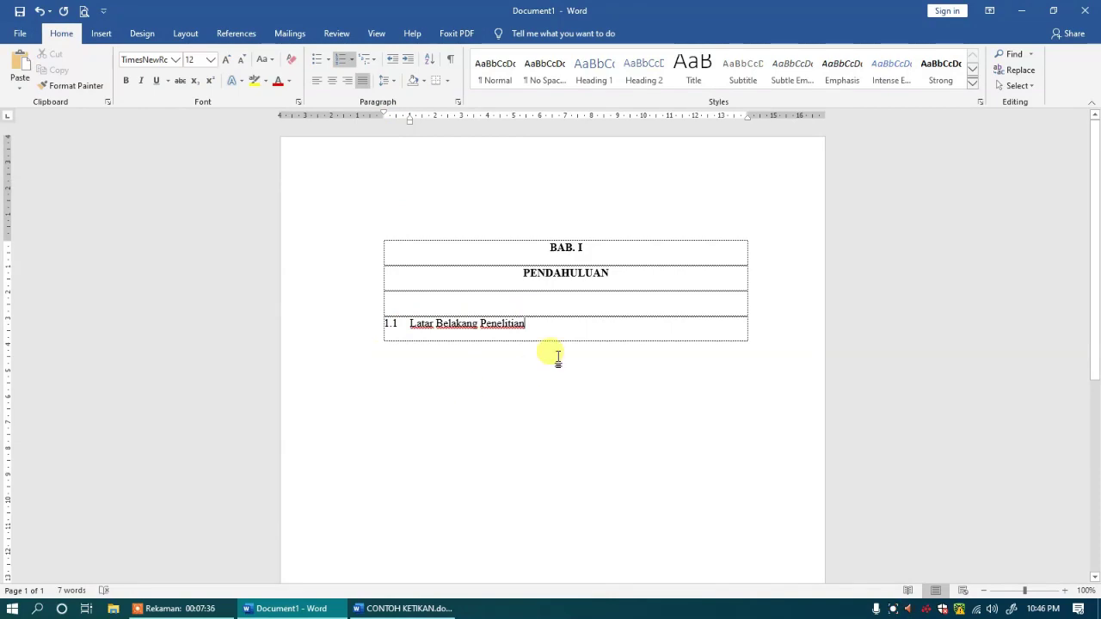
{"action": "key", "text": "Return"}
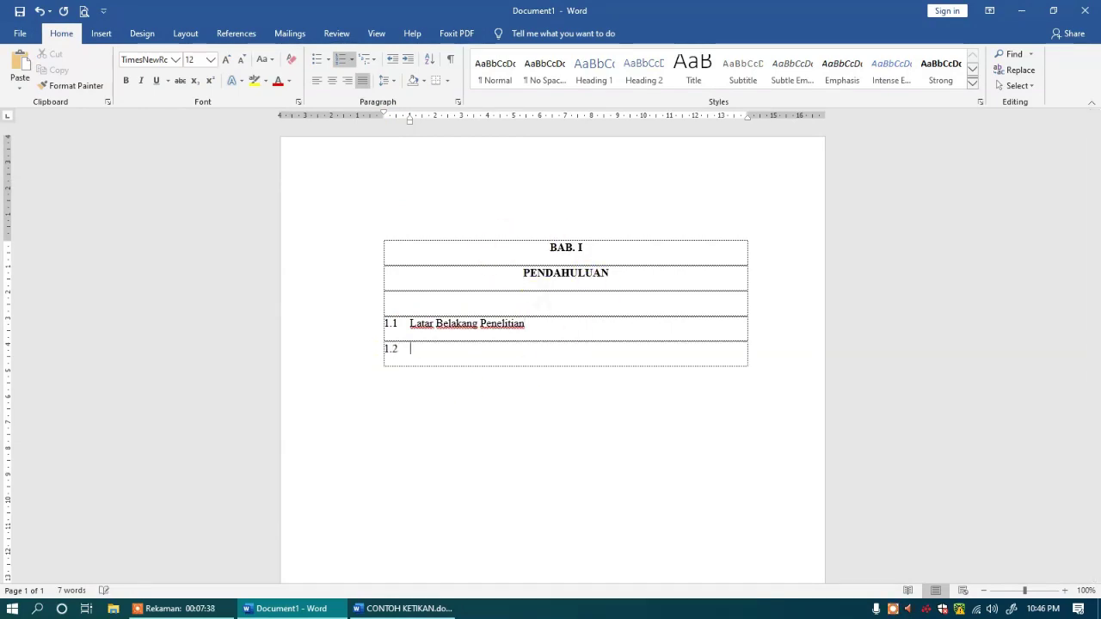
{"action": "left_click", "coordinate": [386, 608]}
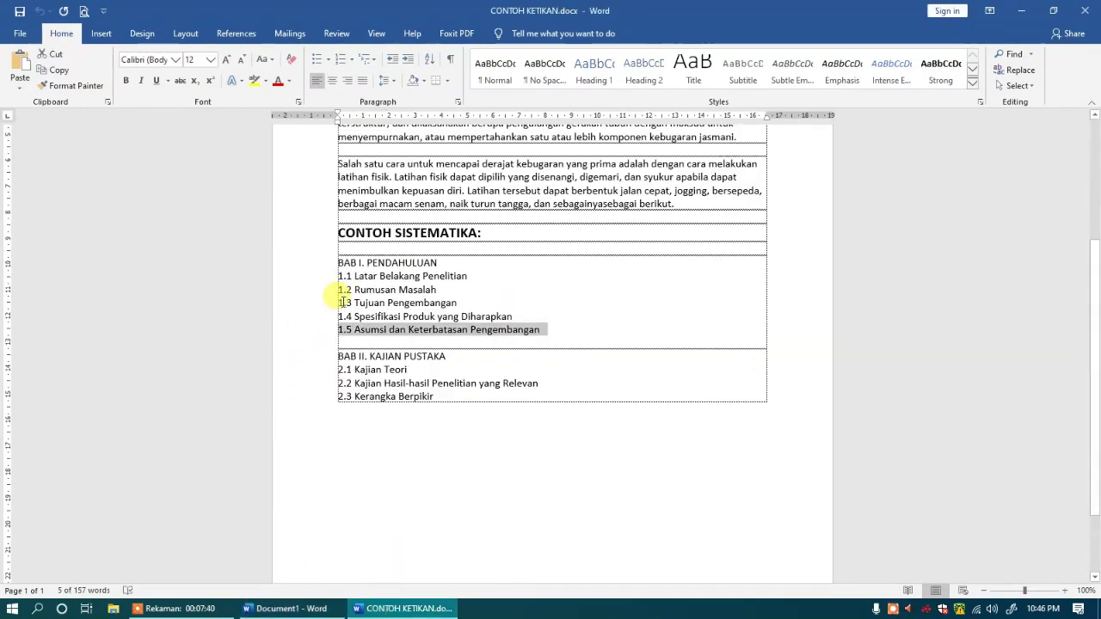
{"action": "left_click_drag", "start_coordinate": [354, 290], "coordinate": [425, 292]}
{"action": "key", "text": "ctrl+c"}
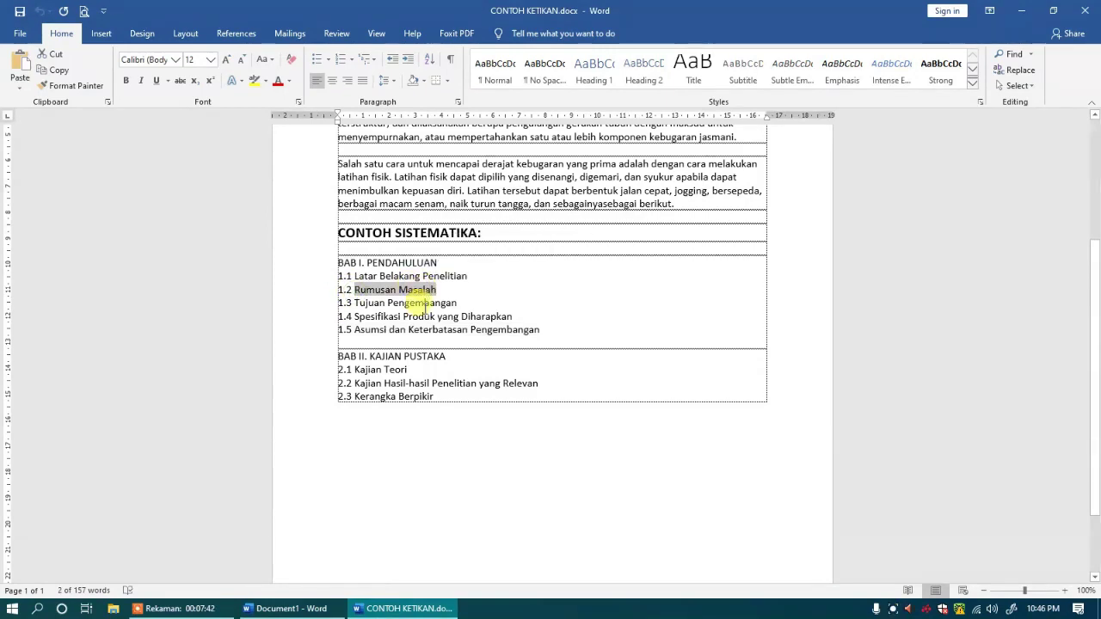
{"action": "left_click", "coordinate": [285, 608]}
{"action": "key", "text": "ctrl+v"}
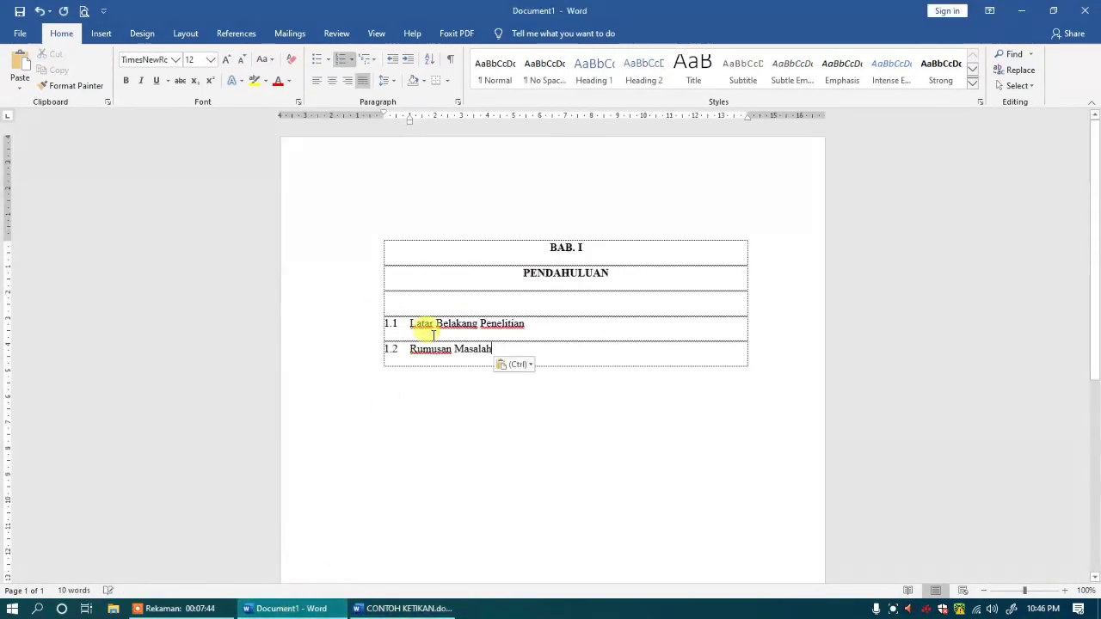
Add numbered item 1.3 "Tujuan Pengembangan" below item 1.2, copying its text from CONTOH KETIKAN.docx
{"action": "key", "text": "Return"}
{"action": "left_click", "coordinate": [379, 608]}
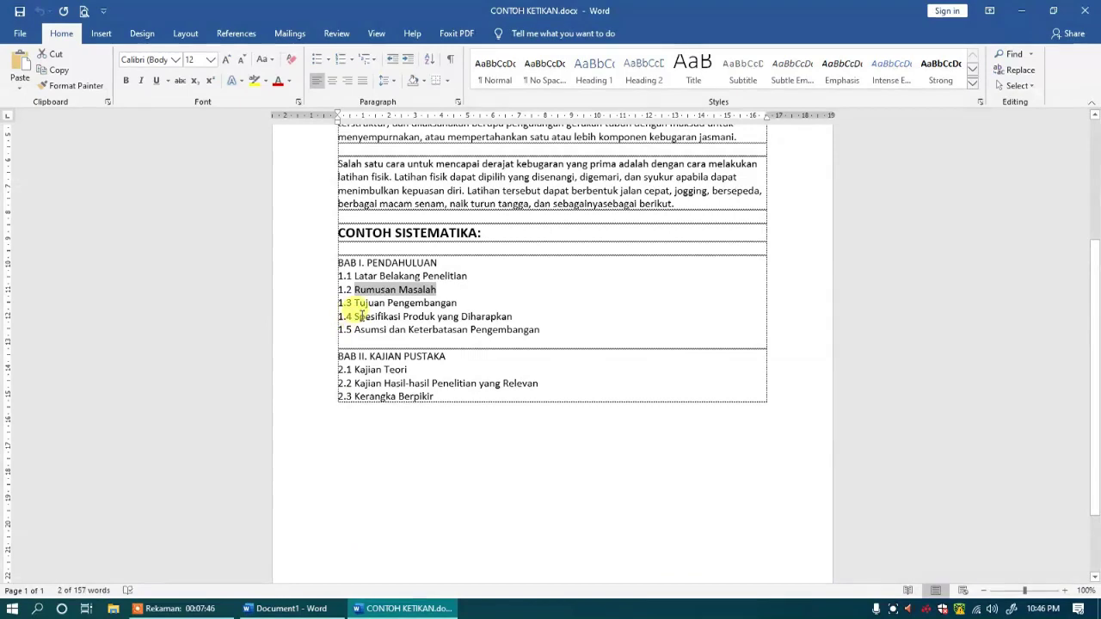
{"action": "left_click_drag", "start_coordinate": [355, 303], "coordinate": [457, 303]}
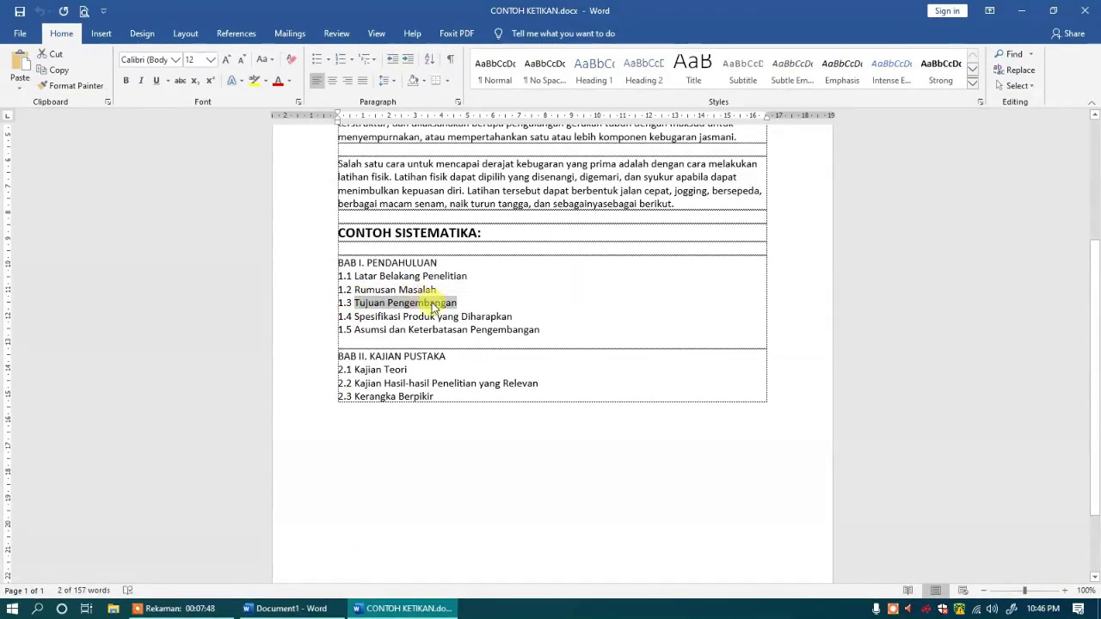
{"action": "key", "text": "ctrl+c"}
{"action": "left_click", "coordinate": [284, 608]}
{"action": "key", "text": "ctrl+v"}
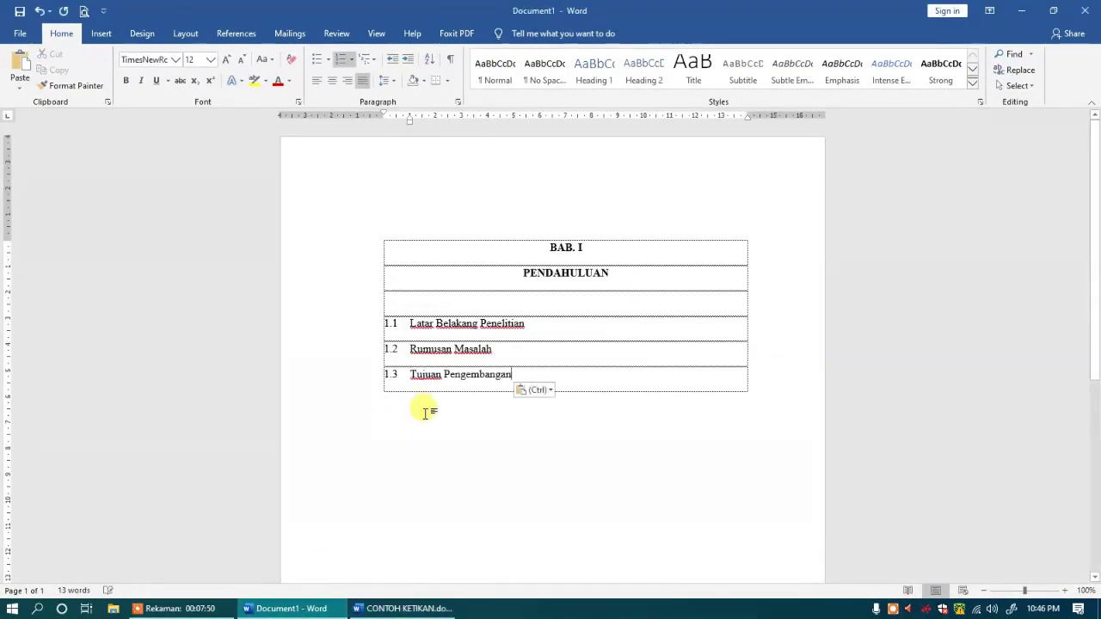
Add numbered item 1.4 "Spesifikasi Produk yang Diharapkan" below item 1.3, copying its text from CONTOH KETIKAN.docx
{"action": "key", "text": "Return"}
{"action": "left_click", "coordinate": [379, 608]}
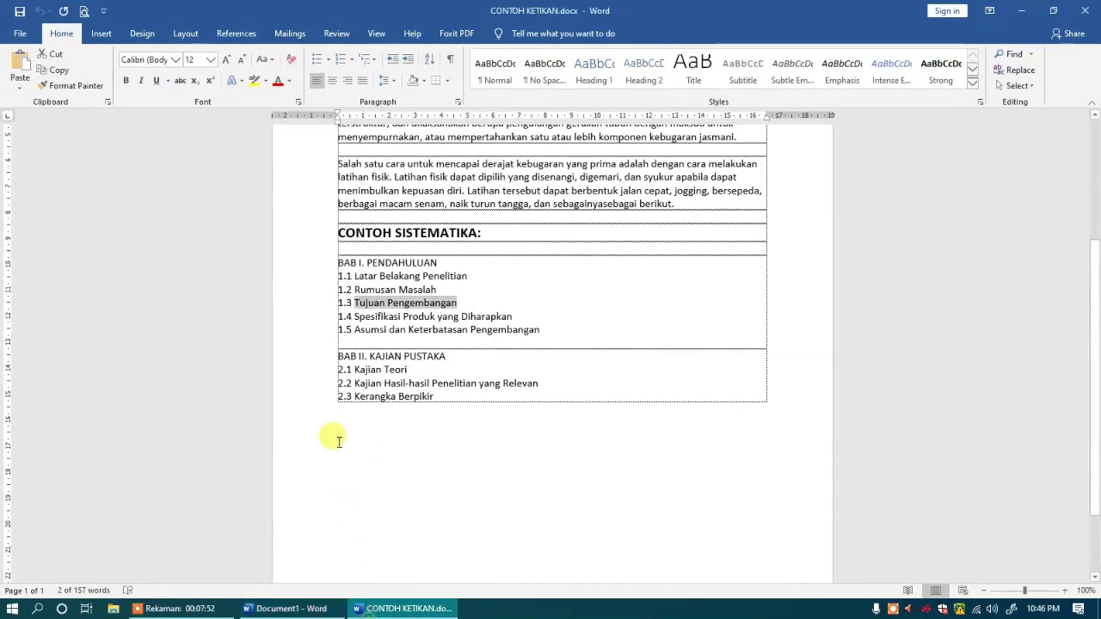
{"action": "left_click_drag", "start_coordinate": [356, 317], "coordinate": [513, 316]}
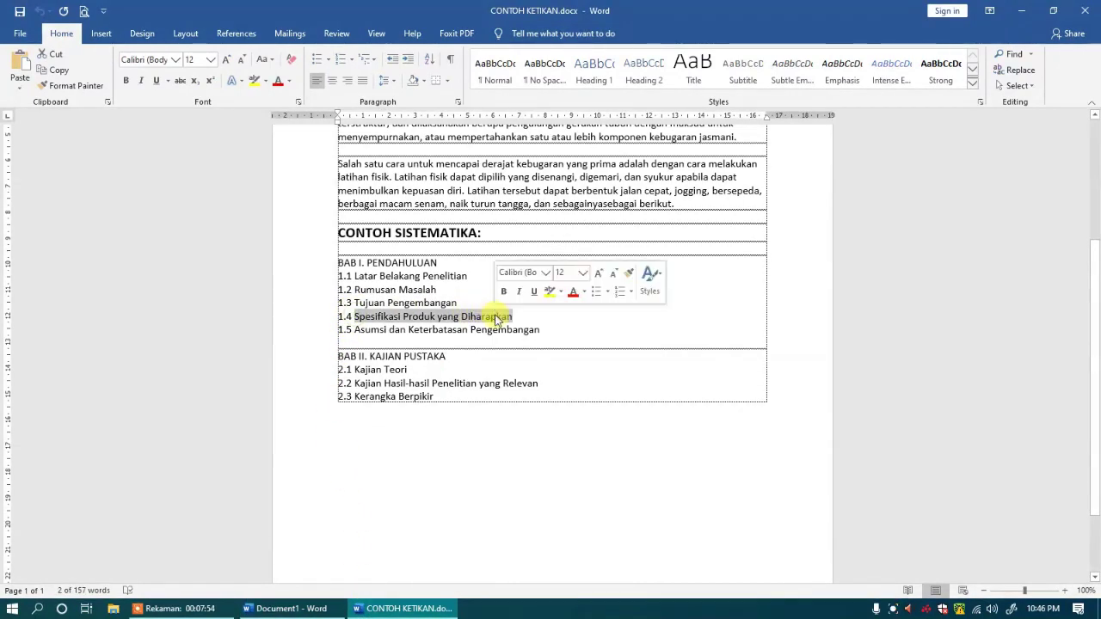
{"action": "key", "text": "ctrl+c"}
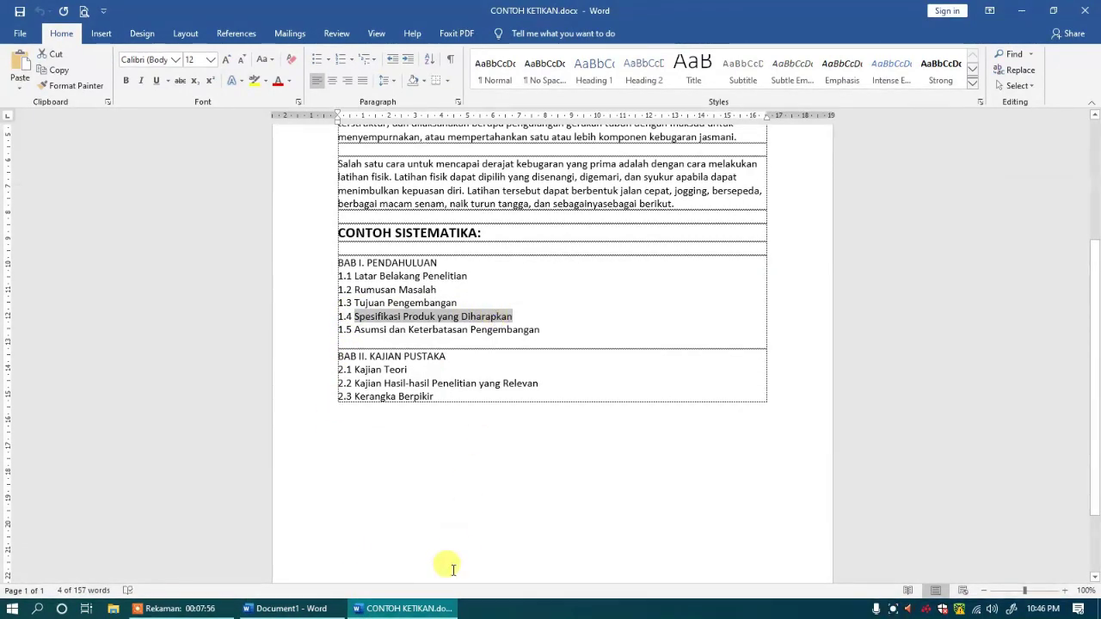
{"action": "left_click", "coordinate": [288, 608]}
{"action": "key", "text": "ctrl+v"}
Add numbered item 1.5 "Asumsi dan Keterbatasan Pengembangan" below item 1.4, copying its text from CONTOH KETIKAN.docx
{"action": "key", "text": "Return"}
{"action": "left_click", "coordinate": [387, 608]}
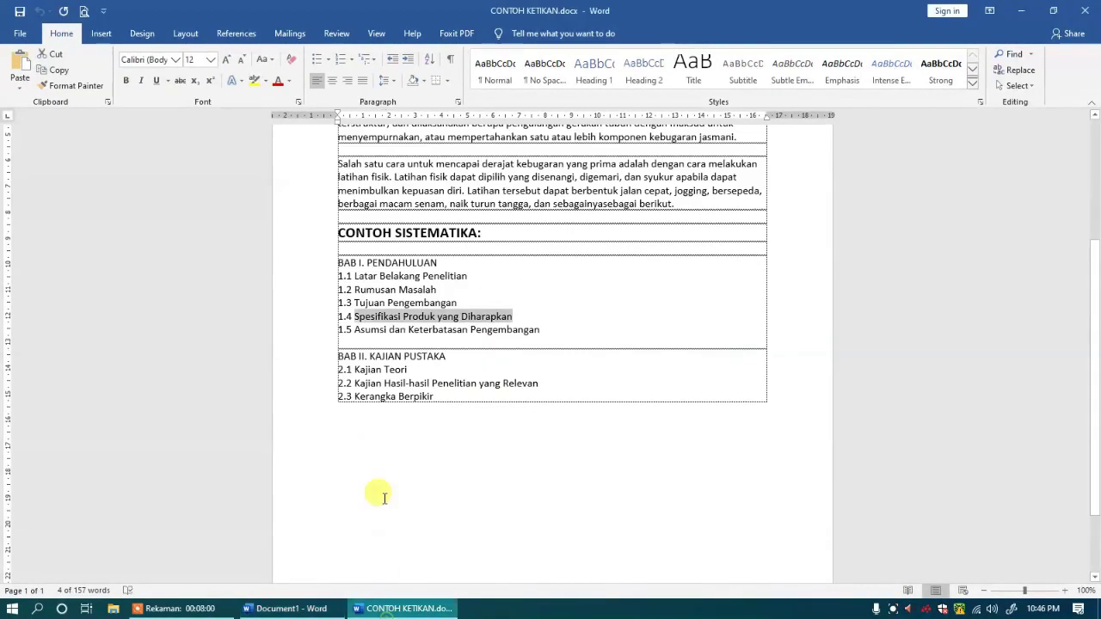
{"action": "double_click", "coordinate": [366, 330]}
{"action": "left_click", "coordinate": [355, 331]}
{"action": "left_click_drag", "start_coordinate": [355, 331], "coordinate": [540, 331]}
{"action": "key", "text": "ctrl+c"}
{"action": "left_click", "coordinate": [284, 608]}
{"action": "key", "text": "ctrl+v"}
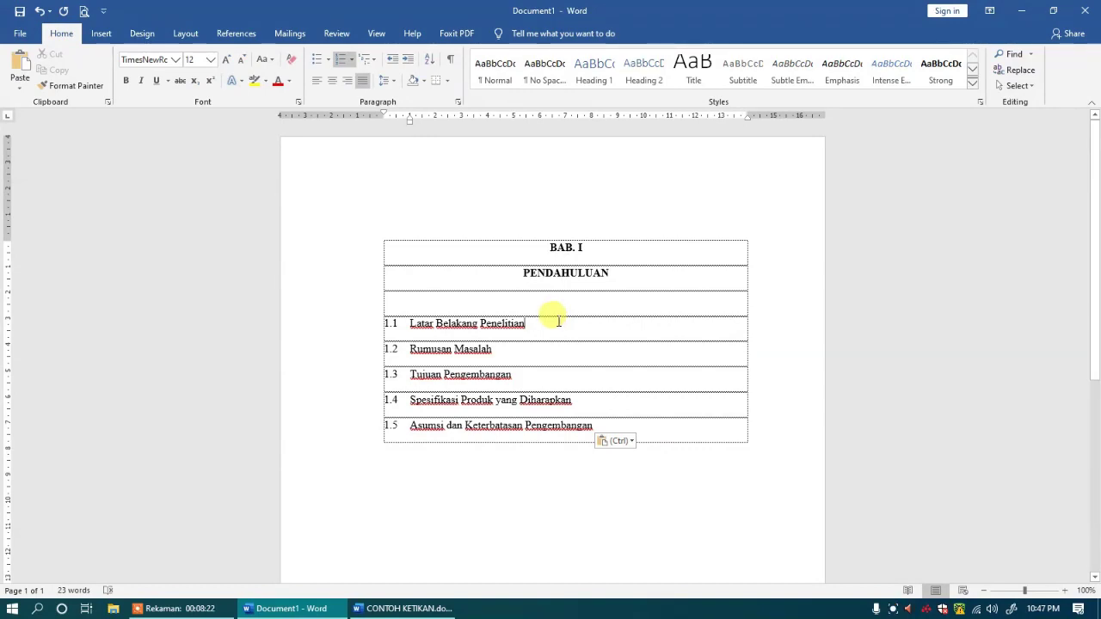
Copy the three sample paragraphs from CONTOH KETIKAN.docx onto a new unnumbered line below item 1.1 in Document1, keeping text only
{"action": "key", "text": "Return"}
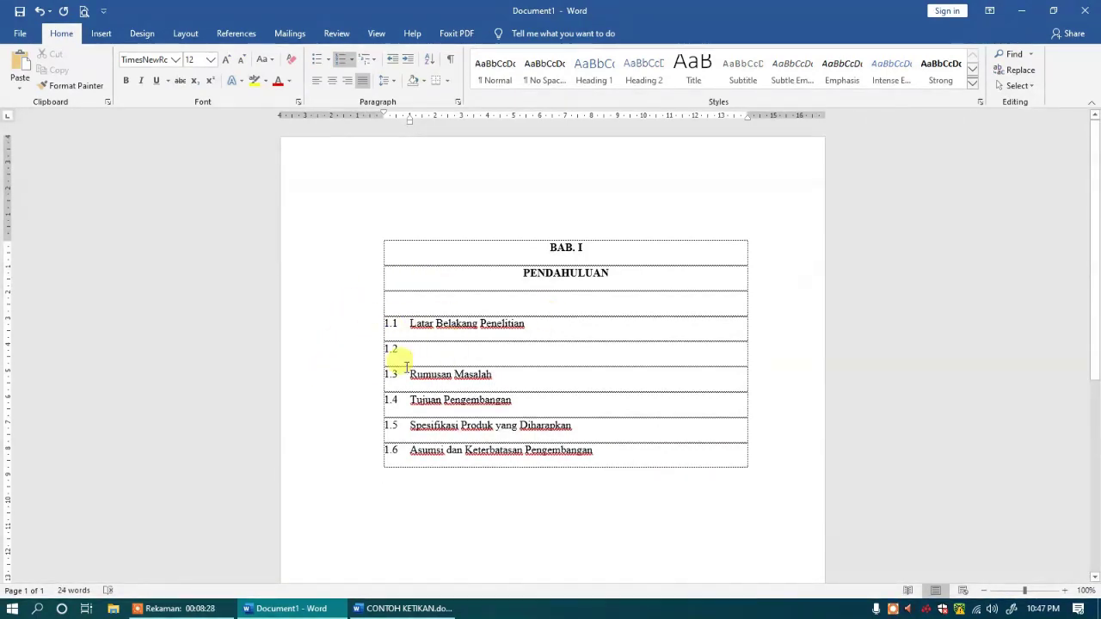
{"action": "key", "text": "BackSpace"}
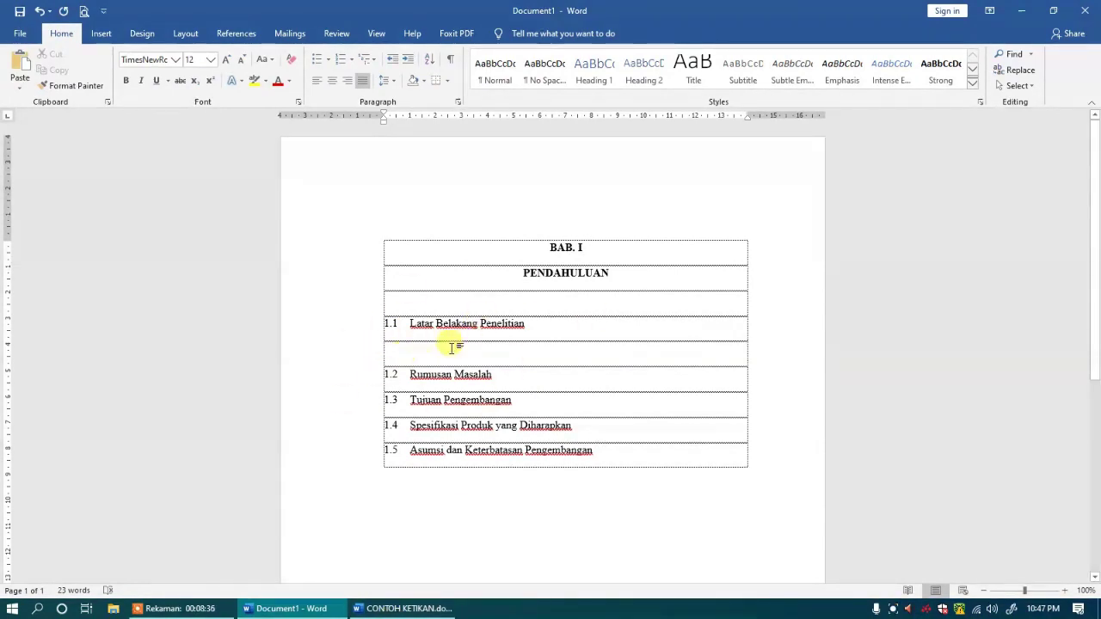
{"action": "left_click", "coordinate": [401, 612]}
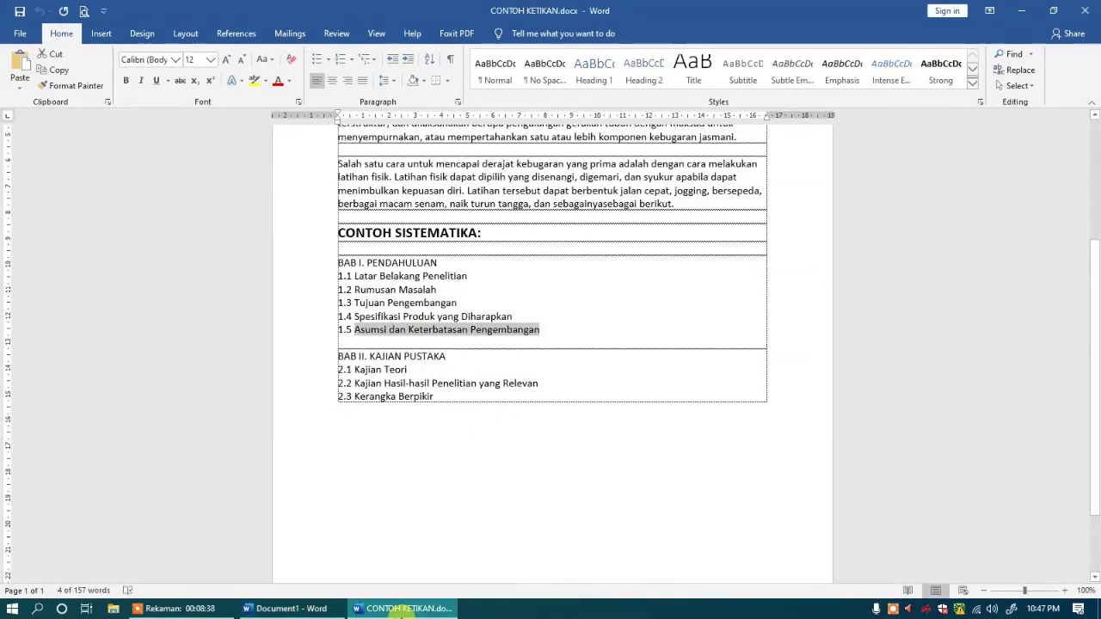
{"action": "scroll", "coordinate": [348, 413], "scroll_direction": "up", "scroll_amount": 2}
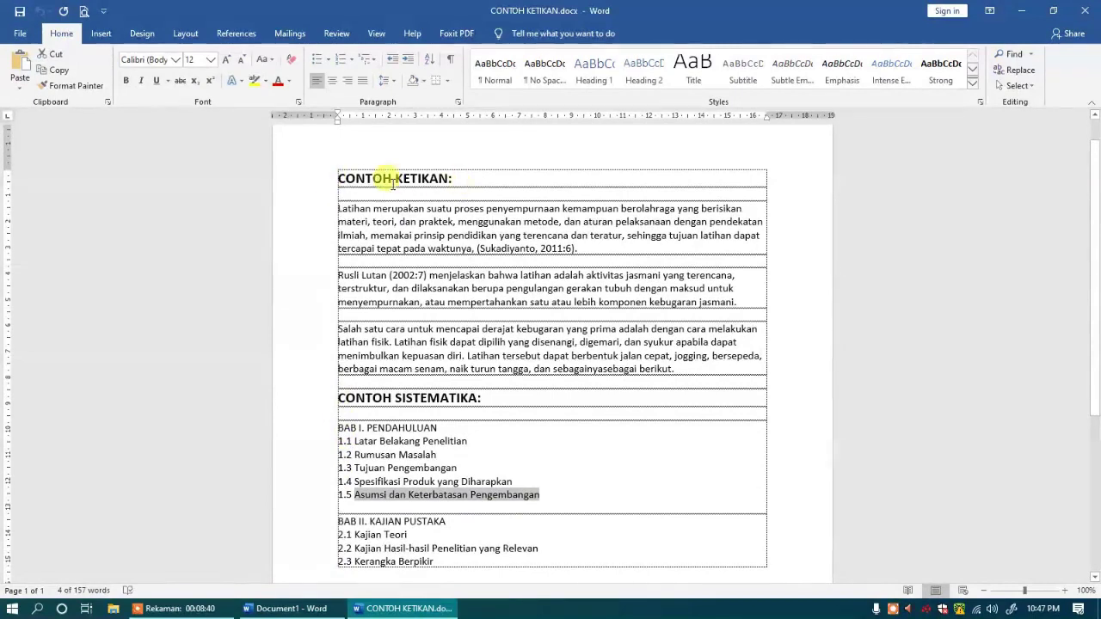
{"action": "left_click_drag", "start_coordinate": [336, 208], "coordinate": [696, 375]}
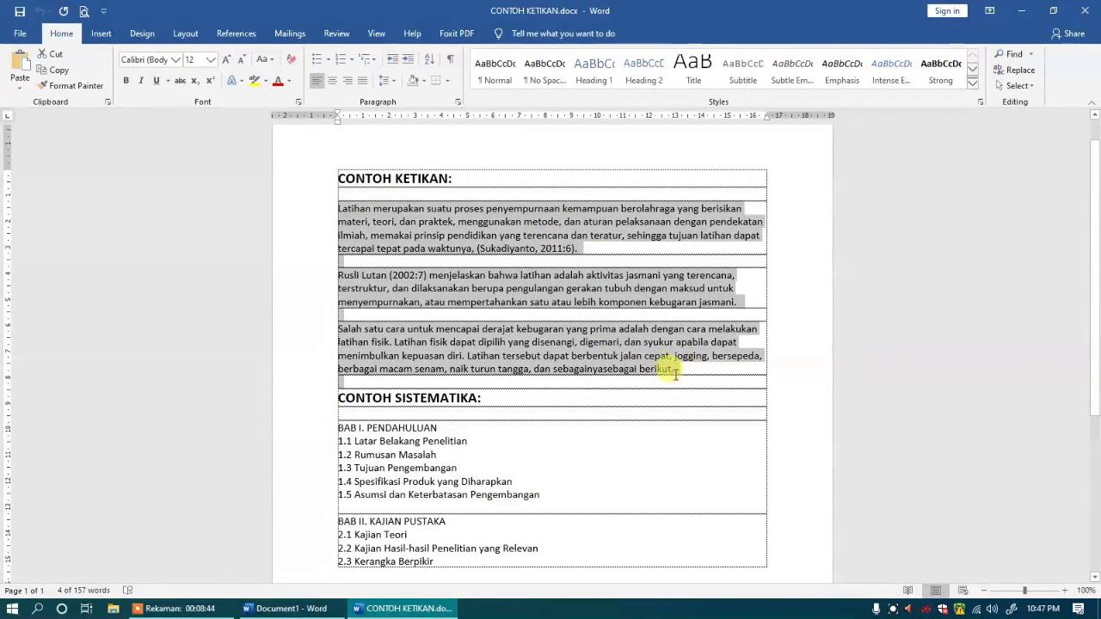
{"action": "key", "text": "alt+Tab"}
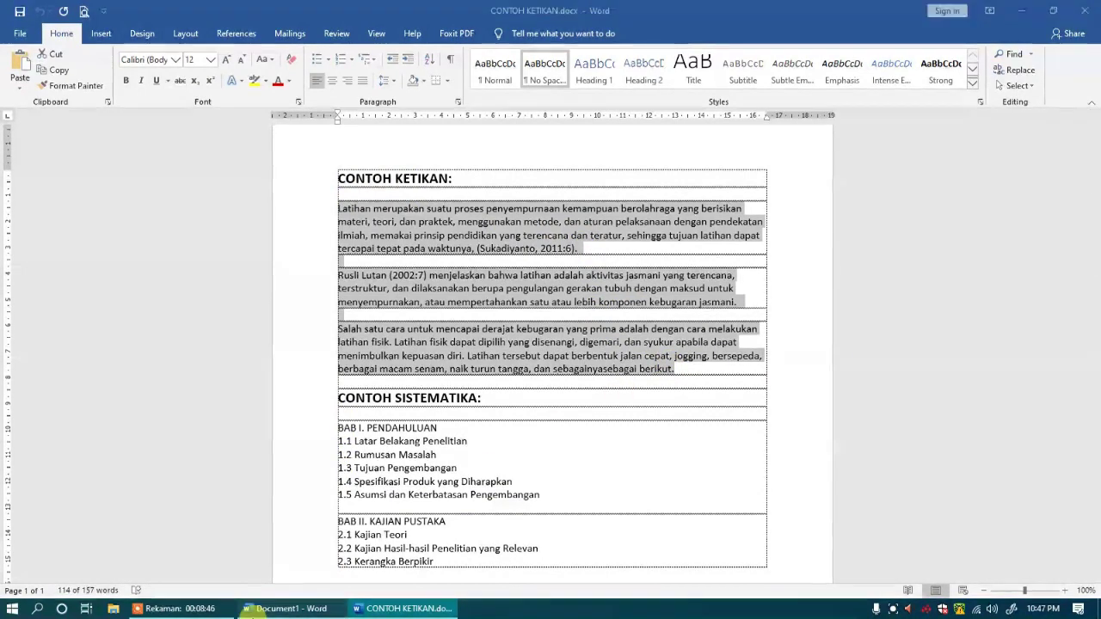
{"action": "left_click", "coordinate": [402, 352]}
{"action": "key", "text": "ctrl+v"}
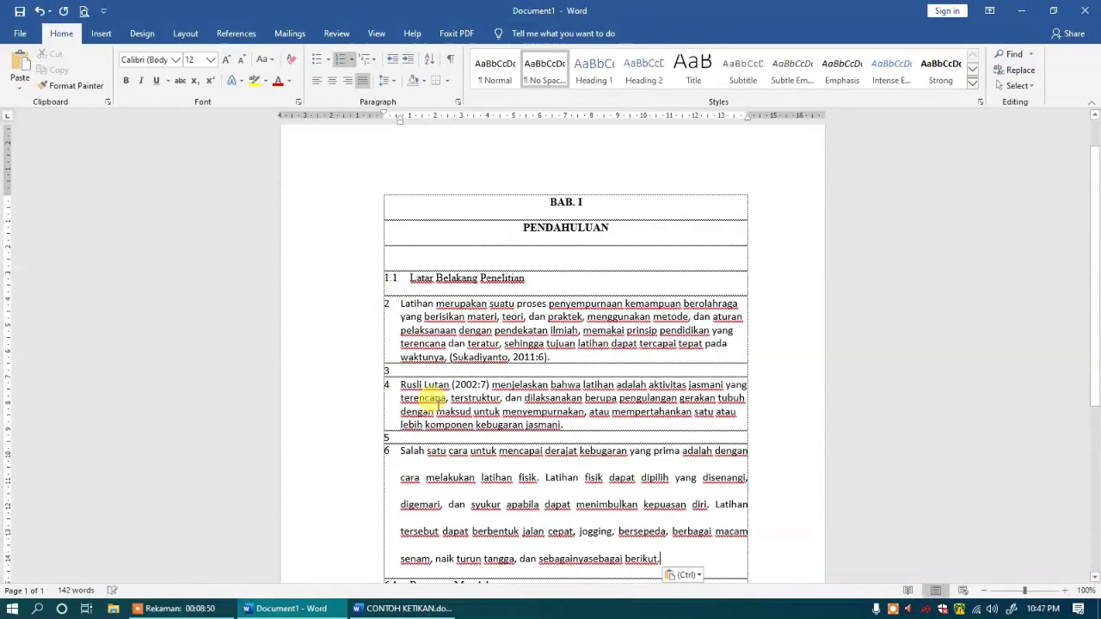
{"action": "scroll", "coordinate": [470, 405], "scroll_direction": "down", "scroll_amount": 2}
{"action": "left_click", "coordinate": [678, 512]}
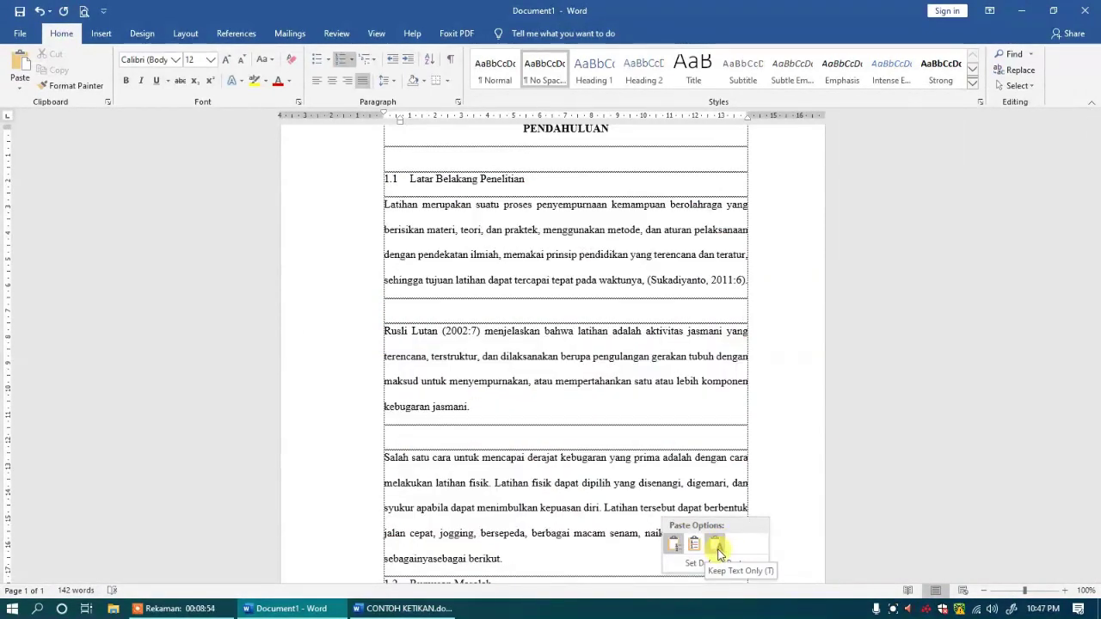
{"action": "left_click", "coordinate": [719, 554]}
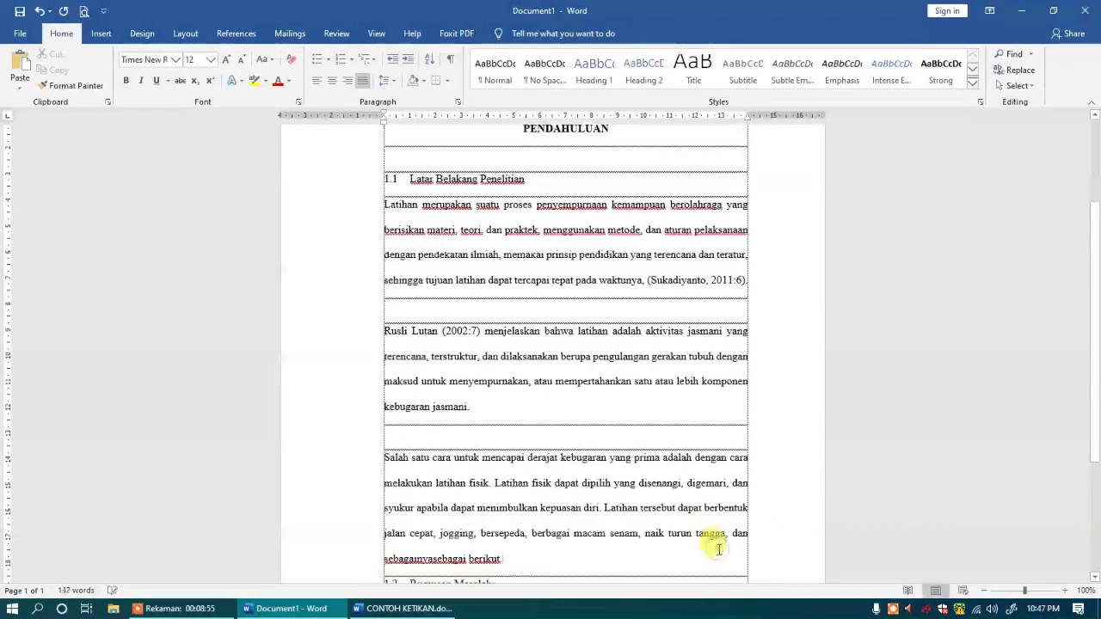
Remove the empty lines between the three body paragraphs under item 1.1
{"action": "left_click", "coordinate": [412, 304]}
{"action": "key", "text": "BackSpace"}
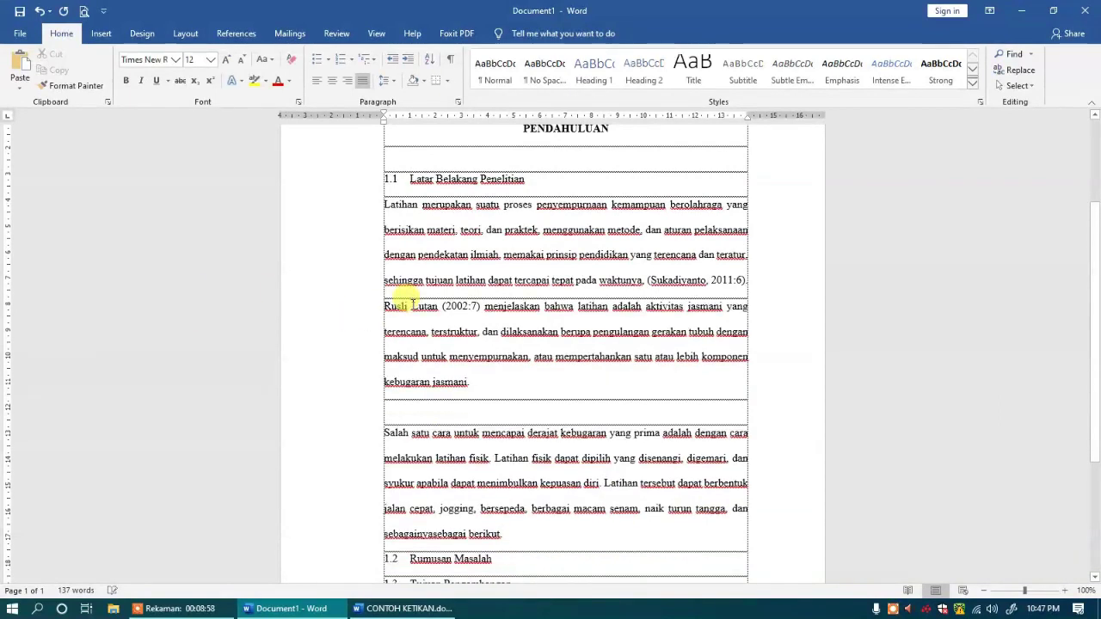
{"action": "left_click", "coordinate": [400, 395]}
{"action": "type", "text": "u"}
{"action": "left_click", "coordinate": [402, 411]}
{"action": "key", "text": "BackSpace"}
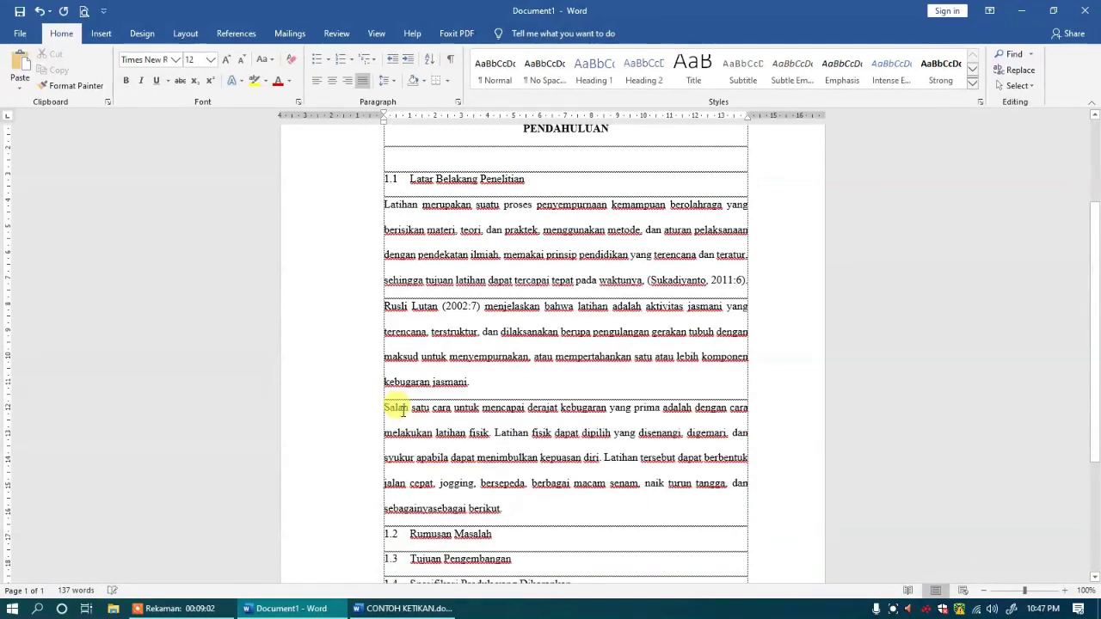
{"action": "scroll", "coordinate": [393, 430], "scroll_direction": "down", "scroll_amount": 1}
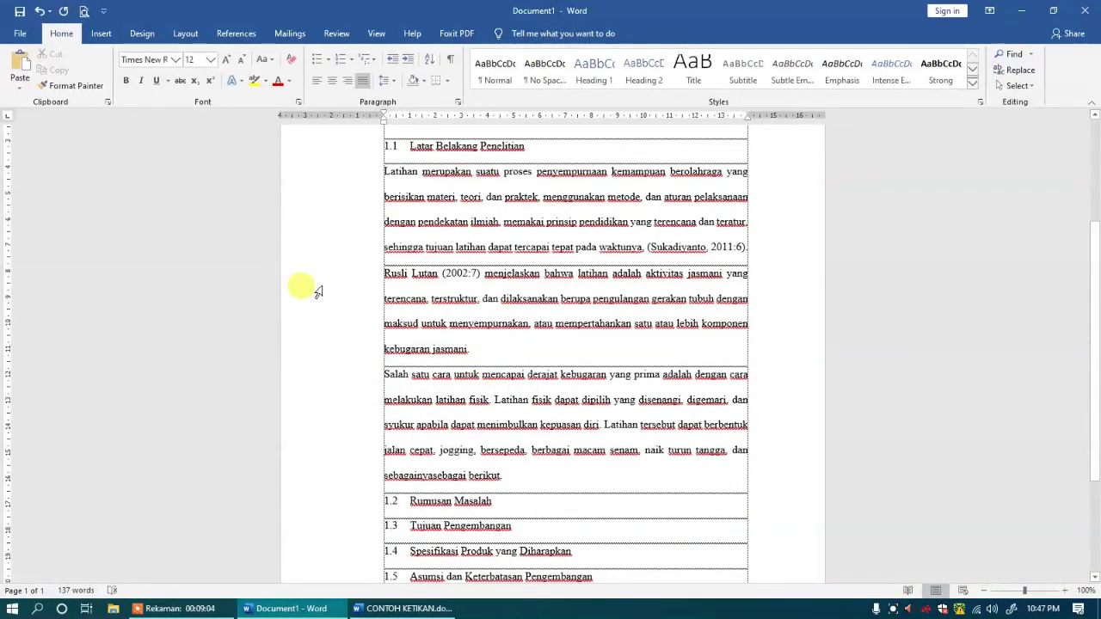
Give the first body paragraph, starting "Latihan merupakan", a 1 cm first-line indent
{"action": "scroll", "coordinate": [283, 304], "scroll_direction": "up", "scroll_amount": 2}
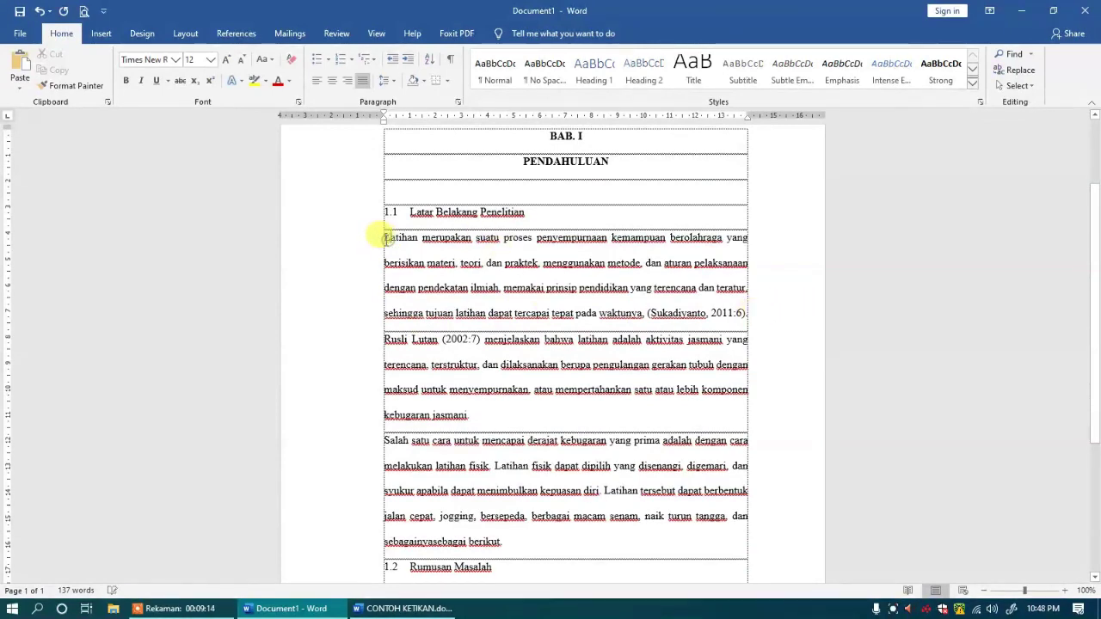
{"action": "left_click_drag", "start_coordinate": [385, 239], "coordinate": [754, 309]}
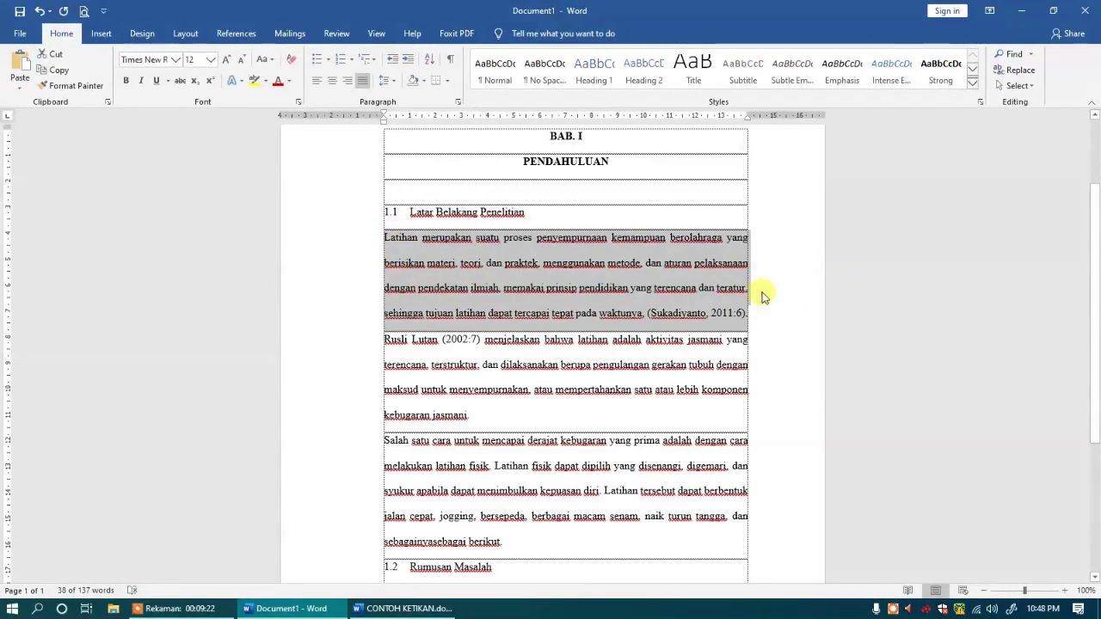
{"action": "left_click", "coordinate": [385, 240]}
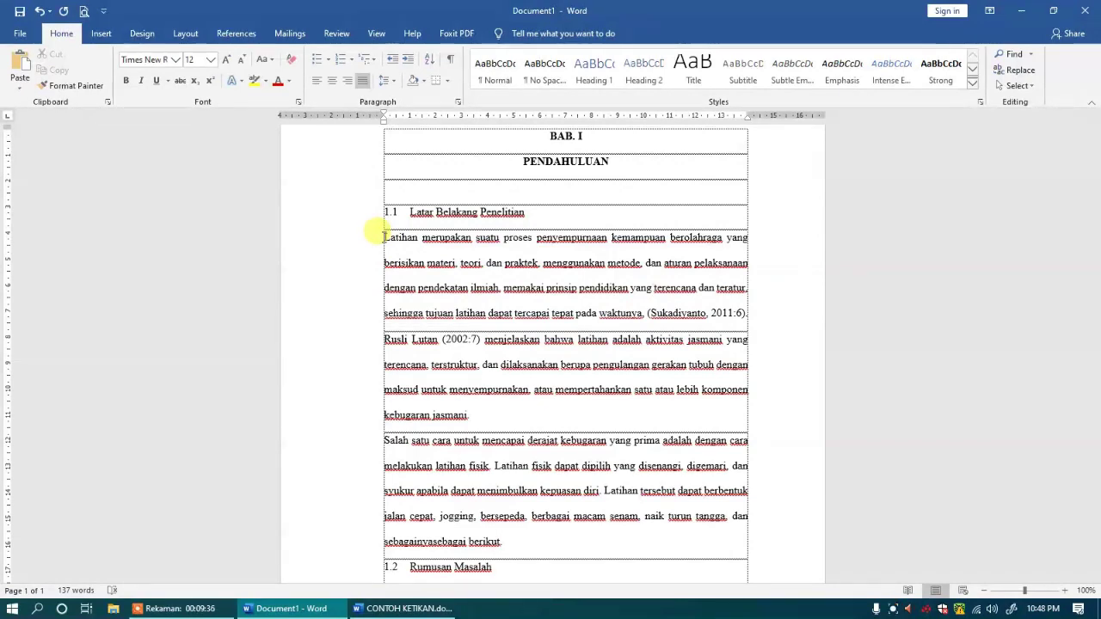
{"action": "key", "text": "Tab"}
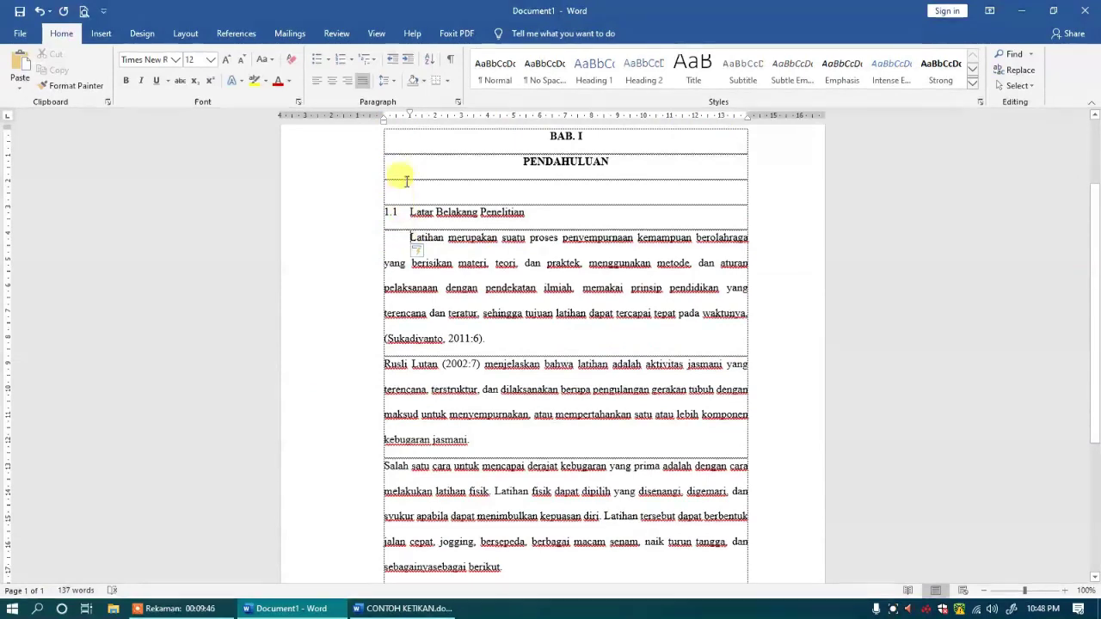
{"action": "left_click_drag", "start_coordinate": [411, 117], "coordinate": [411, 117]}
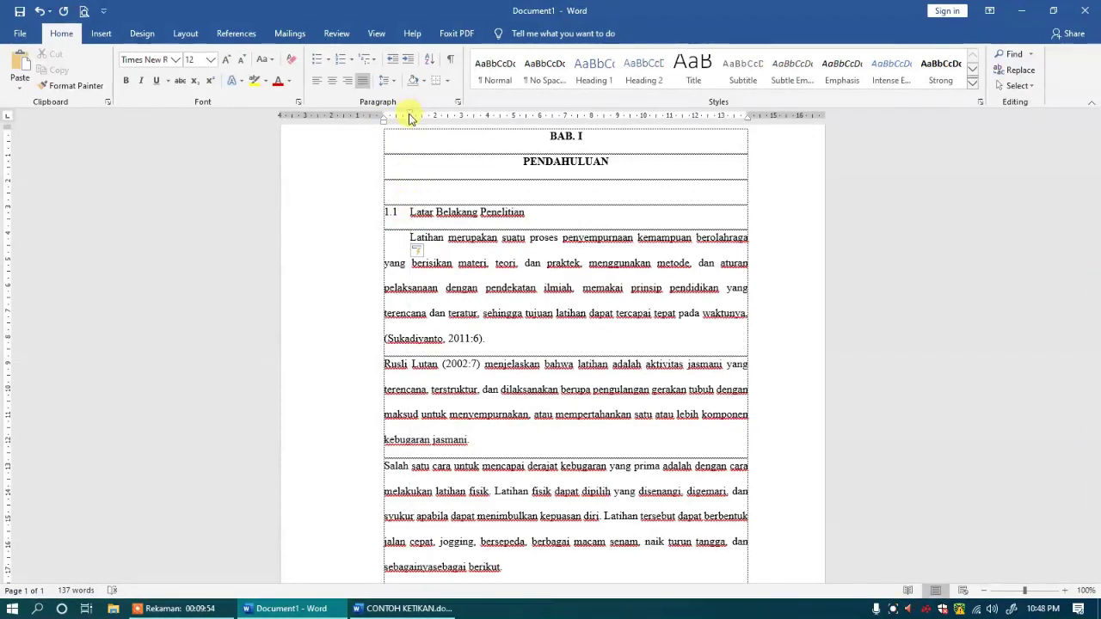
{"action": "left_click_drag", "start_coordinate": [411, 117], "coordinate": [411, 117]}
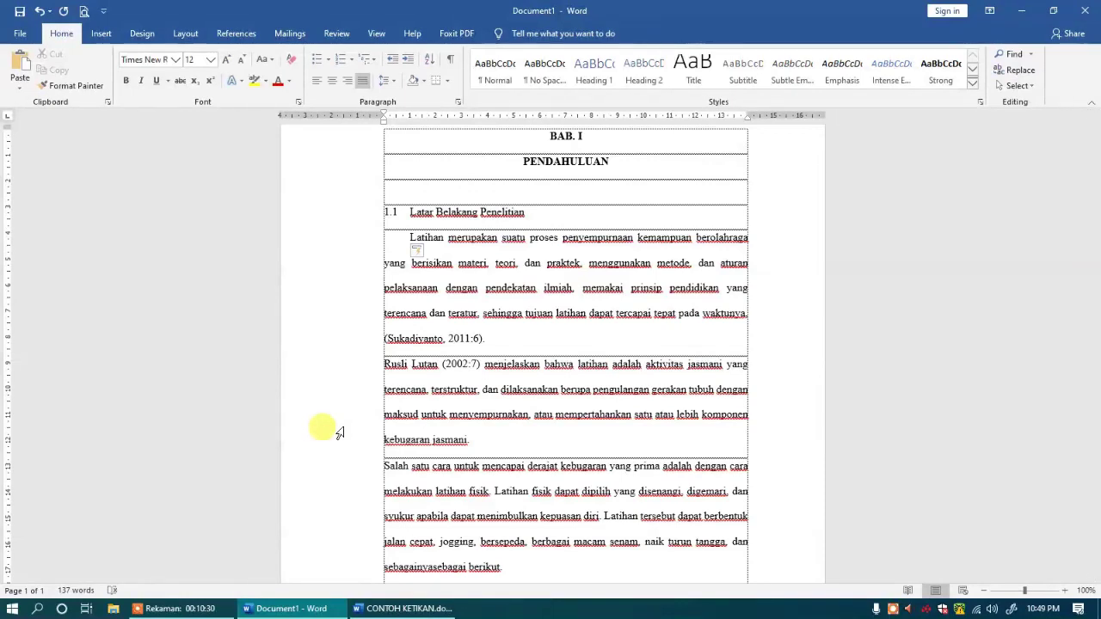
Indent the first line of the second body paragraph, trying 0.5 cm before setting it to 1 cm
{"action": "key", "text": "Tab"}
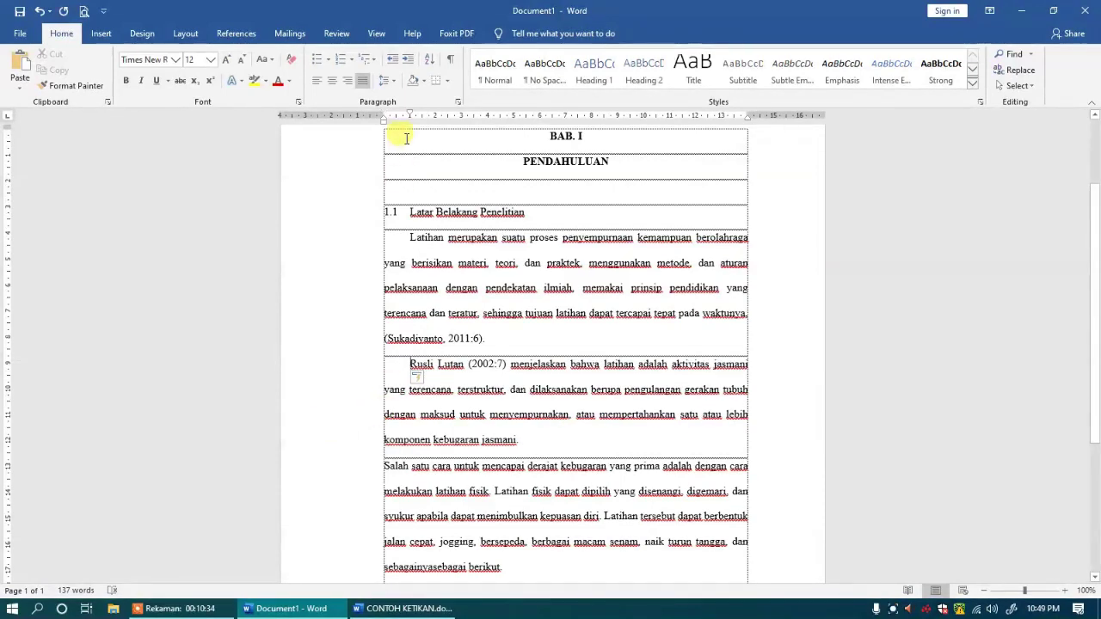
{"action": "left_click_drag", "start_coordinate": [411, 114], "coordinate": [397, 115]}
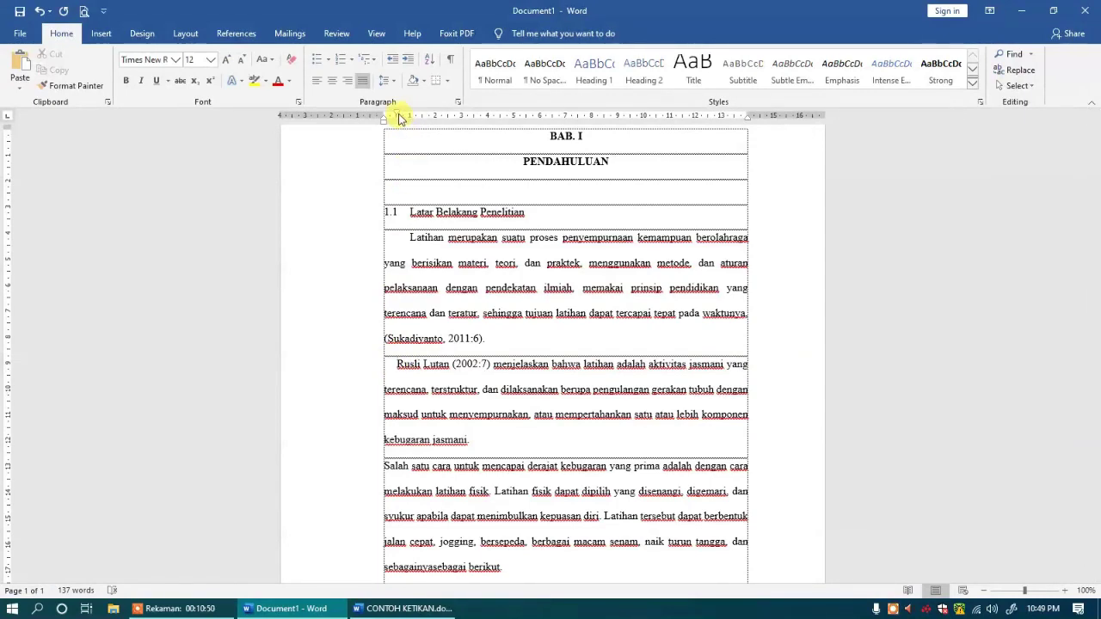
{"action": "left_click_drag", "start_coordinate": [398, 117], "coordinate": [412, 118]}
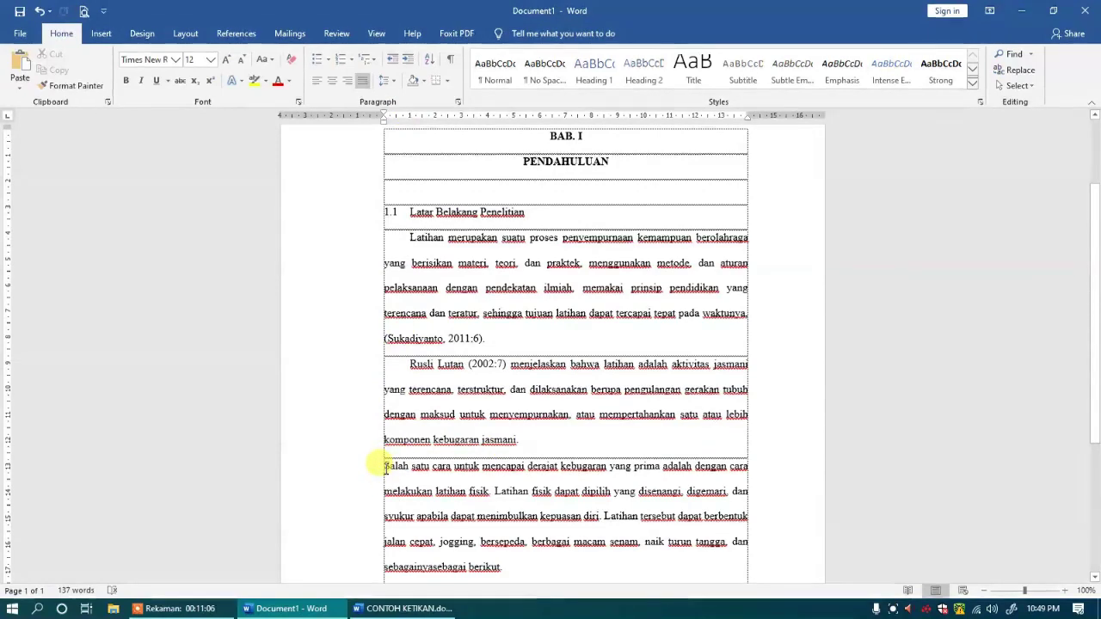
Give the third body paragraph the same 1 cm first-line indent, joining it to the second paragraph and splitting it off again
{"action": "key", "text": "Tab"}
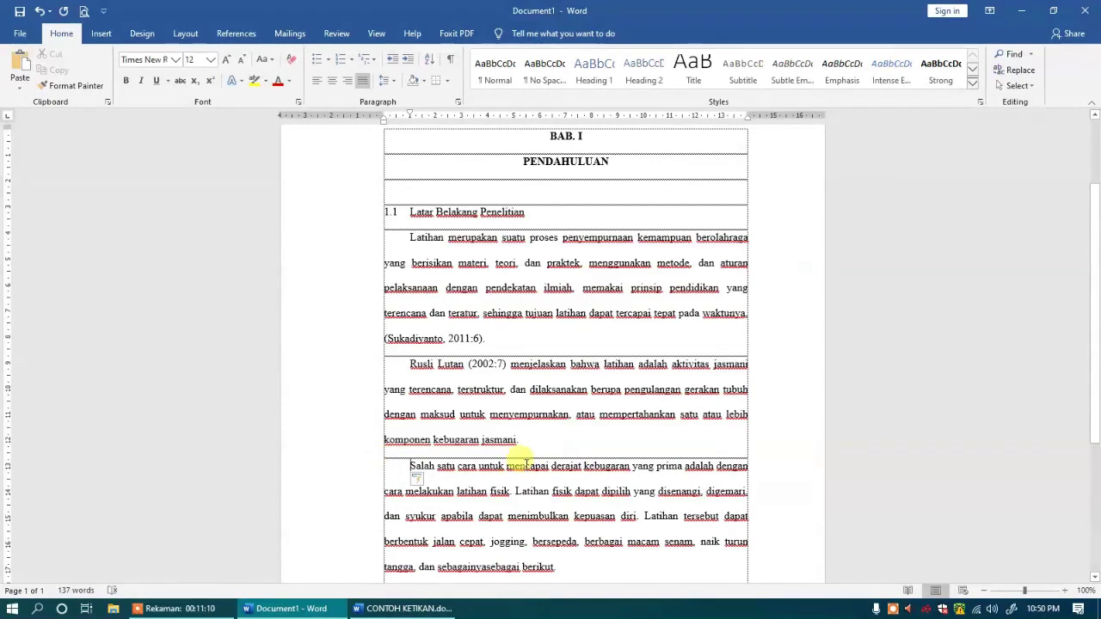
{"action": "key", "text": "BackSpace"}
{"action": "key", "text": "BackSpace"}
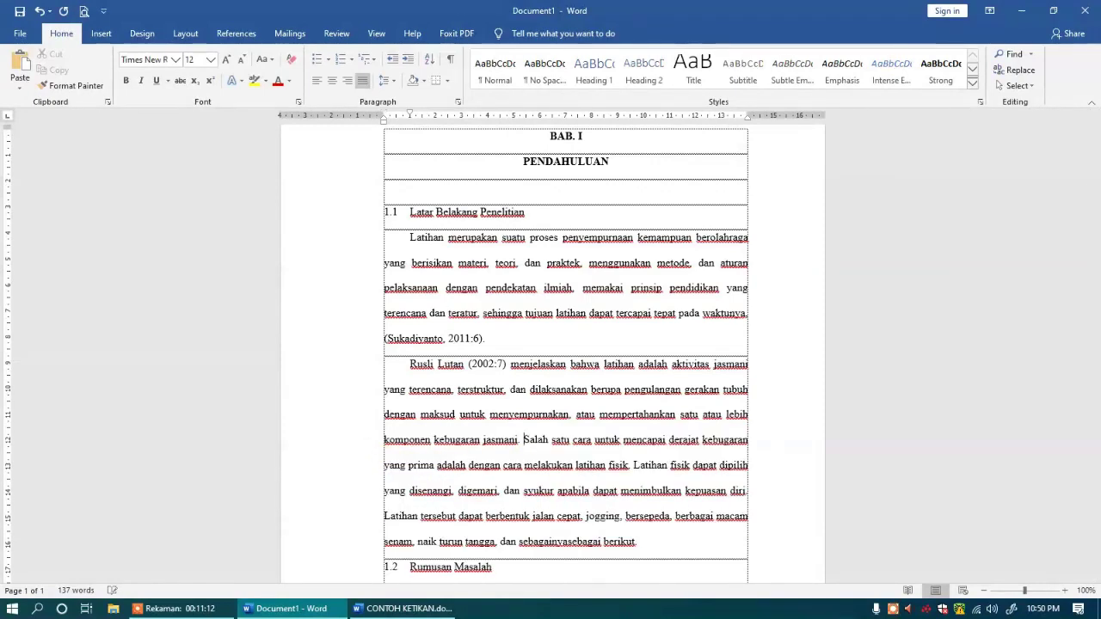
{"action": "key", "text": "BackSpace"}
{"action": "key", "text": "BackSpace"}
{"action": "key", "text": "Return"}
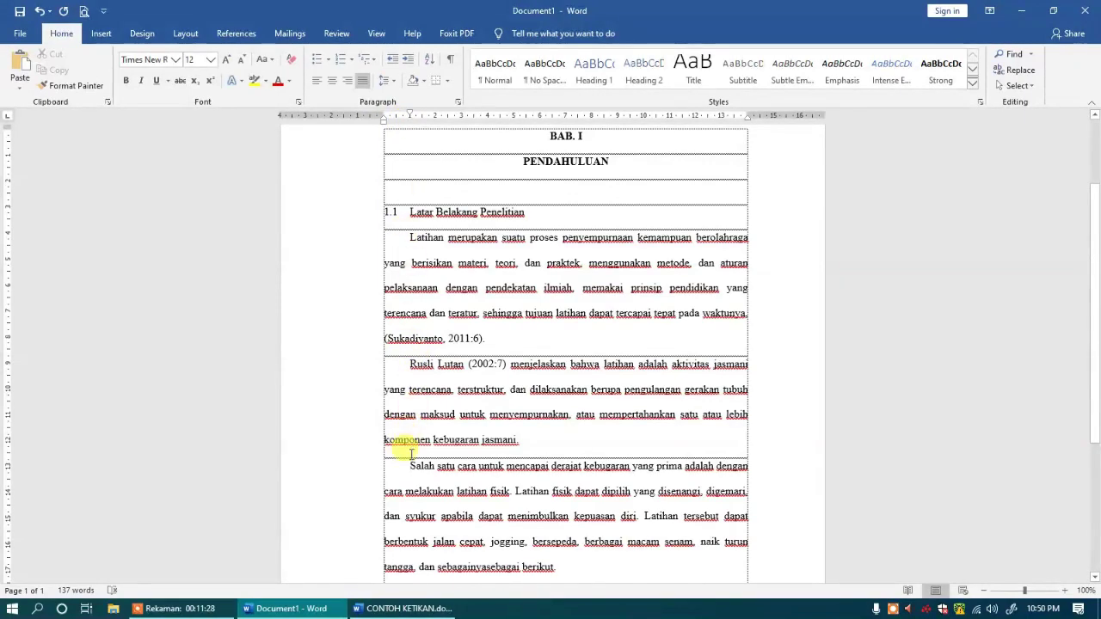
Correct "sebagainyasebagai" to "sebagainya sebagai" in the last line of the third body paragraph
{"action": "scroll", "coordinate": [410, 468], "scroll_direction": "down", "scroll_amount": 3}
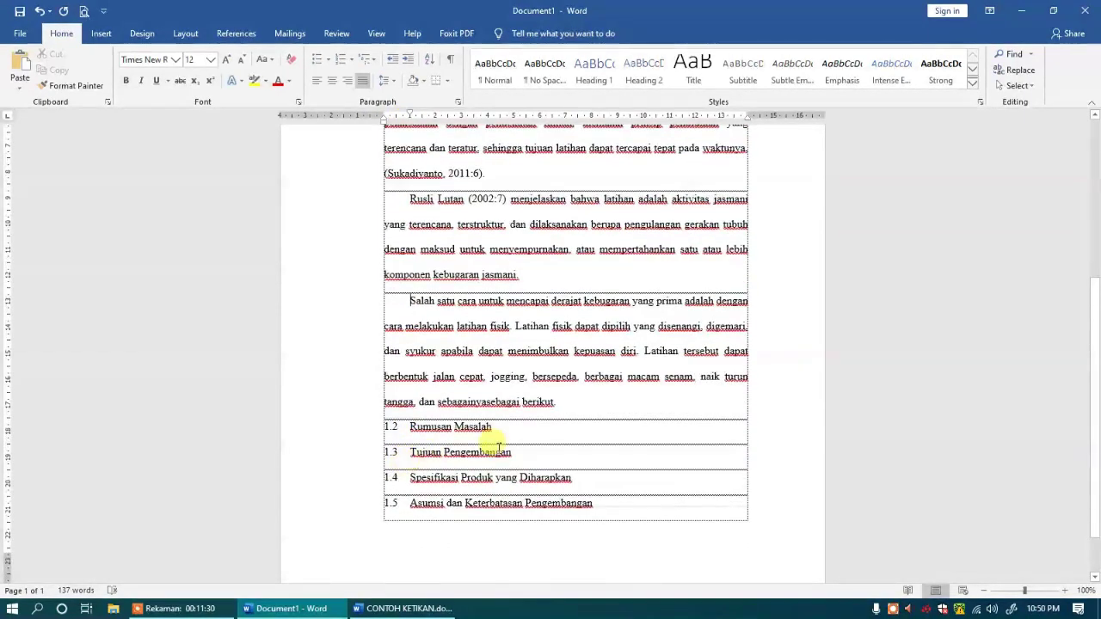
{"action": "scroll", "coordinate": [584, 402], "scroll_direction": "down", "scroll_amount": 1}
{"action": "left_click", "coordinate": [575, 344]}
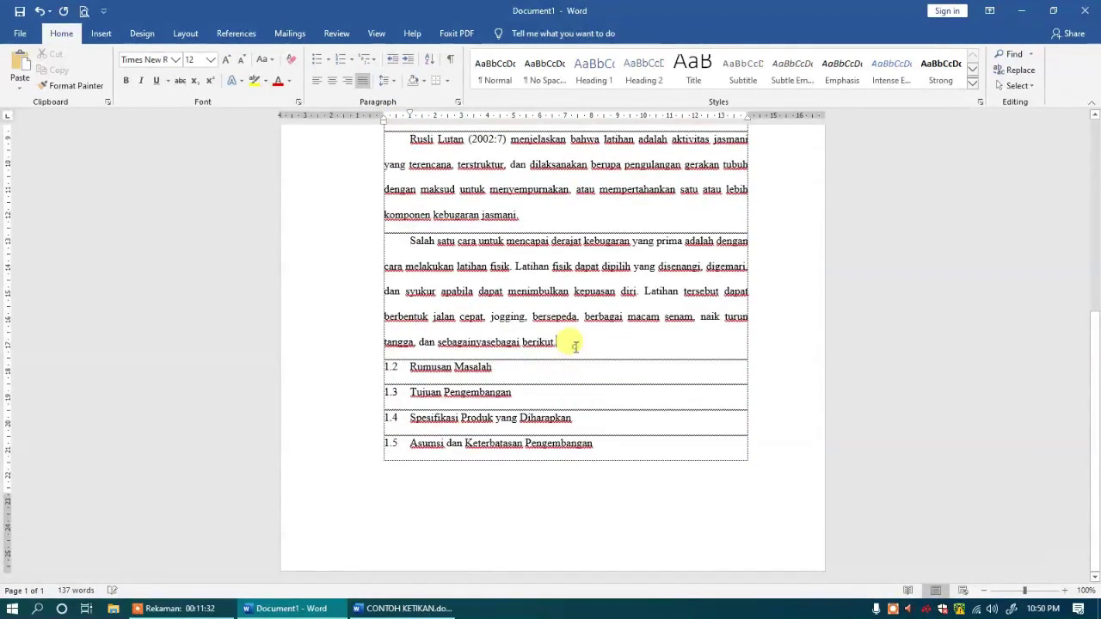
{"action": "scroll", "coordinate": [576, 345], "scroll_direction": "up", "scroll_amount": 3}
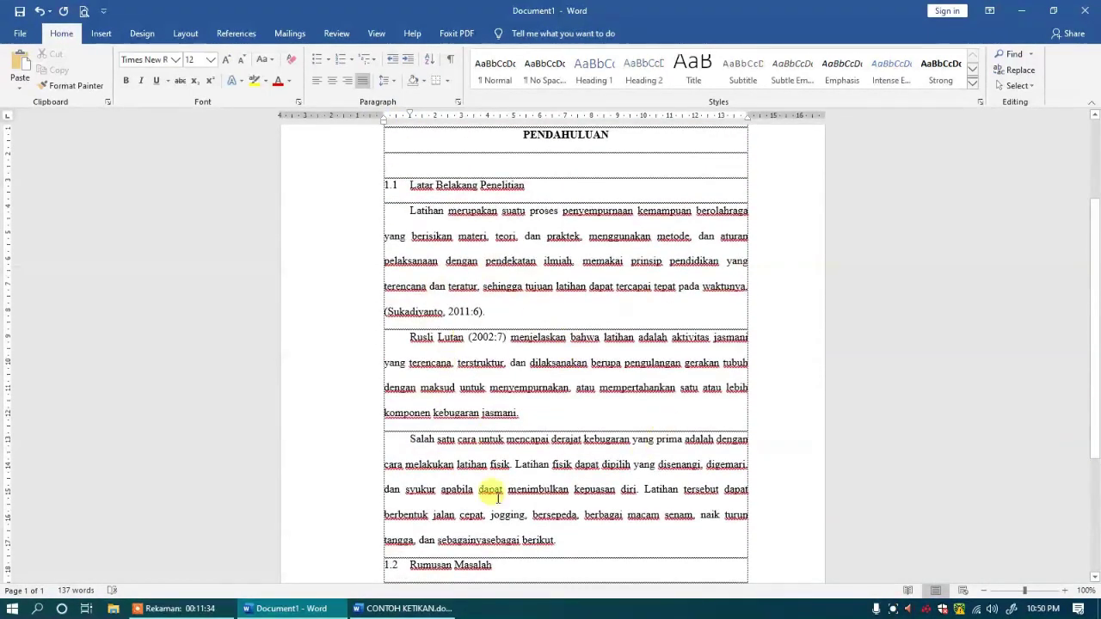
{"action": "left_click", "coordinate": [488, 540]}
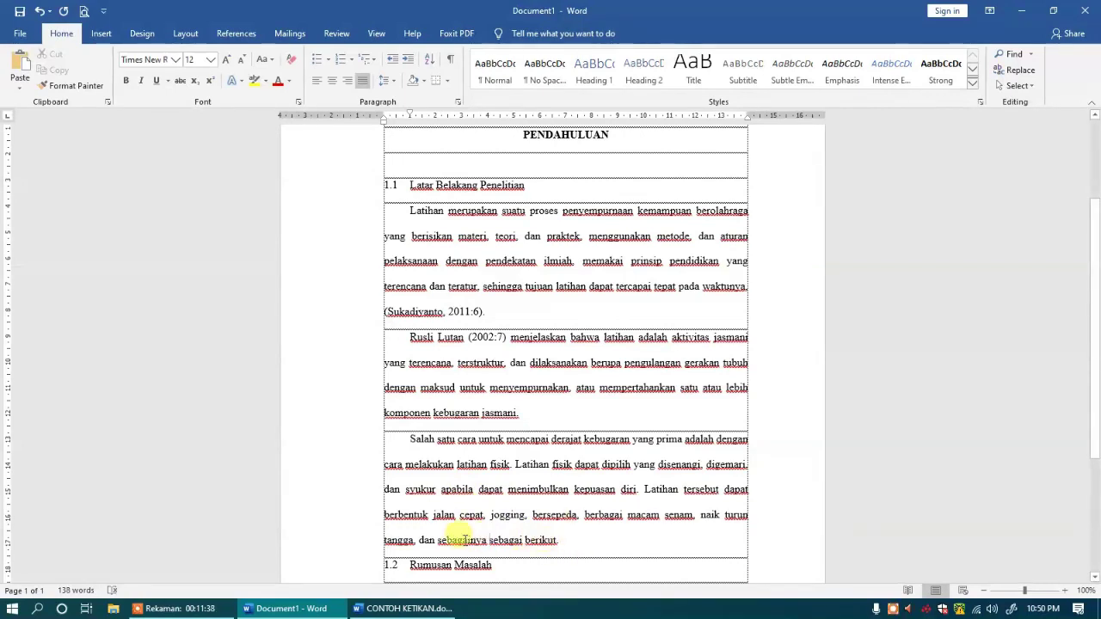
{"action": "scroll", "coordinate": [664, 536], "scroll_direction": "down", "scroll_amount": 2}
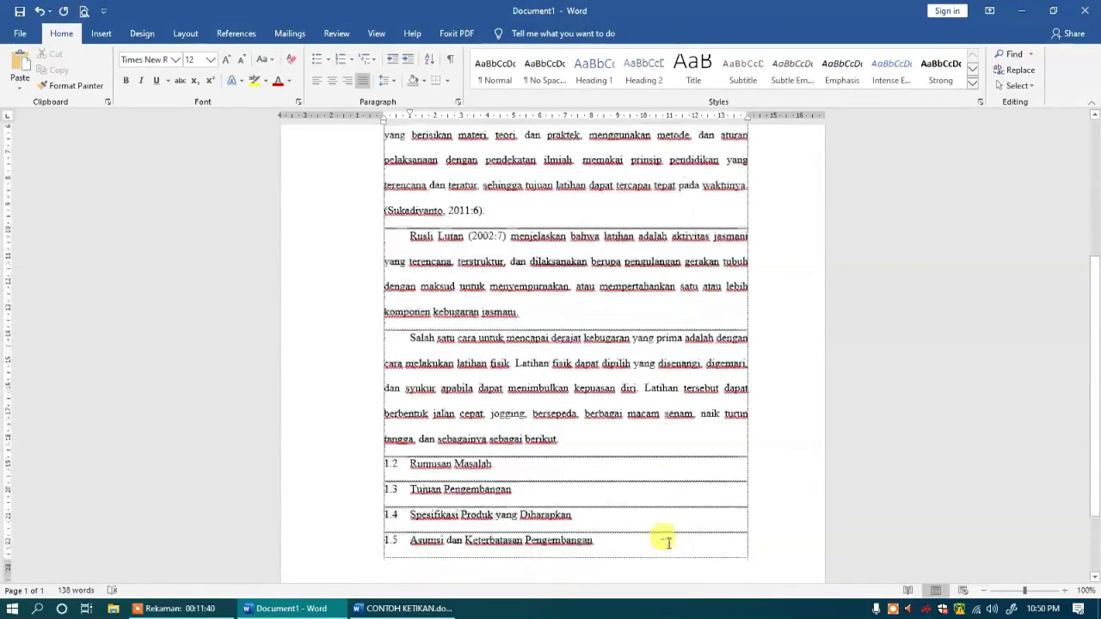
{"action": "left_click", "coordinate": [569, 414]}
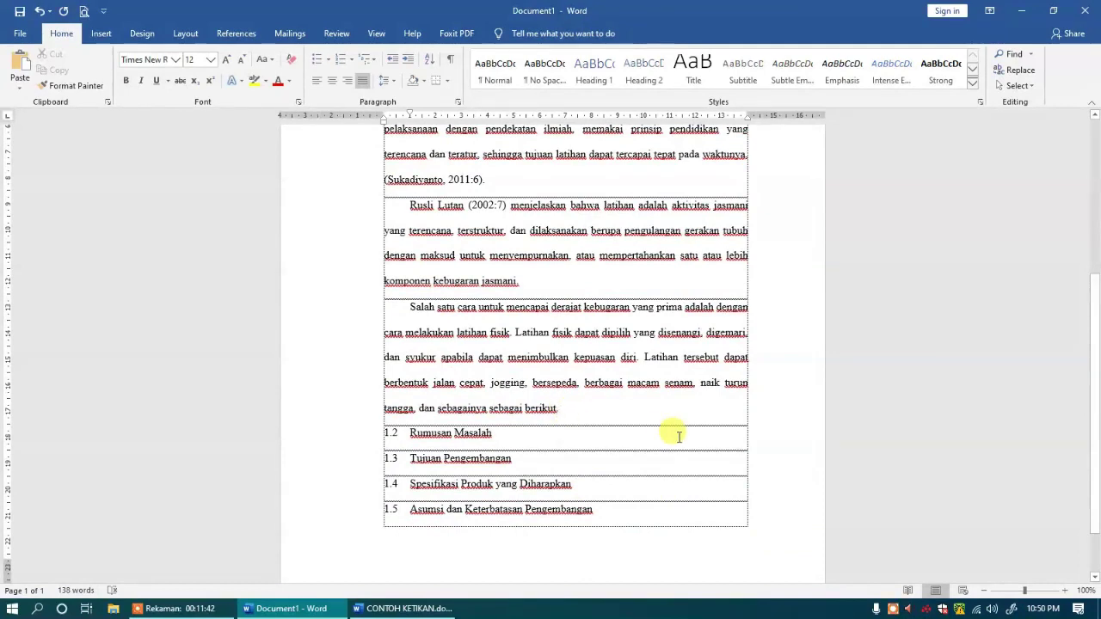
Start a numbered list with "1." below the third body paragraph, placing the number at the left margin and the text at 1 cm
{"action": "key", "text": "Return"}
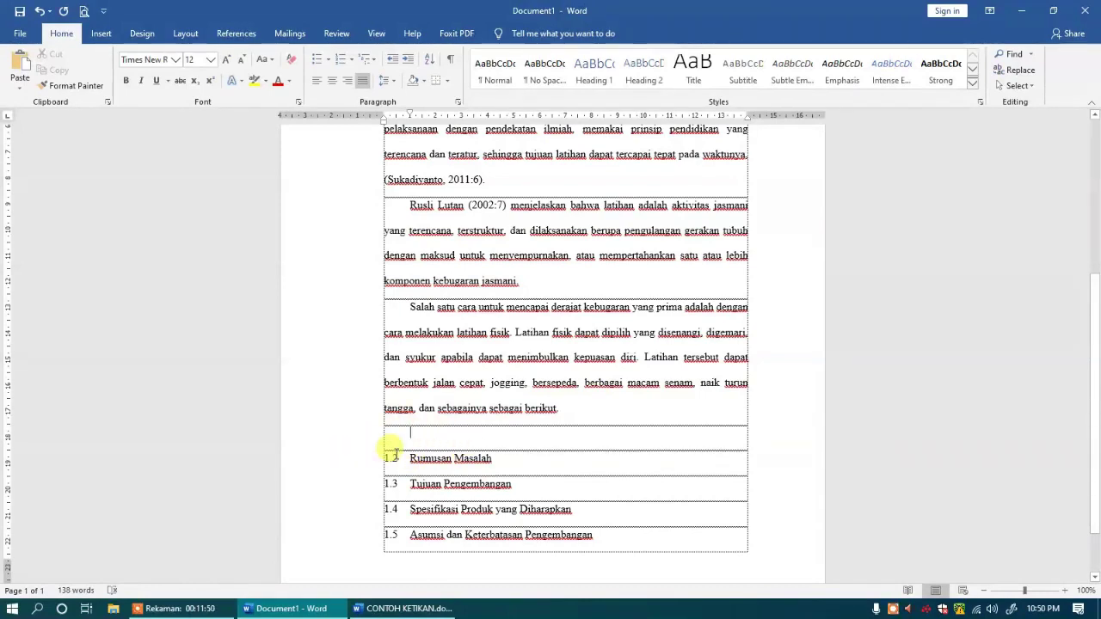
{"action": "key", "text": "BackSpace"}
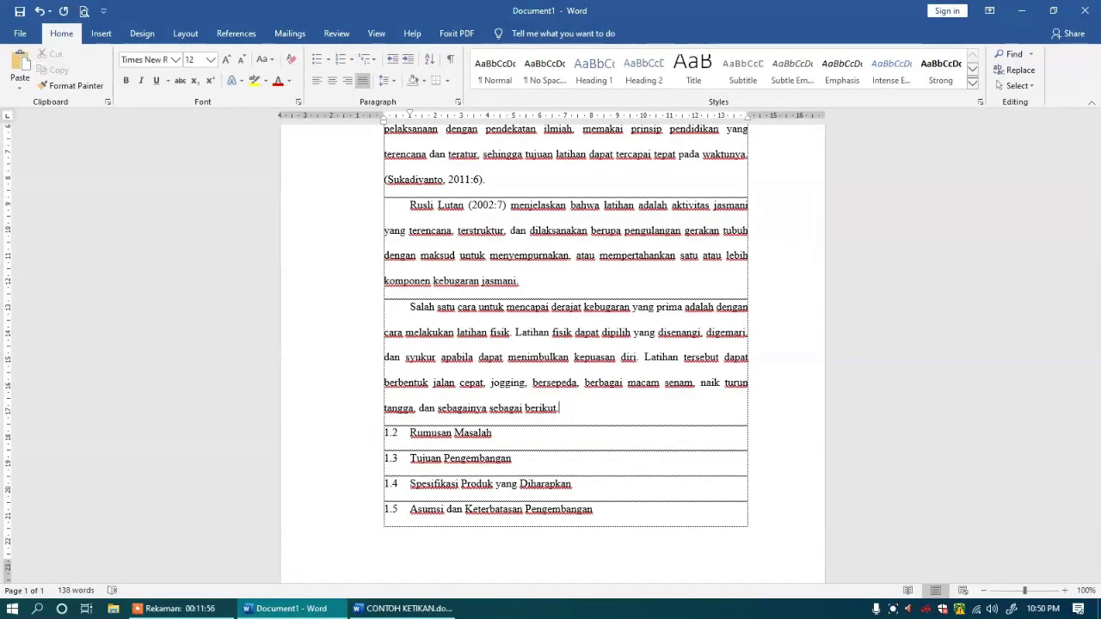
{"action": "key", "text": "Return"}
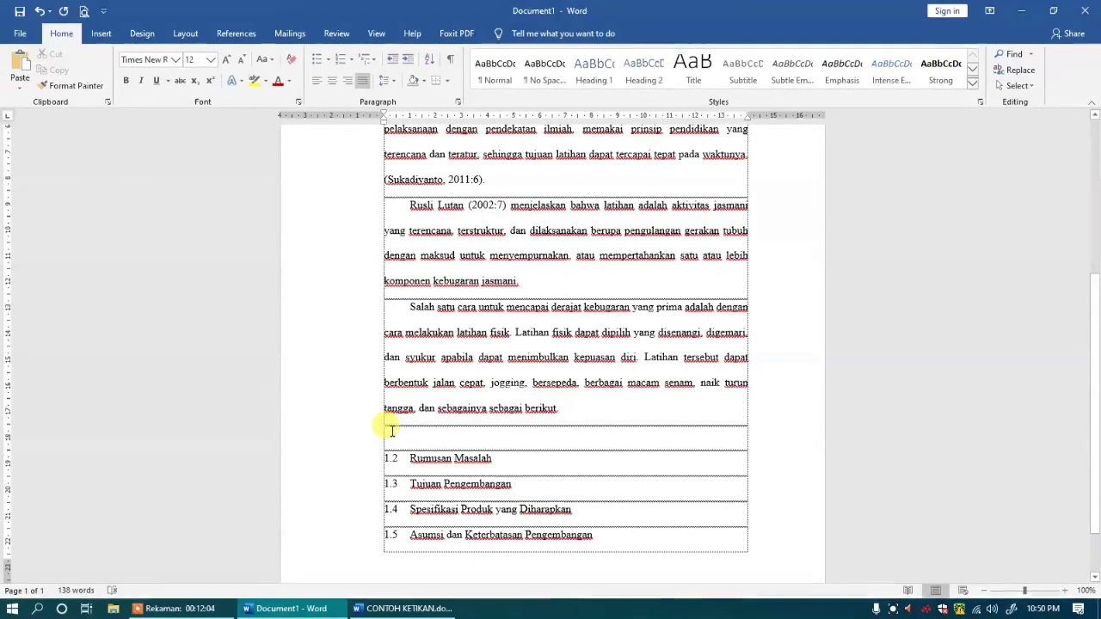
{"action": "type", "text": "1"}
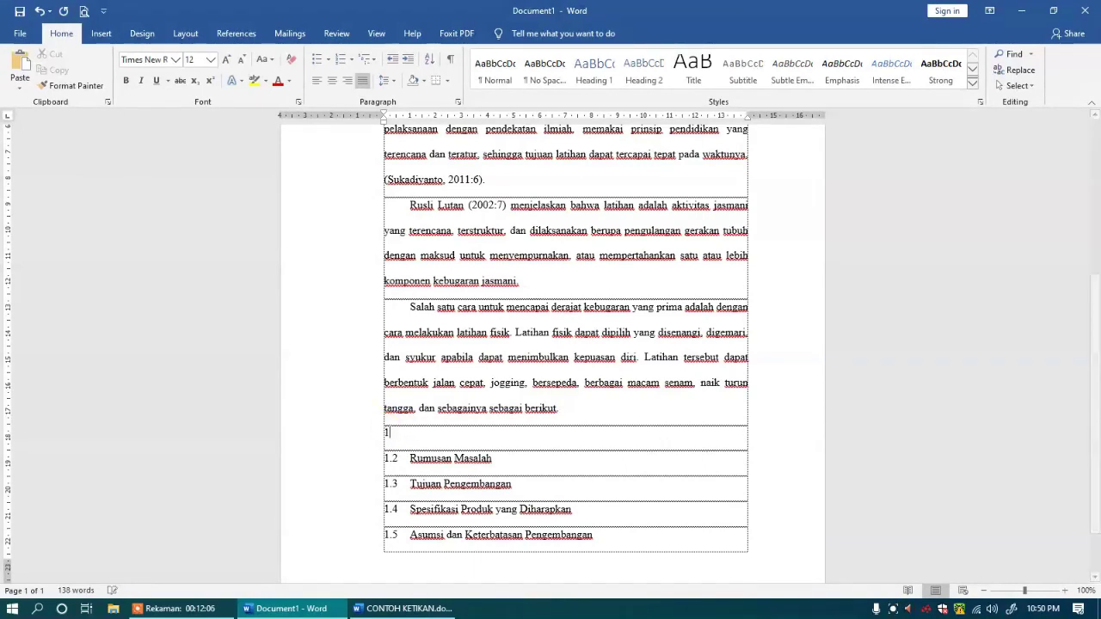
{"action": "type", "text": "."}
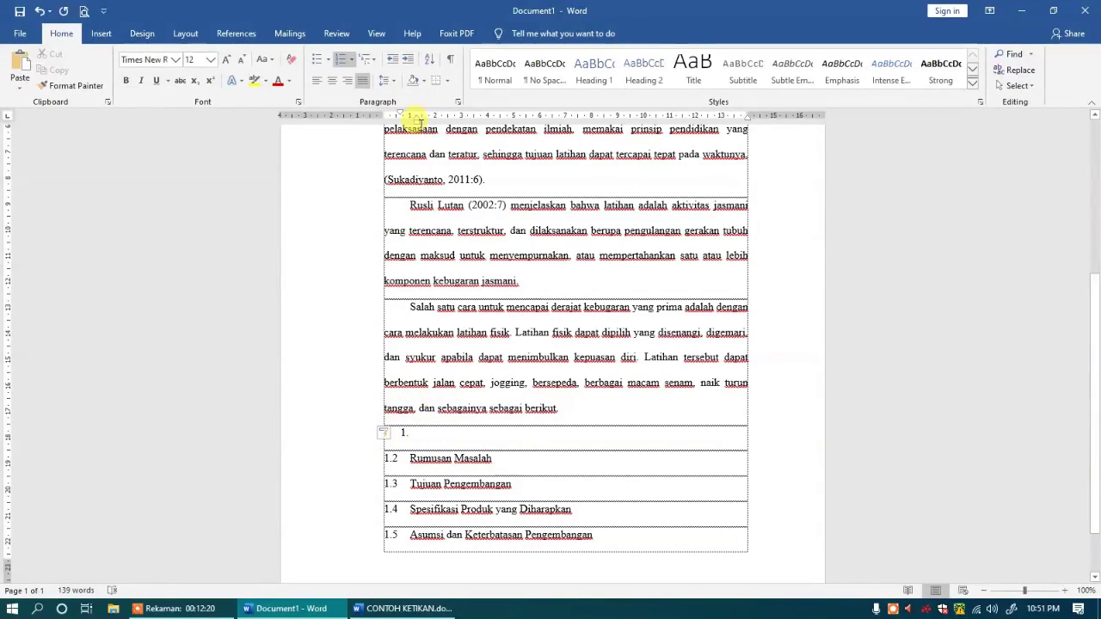
{"action": "left_click_drag", "start_coordinate": [417, 124], "coordinate": [386, 118]}
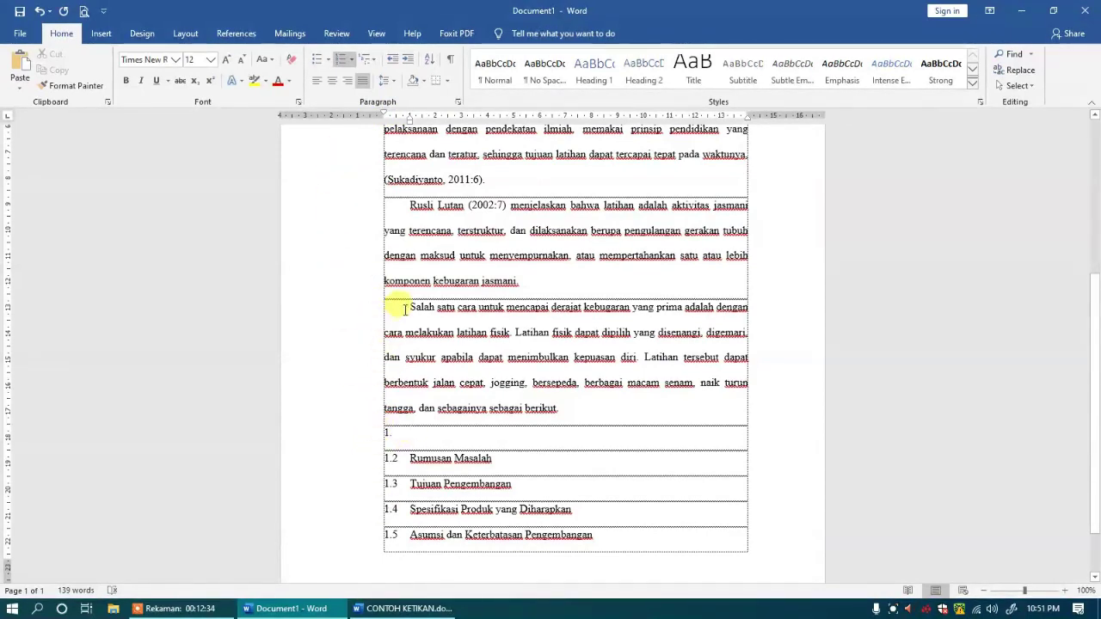
Copy the sentence "Latihan fisik dapat dipilih … kepuasan diri" from the third body paragraph into list item 1, ending it with a full stop
{"action": "scroll", "coordinate": [450, 232], "scroll_direction": "up", "scroll_amount": 1}
{"action": "scroll", "coordinate": [450, 239], "scroll_direction": "down", "scroll_amount": 1}
{"action": "left_click_drag", "start_coordinate": [514, 333], "coordinate": [630, 362]}
{"action": "key", "text": "ctrl+c"}
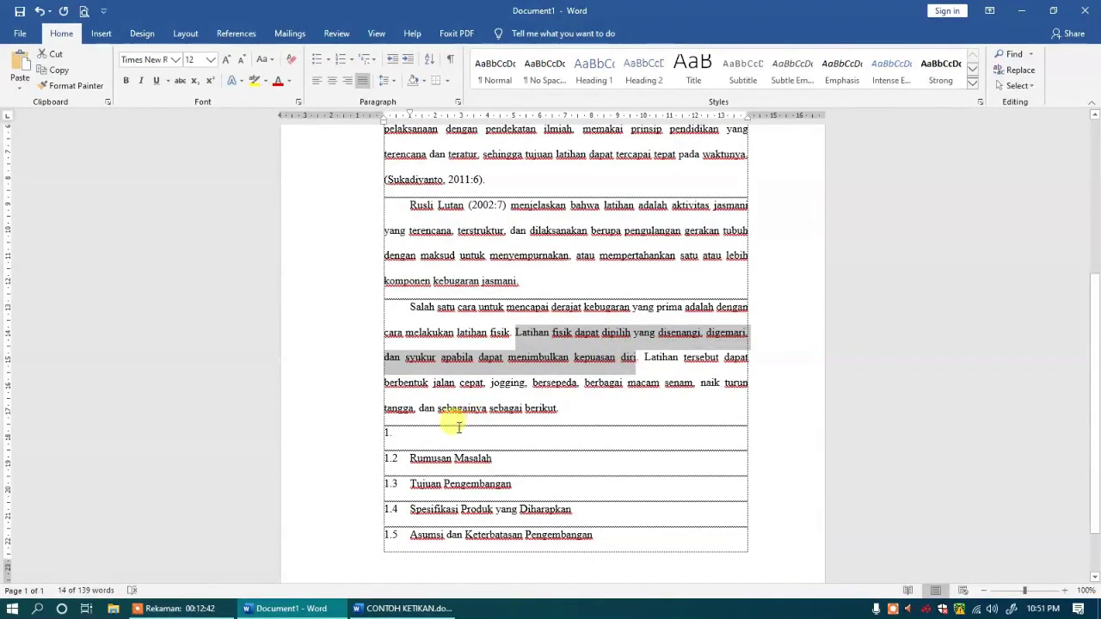
{"action": "left_click", "coordinate": [447, 433]}
{"action": "key", "text": "ctrl+v"}
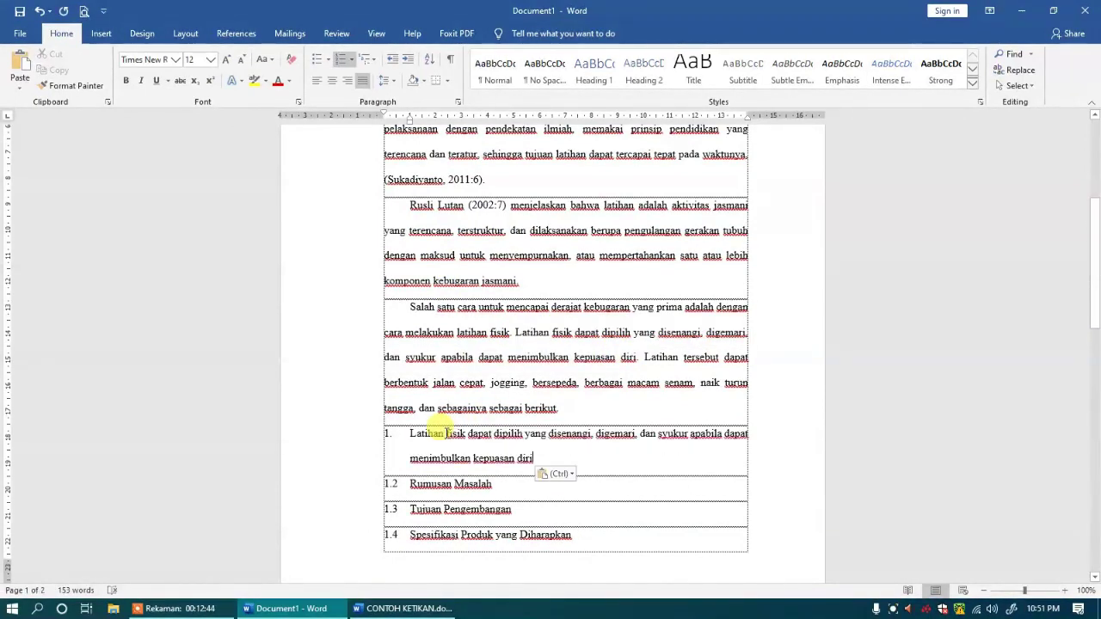
{"action": "type", "text": "."}
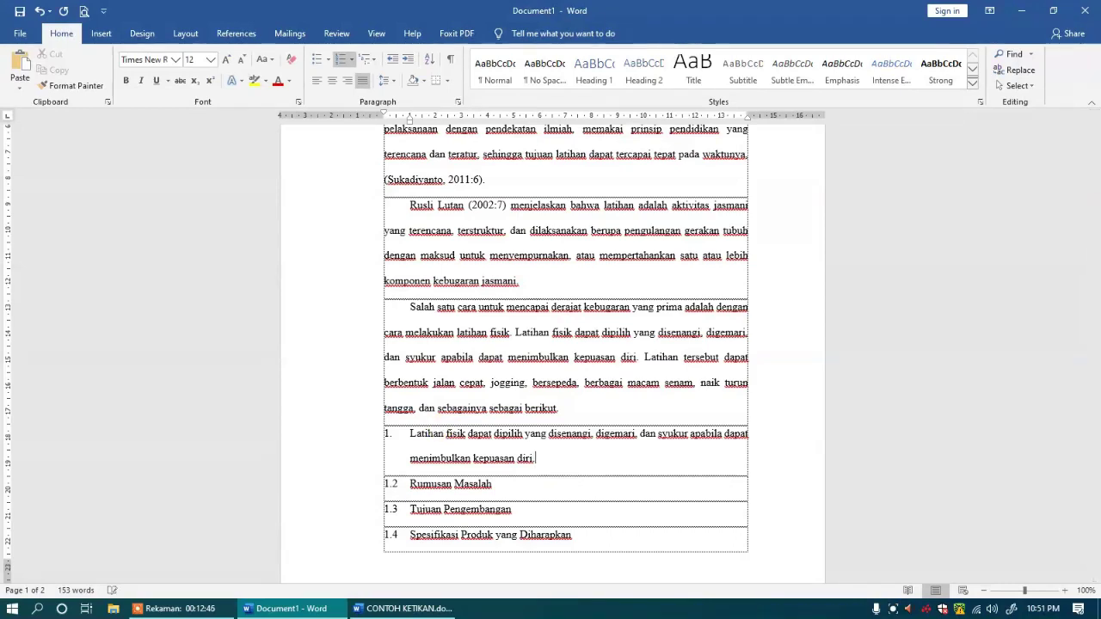
Add list items 2 and 3 with the same copied sentence, each ending with a full stop
{"action": "key", "text": "Return"}
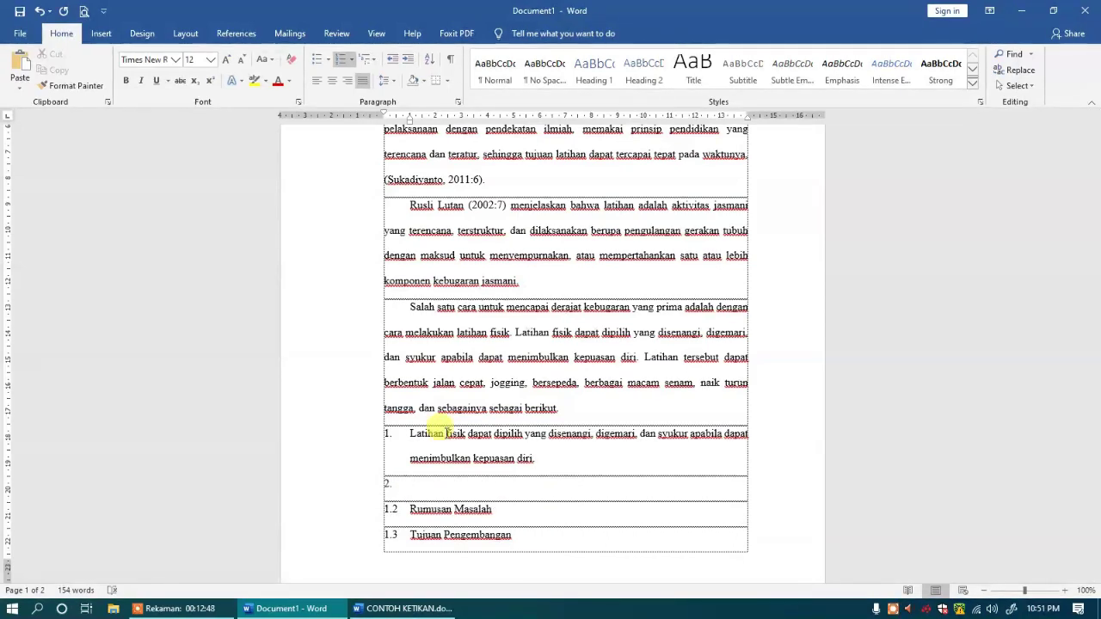
{"action": "key", "text": "ctrl+v"}
{"action": "type", "text": "."}
{"action": "key", "text": "Return"}
{"action": "key", "text": "ctrl+v"}
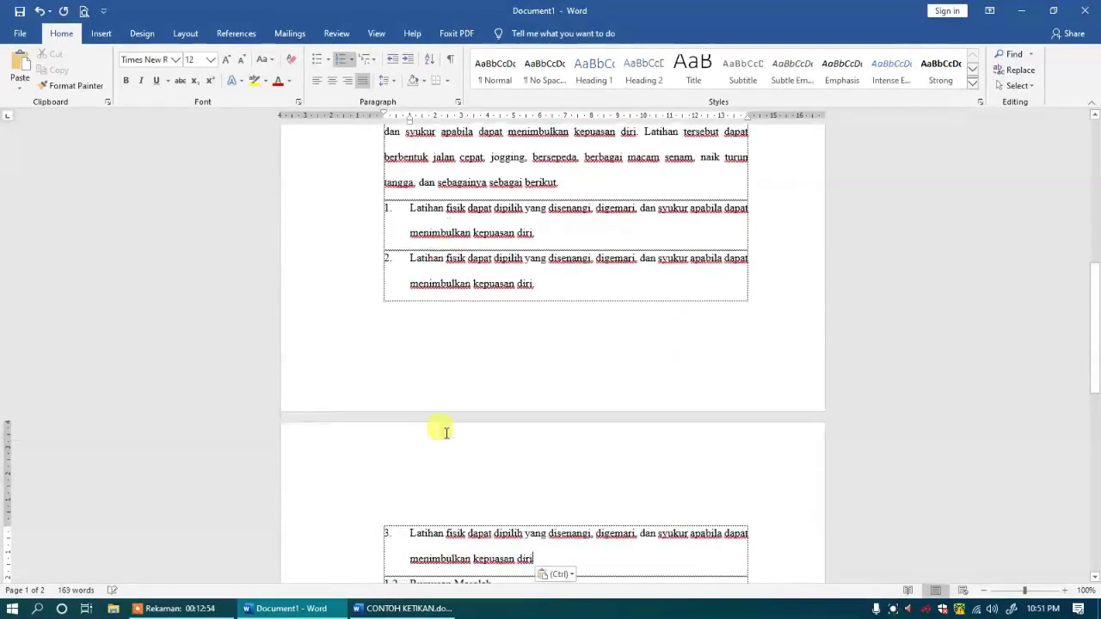
{"action": "scroll", "coordinate": [446, 433], "scroll_direction": "down", "scroll_amount": 2}
{"action": "type", "text": "."}
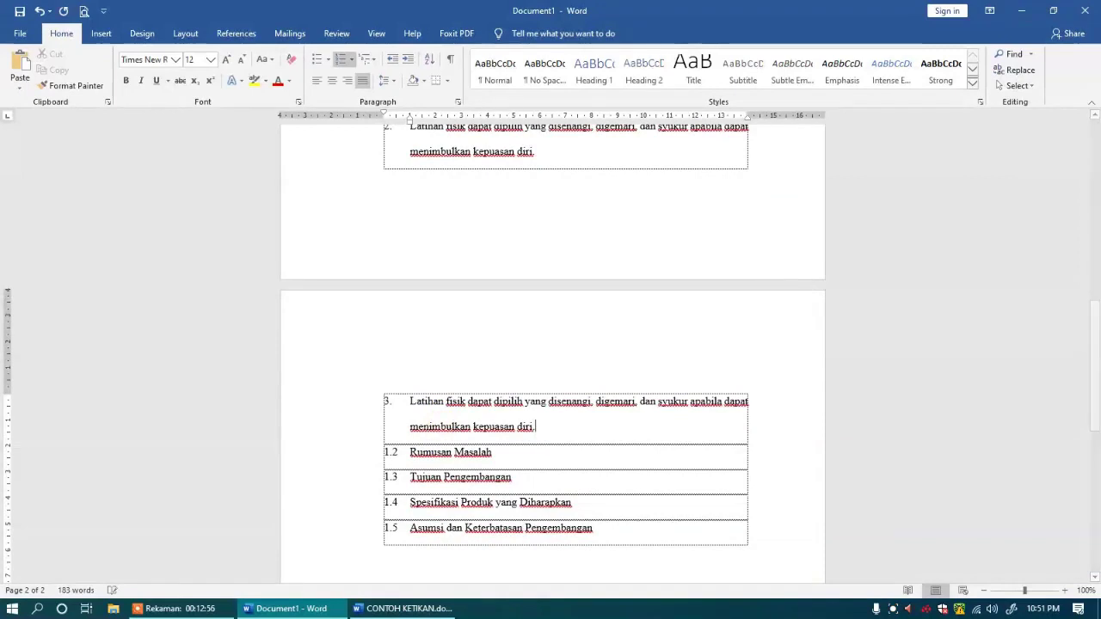
End the list after item 3, leave a blank line and start a "1)" list with its number at the left margin and text at 1 cm
{"action": "key", "text": "Return"}
{"action": "key", "text": "Return"}
{"action": "key", "text": "Return"}
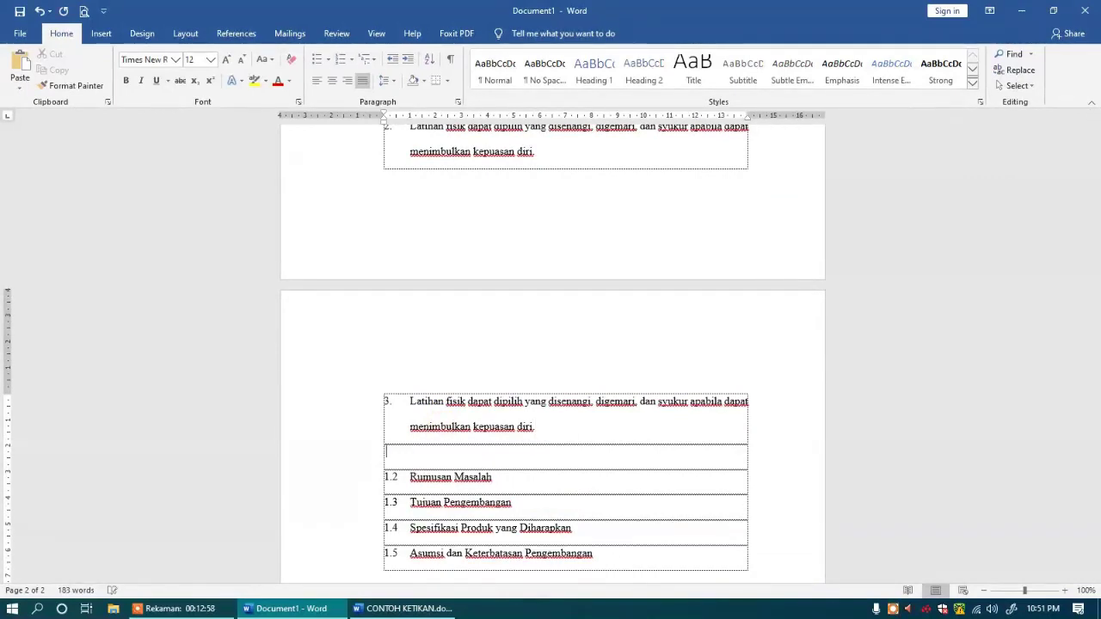
{"action": "scroll", "coordinate": [487, 356], "scroll_direction": "up", "scroll_amount": 3}
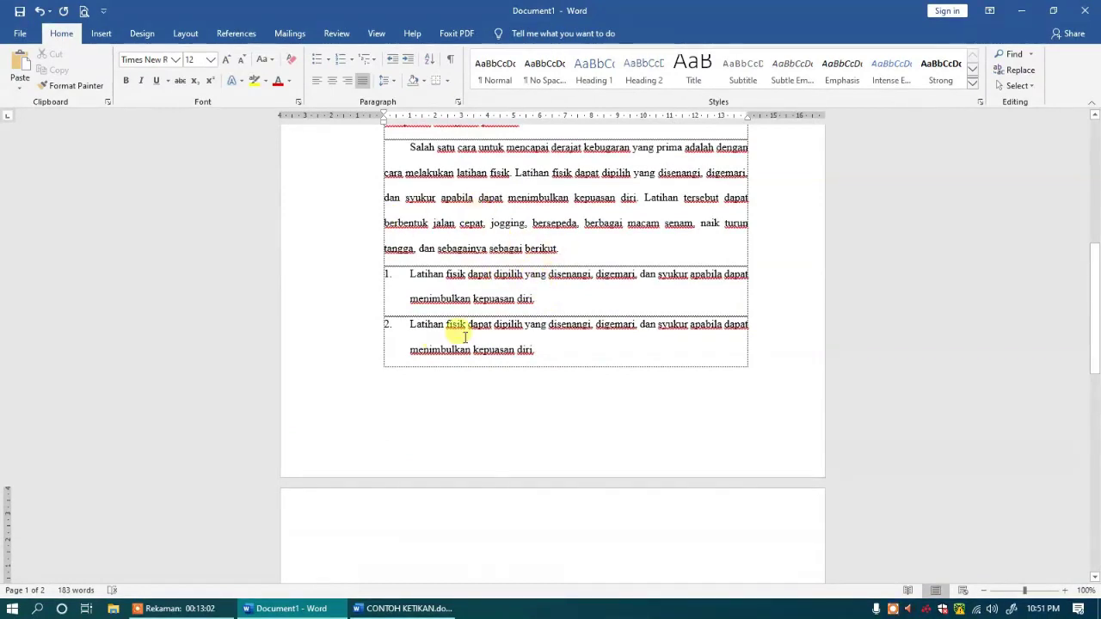
{"action": "scroll", "coordinate": [440, 303], "scroll_direction": "down", "scroll_amount": 6}
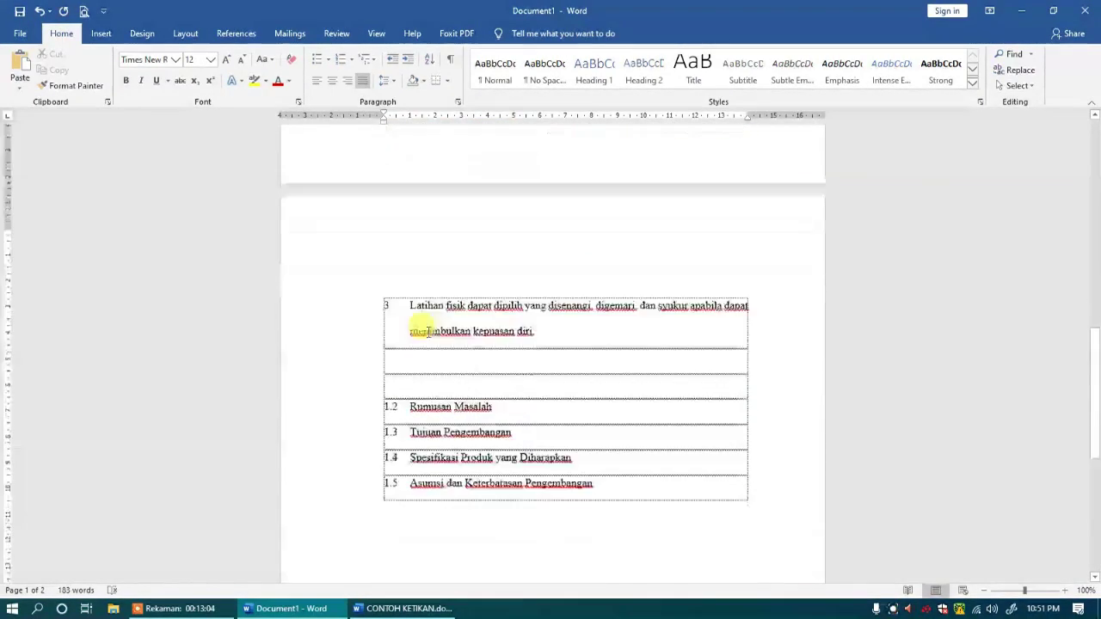
{"action": "left_click", "coordinate": [424, 314]}
{"action": "type", "text": "1"}
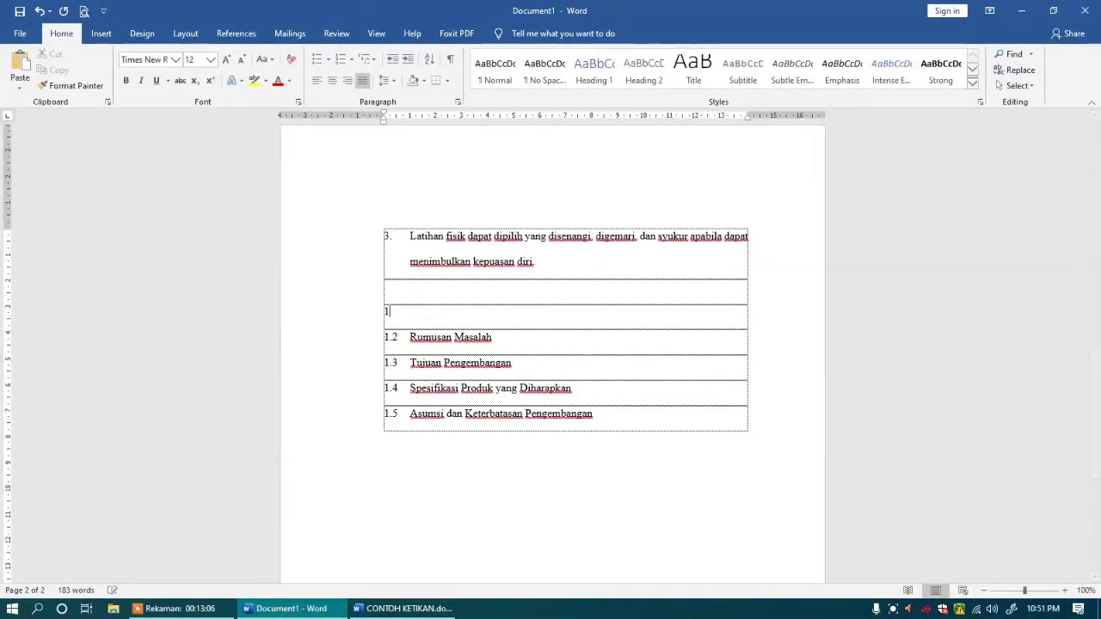
{"action": "type", "text": ")"}
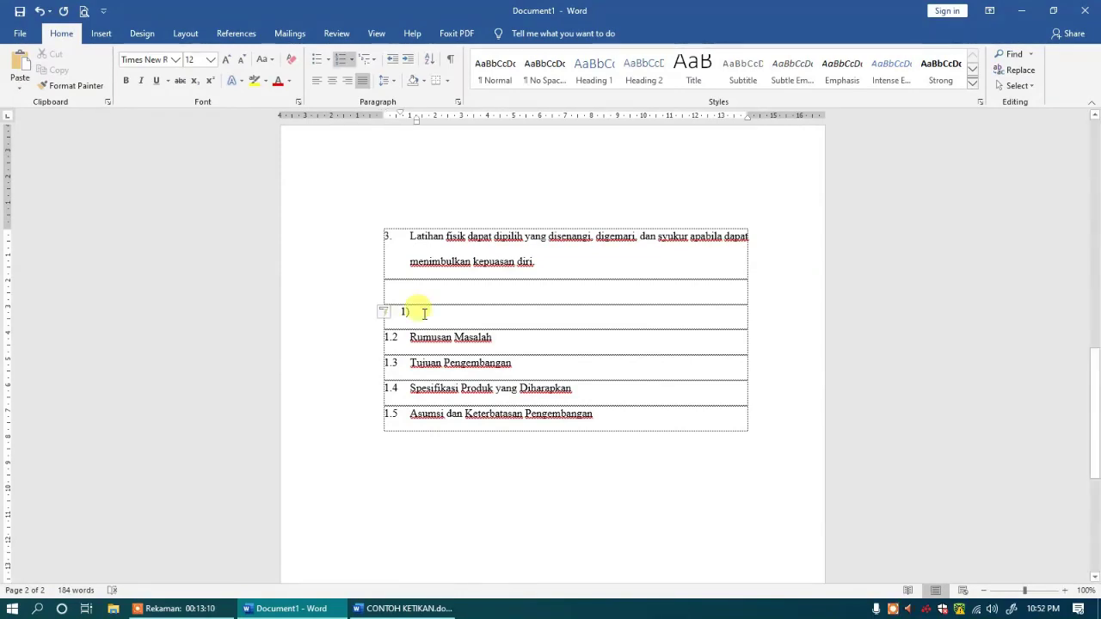
{"action": "left_click_drag", "start_coordinate": [415, 123], "coordinate": [385, 117]}
Copy the sentence of list item 3 into the new item 1)
{"action": "left_click_drag", "start_coordinate": [400, 250], "coordinate": [523, 270]}
{"action": "key", "text": "ctrl+c"}
{"action": "left_click", "coordinate": [455, 313]}
{"action": "key", "text": "ctrl+v"}
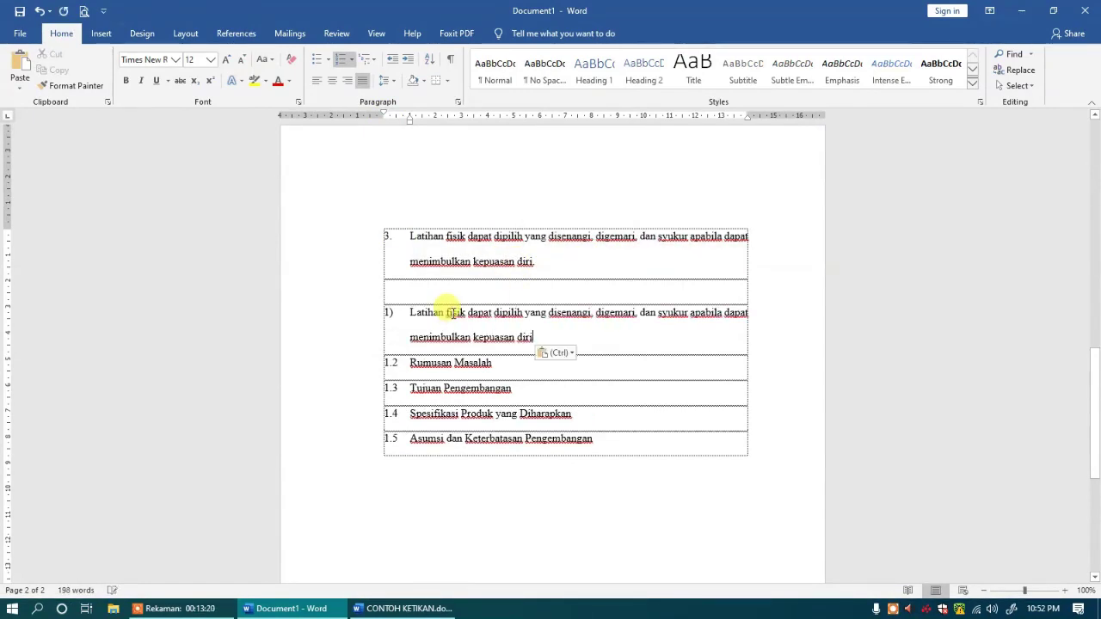
Add items 2) and 3) with the same sentence, closing every item of the list with a full stop
{"action": "key", "text": "Return"}
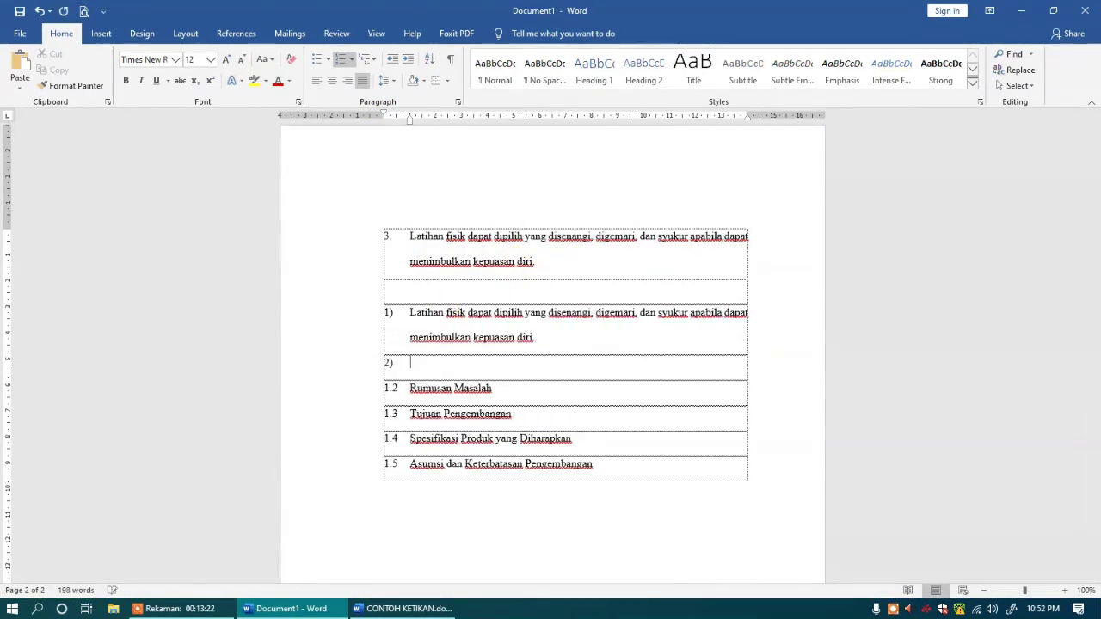
{"action": "key", "text": "ctrl+v"}
{"action": "key", "text": "Return"}
{"action": "key", "text": "ctrl+v"}
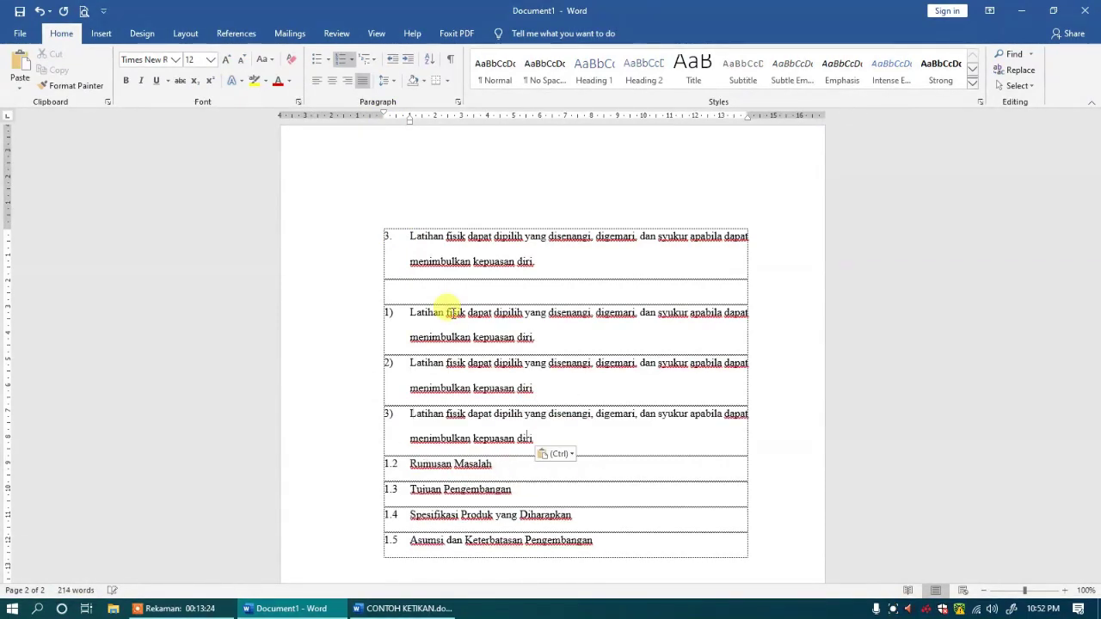
{"action": "type", "text": "."}
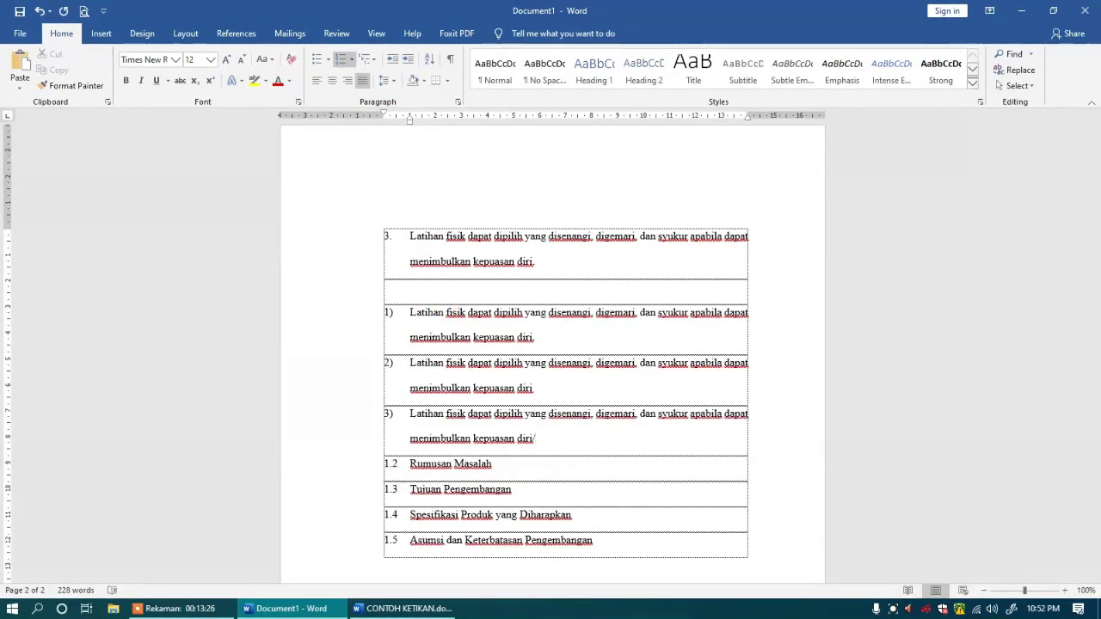
{"action": "left_click", "coordinate": [558, 391]}
{"action": "type", "text": "."}
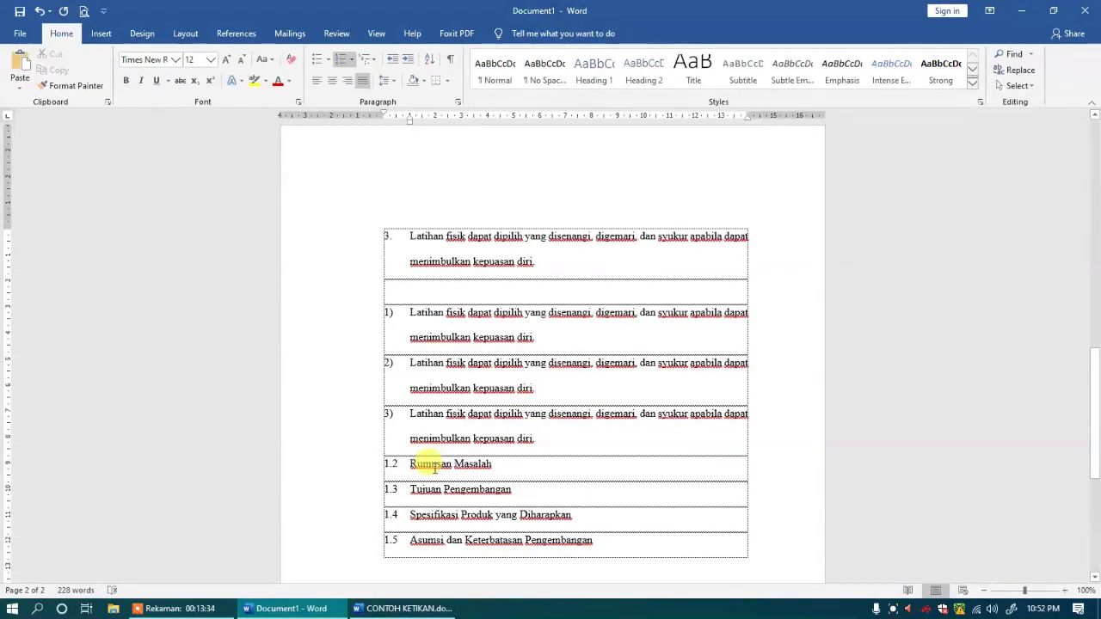
End the list after item 3) and leave two unnumbered blank lines above the subheading "Rumusan Masalah"
{"action": "left_click_drag", "start_coordinate": [394, 310], "coordinate": [398, 431]}
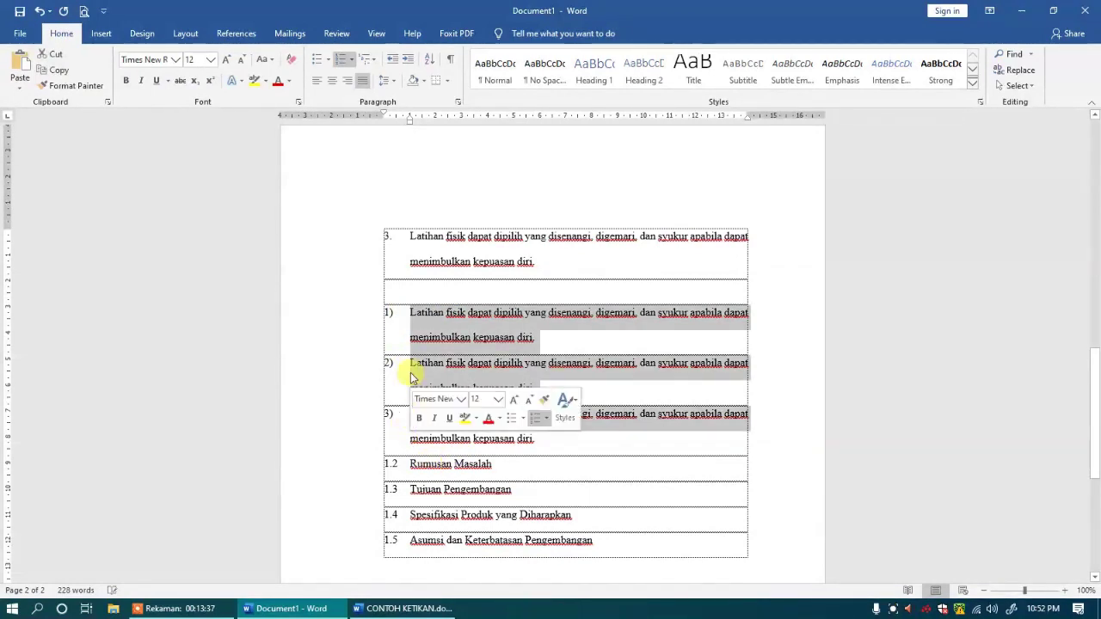
{"action": "left_click", "coordinate": [546, 445]}
{"action": "key", "text": "Return"}
{"action": "key", "text": "BackSpace"}
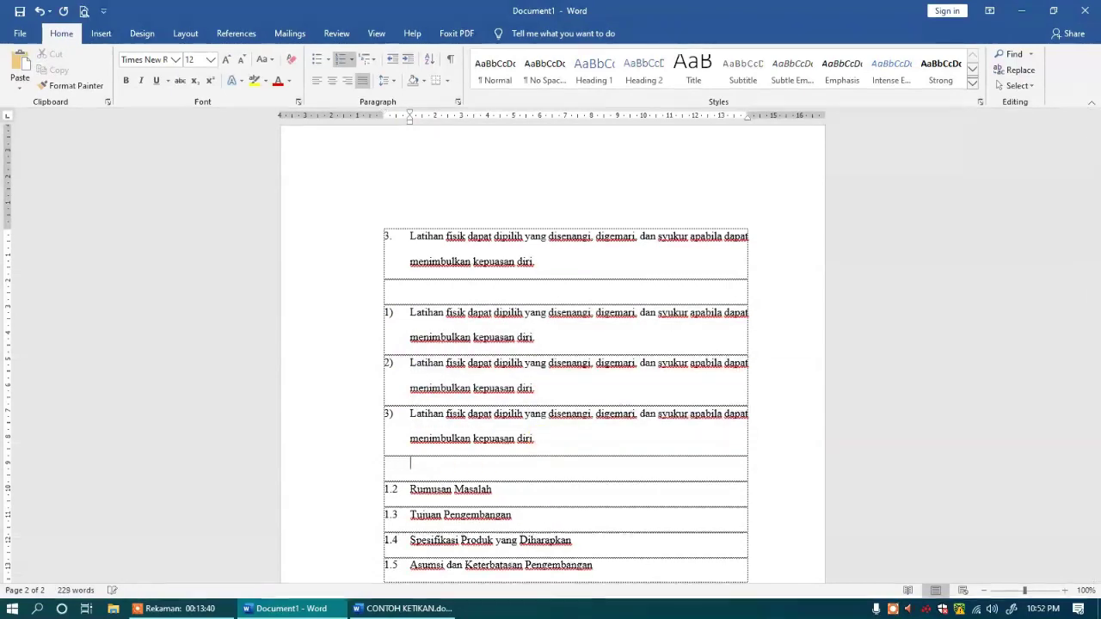
{"action": "key", "text": "Return"}
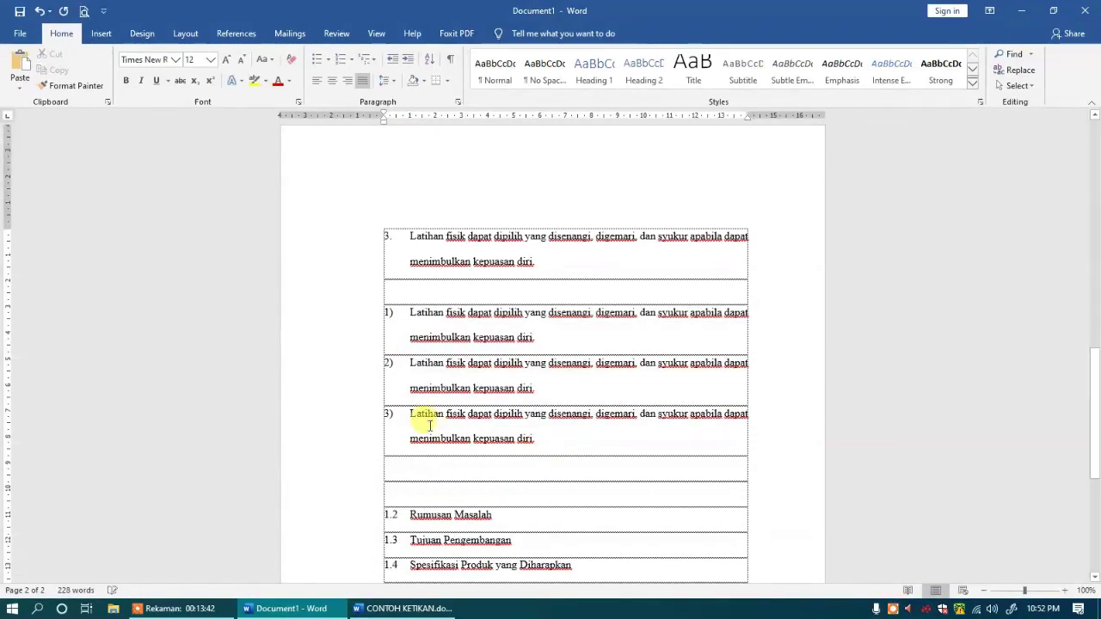
Enter the third-level number 1.1.1 on the blank line directly above the subheading "Rumusan Masalah", checking it against subheading 1.1
{"action": "scroll", "coordinate": [421, 413], "scroll_direction": "up", "scroll_amount": 10}
{"action": "scroll", "coordinate": [429, 425], "scroll_direction": "up", "scroll_amount": 3}
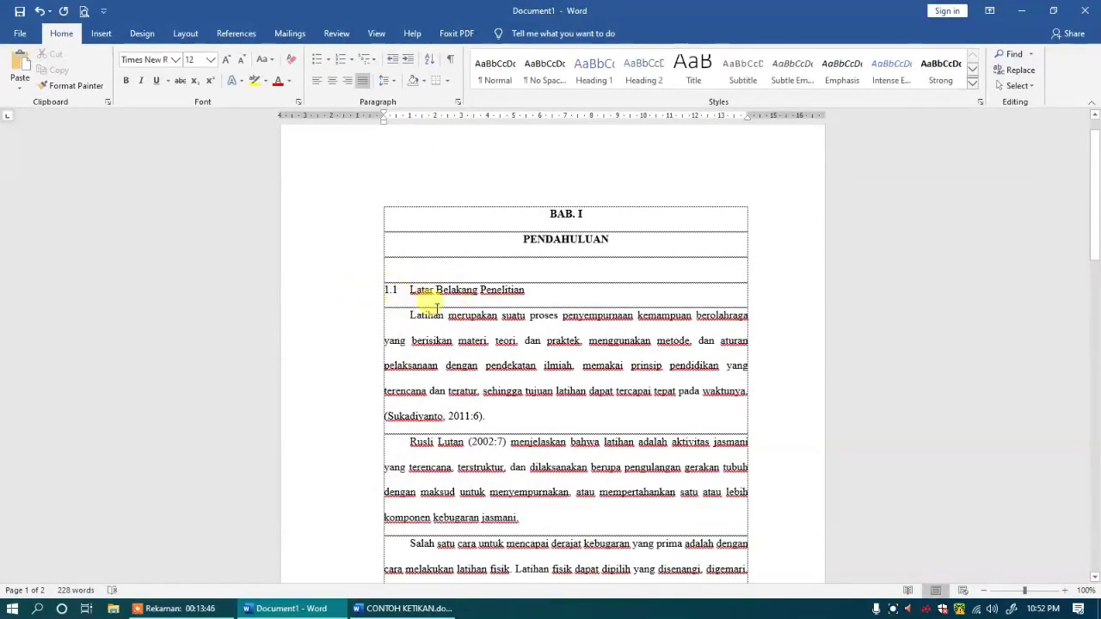
{"action": "scroll", "coordinate": [406, 307], "scroll_direction": "down", "scroll_amount": 13}
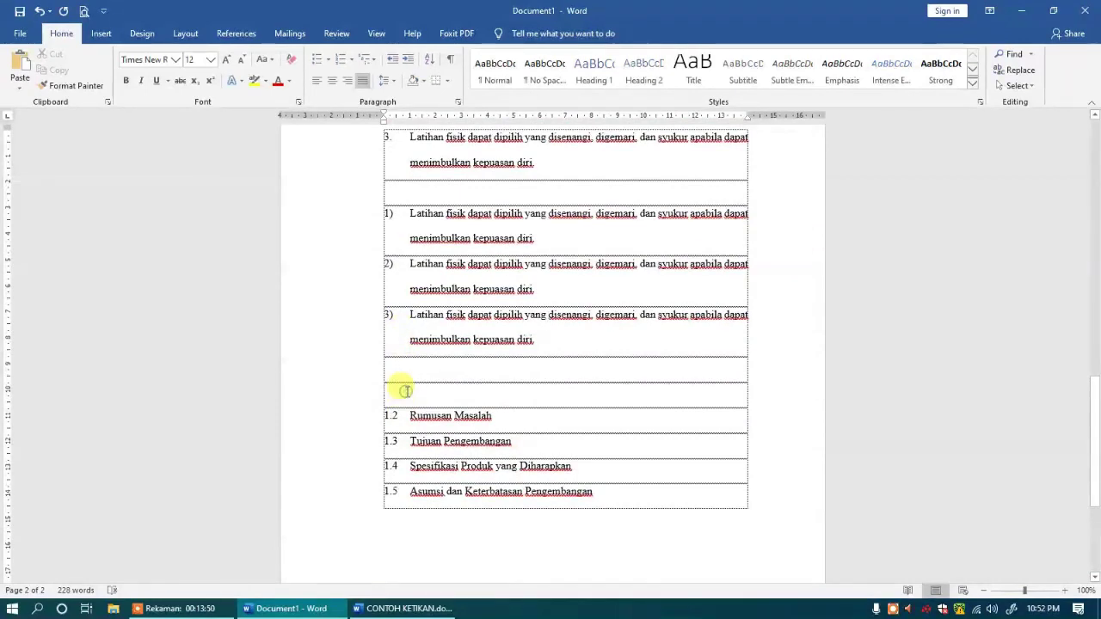
{"action": "left_click", "coordinate": [407, 392]}
{"action": "type", "text": "1.1"}
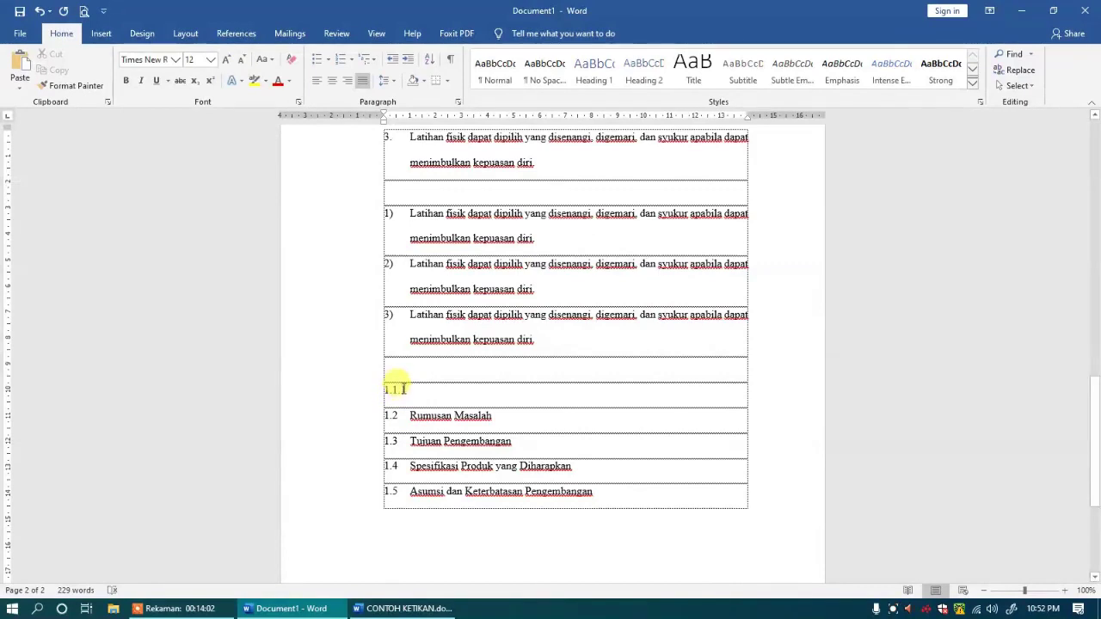
{"action": "scroll", "coordinate": [396, 386], "scroll_direction": "up", "scroll_amount": 10}
{"action": "scroll", "coordinate": [399, 387], "scroll_direction": "up", "scroll_amount": 2}
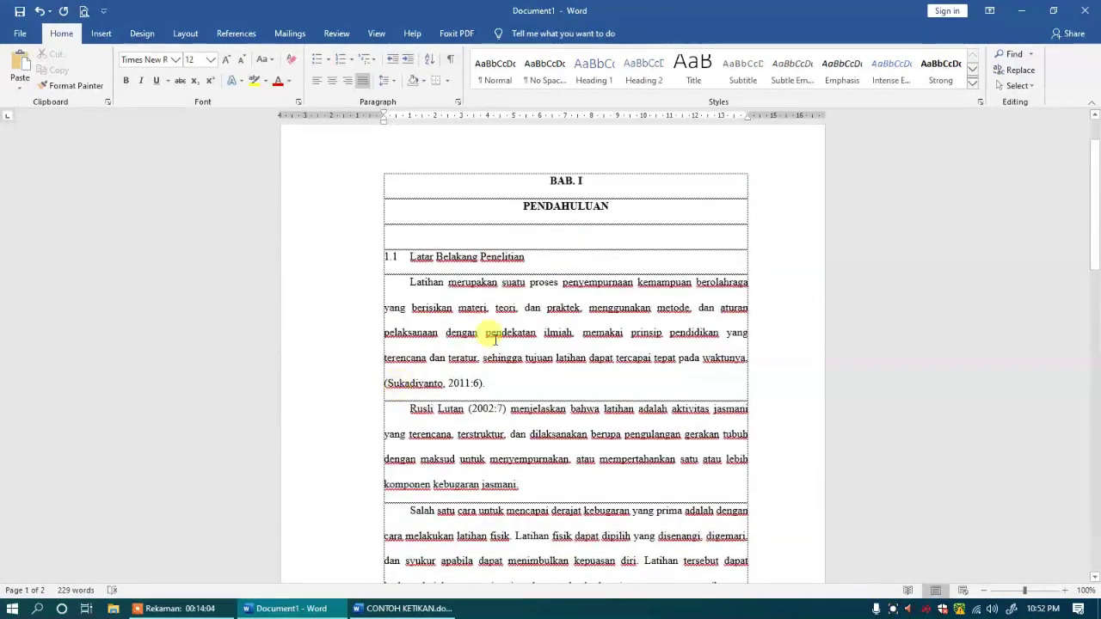
{"action": "scroll", "coordinate": [418, 310], "scroll_direction": "down", "scroll_amount": 10}
{"action": "scroll", "coordinate": [402, 403], "scroll_direction": "down", "scroll_amount": 8}
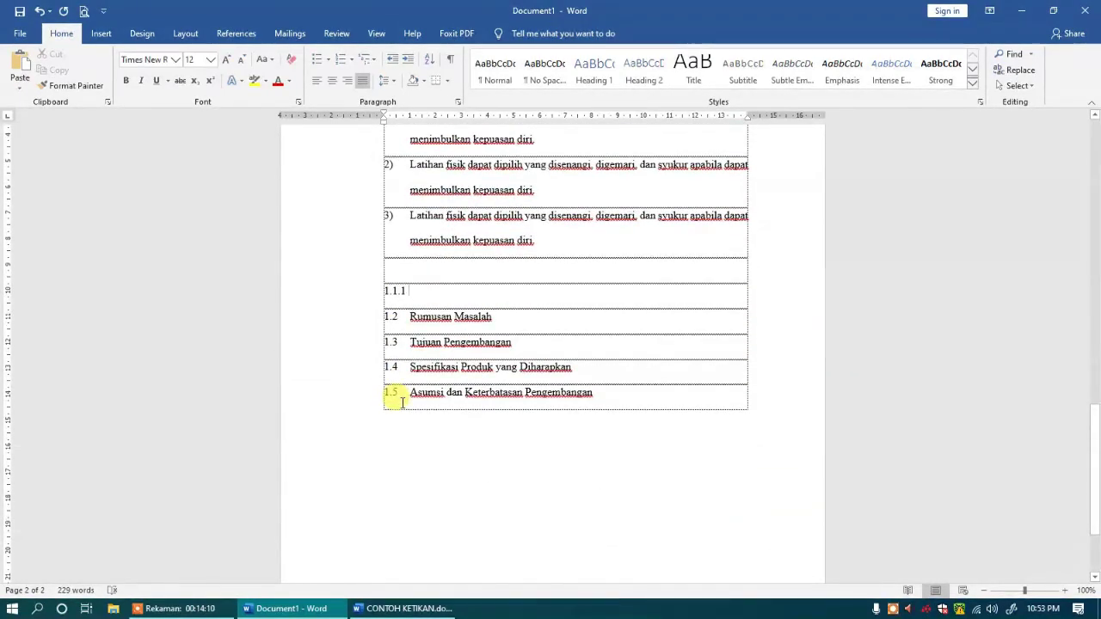
Title the third-level heading 1.1.1 "Referensi Data" and start the next automatically numbered heading below it
{"action": "type", "text": "R"}
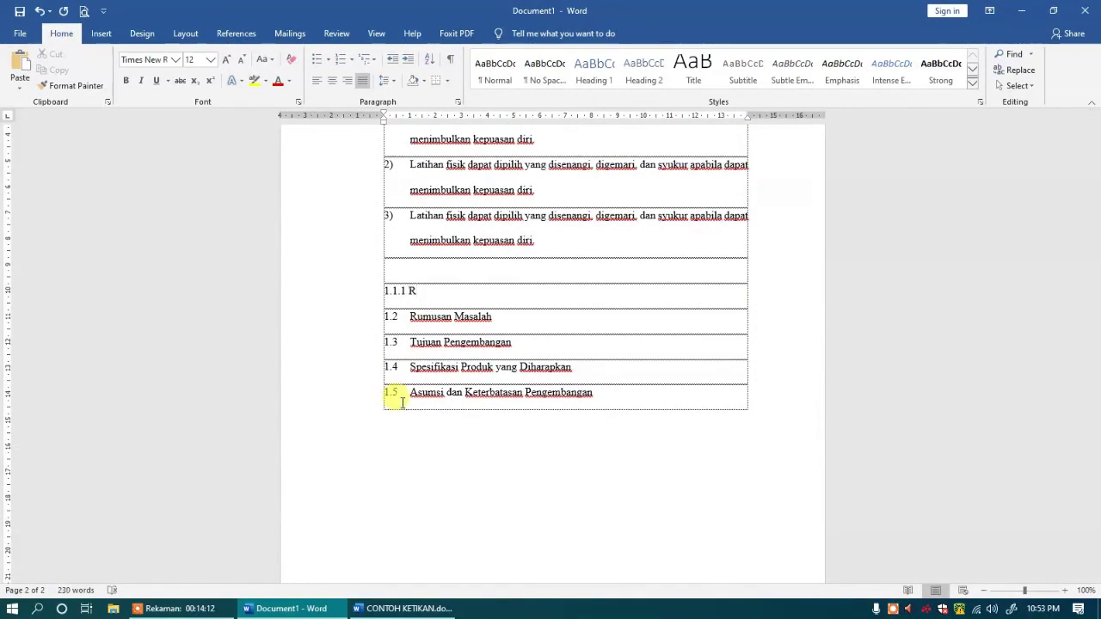
{"action": "type", "text": "eferens"}
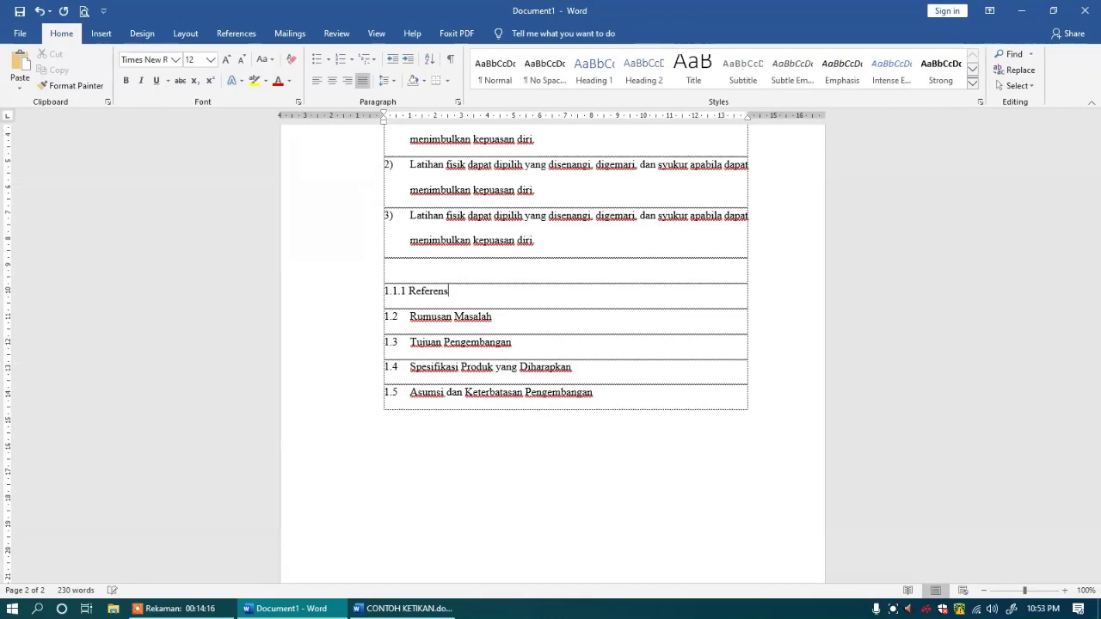
{"action": "type", "text": "i D"}
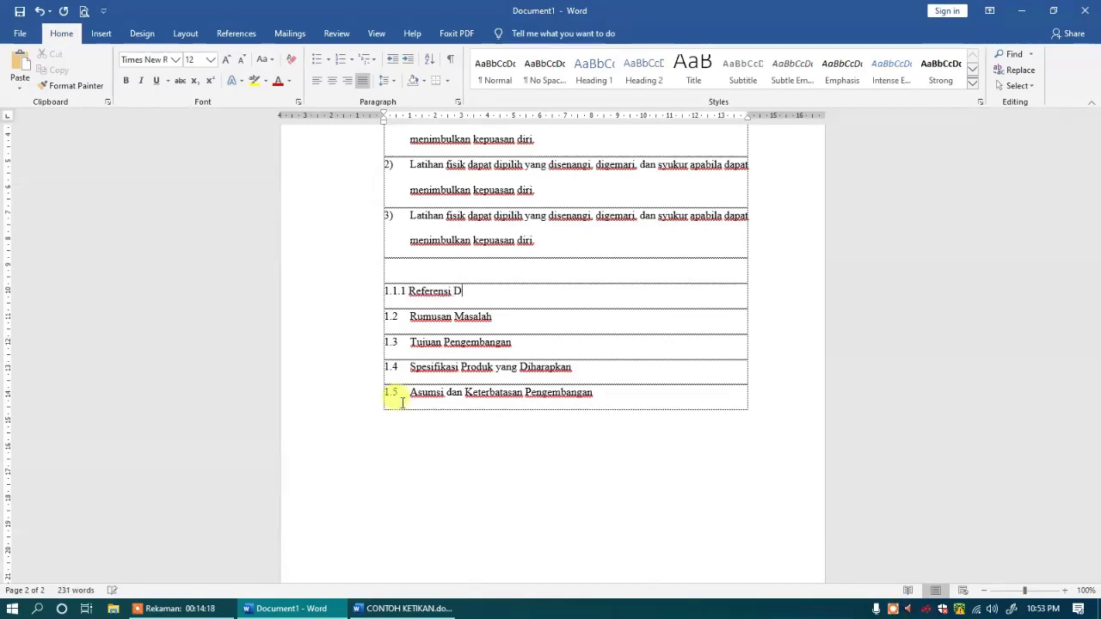
{"action": "type", "text": "ata"}
{"action": "key", "text": "Return"}
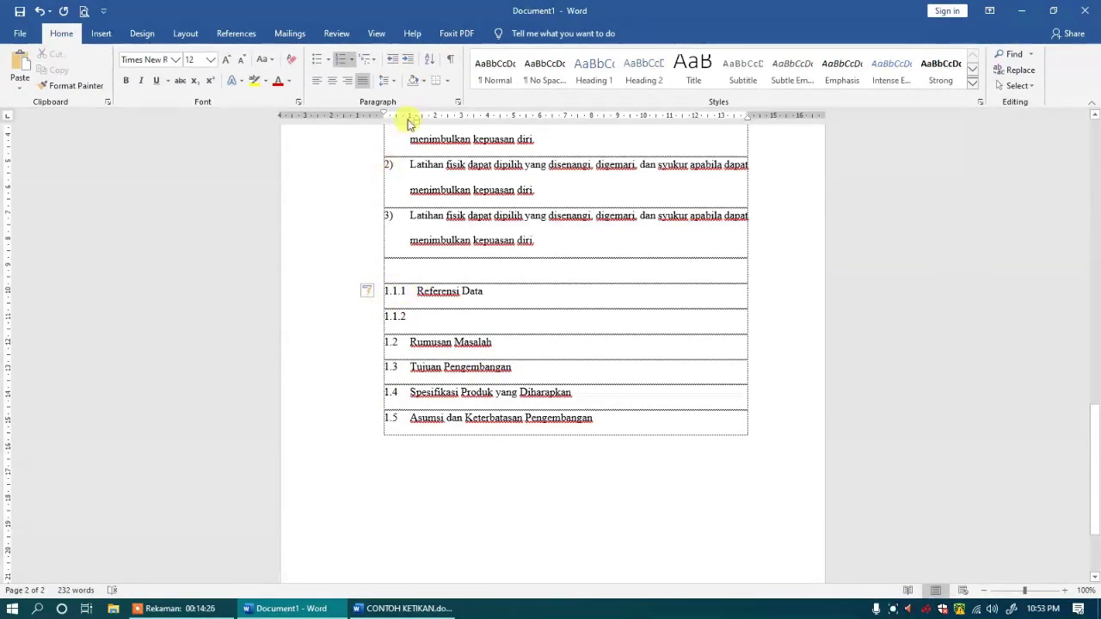
{"action": "left_click", "coordinate": [404, 315]}
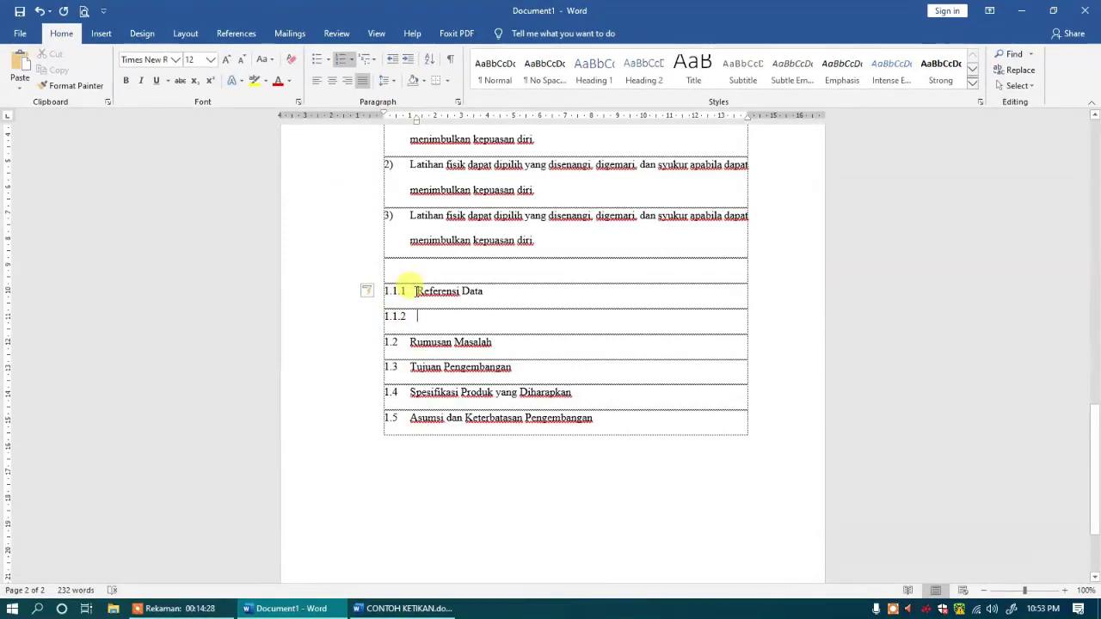
Reduce the hanging indent of headings 1.1.1 and 1.1.2 to the ruler's 1 mark, aligned with the title text of subheading 1.2
{"action": "left_click_drag", "start_coordinate": [416, 291], "coordinate": [433, 320]}
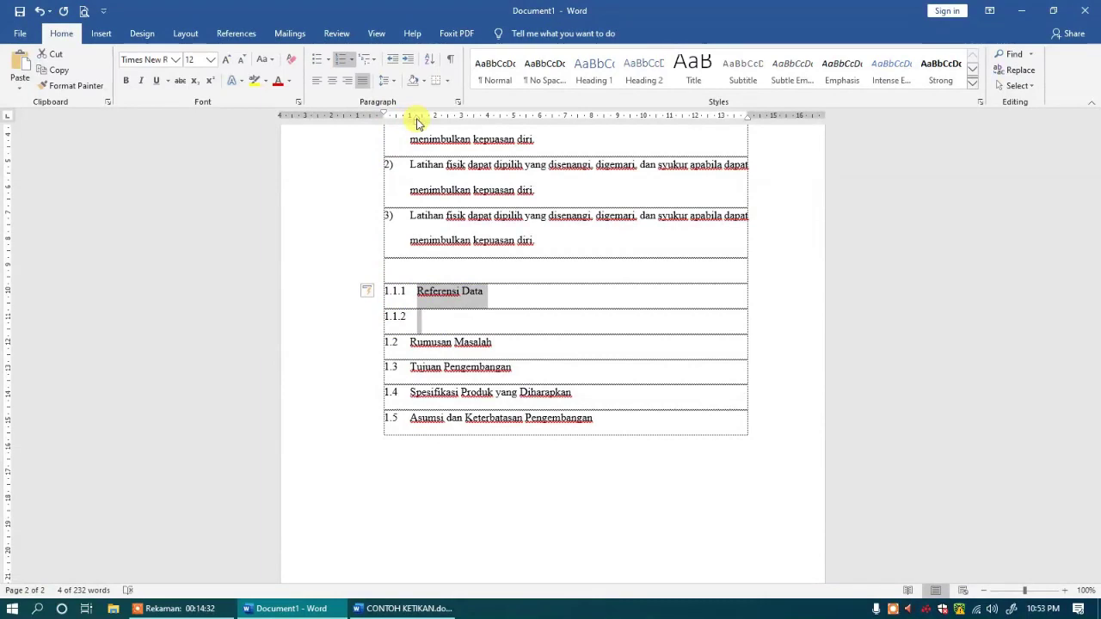
{"action": "left_click_drag", "start_coordinate": [418, 125], "coordinate": [414, 123]}
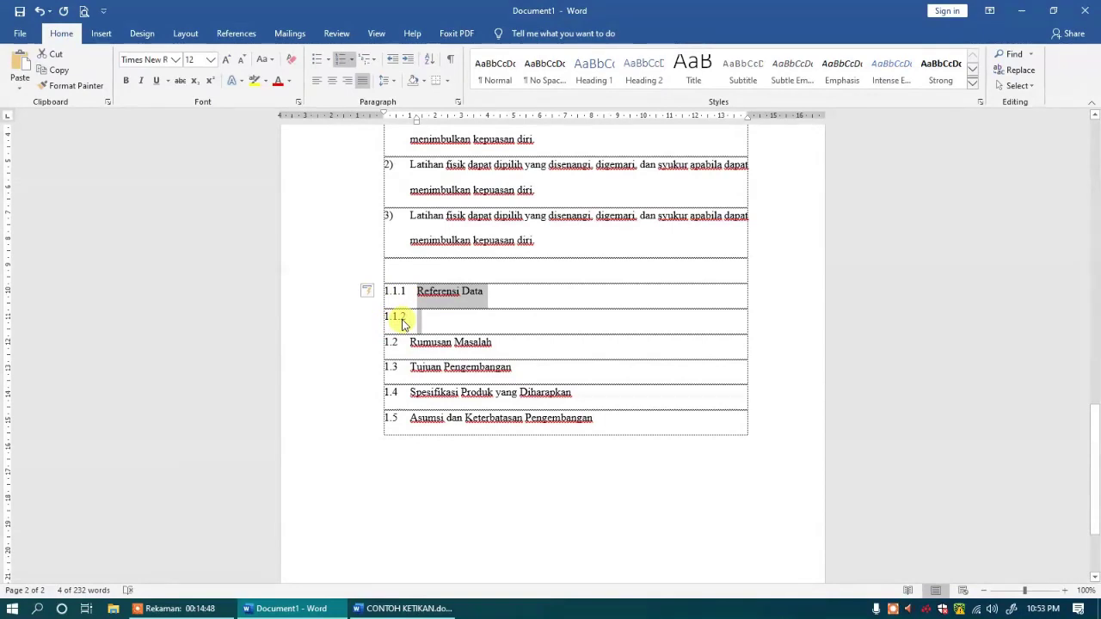
{"action": "left_click_drag", "start_coordinate": [416, 120], "coordinate": [416, 123]}
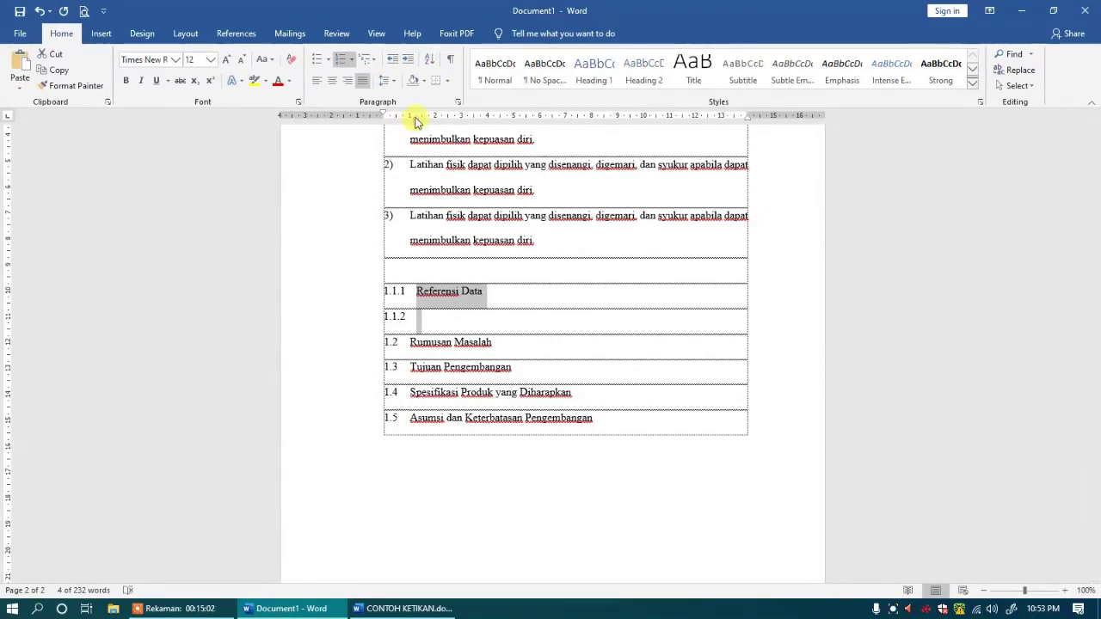
{"action": "left_click_drag", "start_coordinate": [415, 121], "coordinate": [410, 117]}
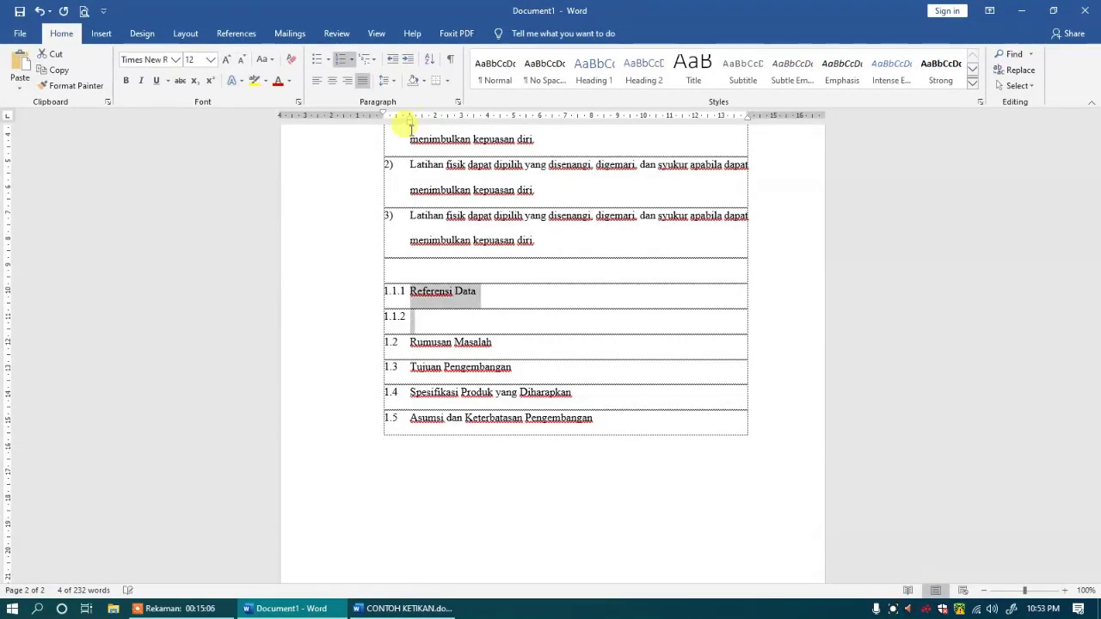
Title the third-level heading 1.1.2 "Referensi Lokasi"
{"action": "left_click", "coordinate": [423, 310]}
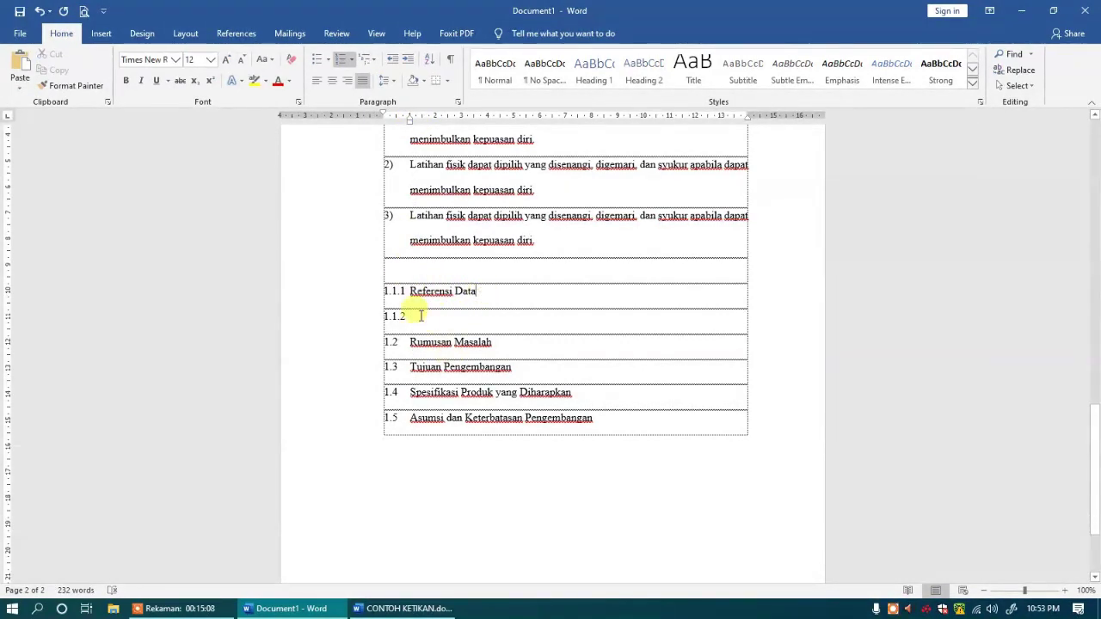
{"action": "type", "text": "Refere"}
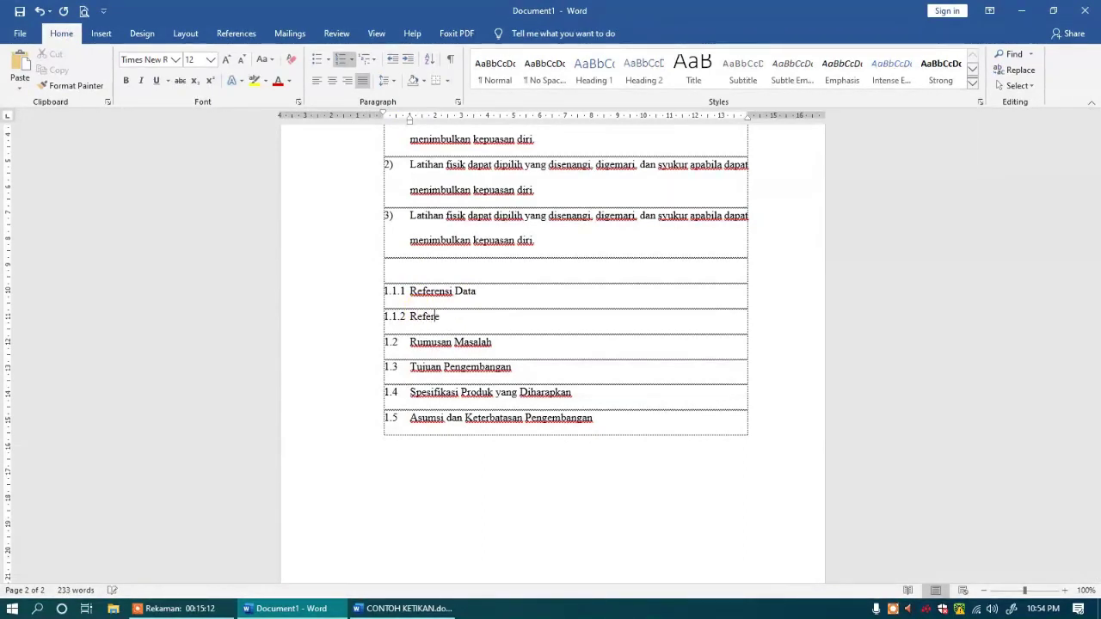
{"action": "type", "text": "nsi Lokasi"}
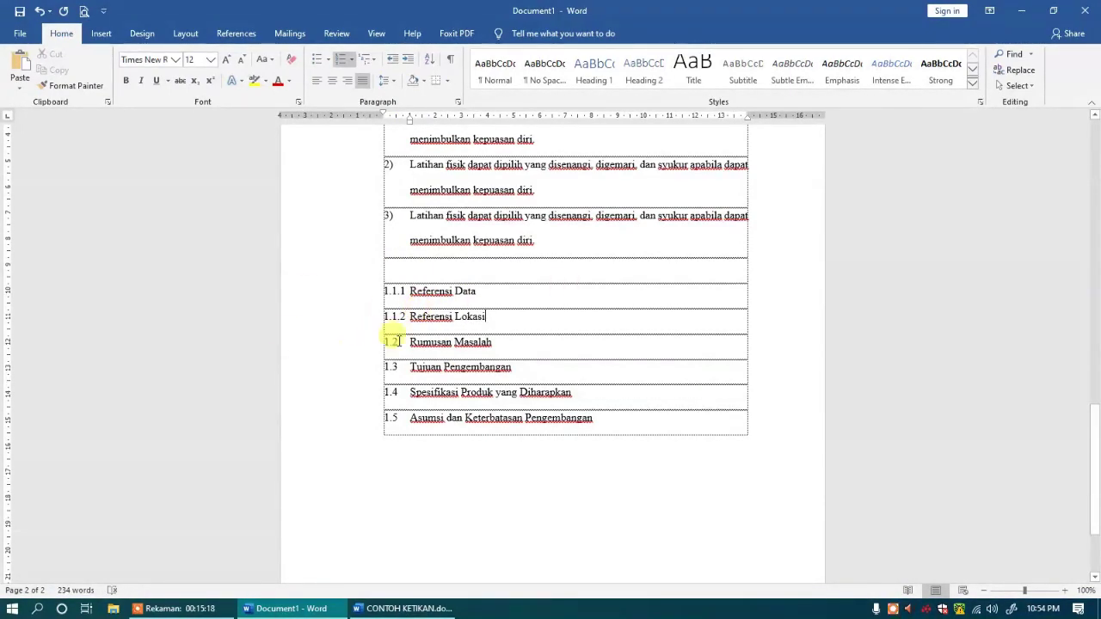
Copy "Salah satu cara ... melakukan latihan fisik" from the body paragraph on page 1 onto a new unnumbered line below heading 1.1.1
{"action": "left_click", "coordinate": [502, 294]}
{"action": "key", "text": "Return"}
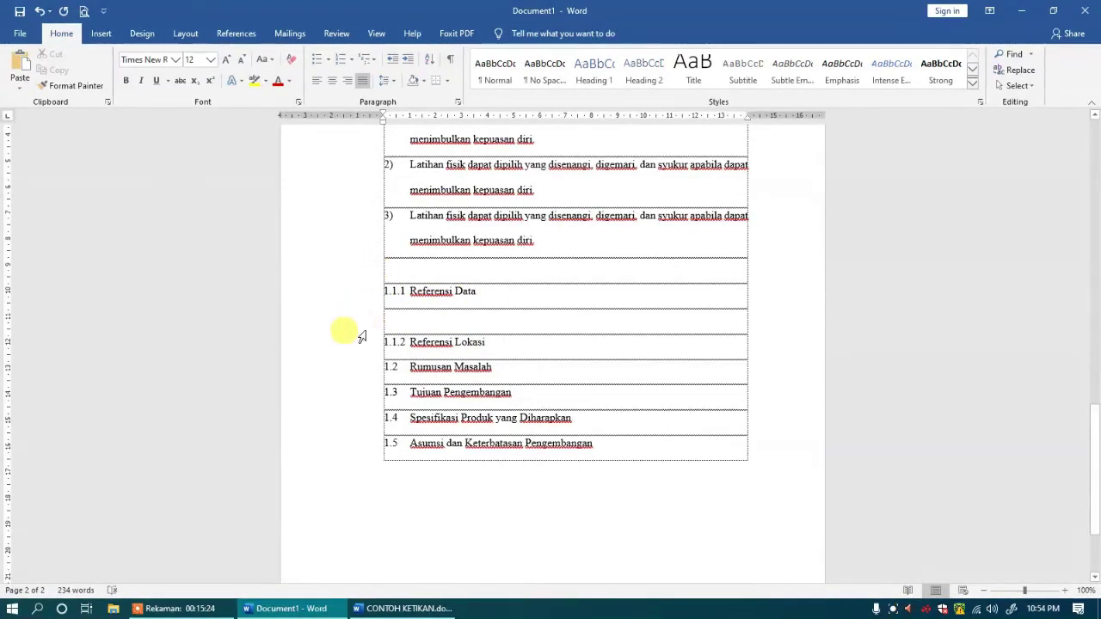
{"action": "scroll", "coordinate": [386, 308], "scroll_direction": "up", "scroll_amount": 10}
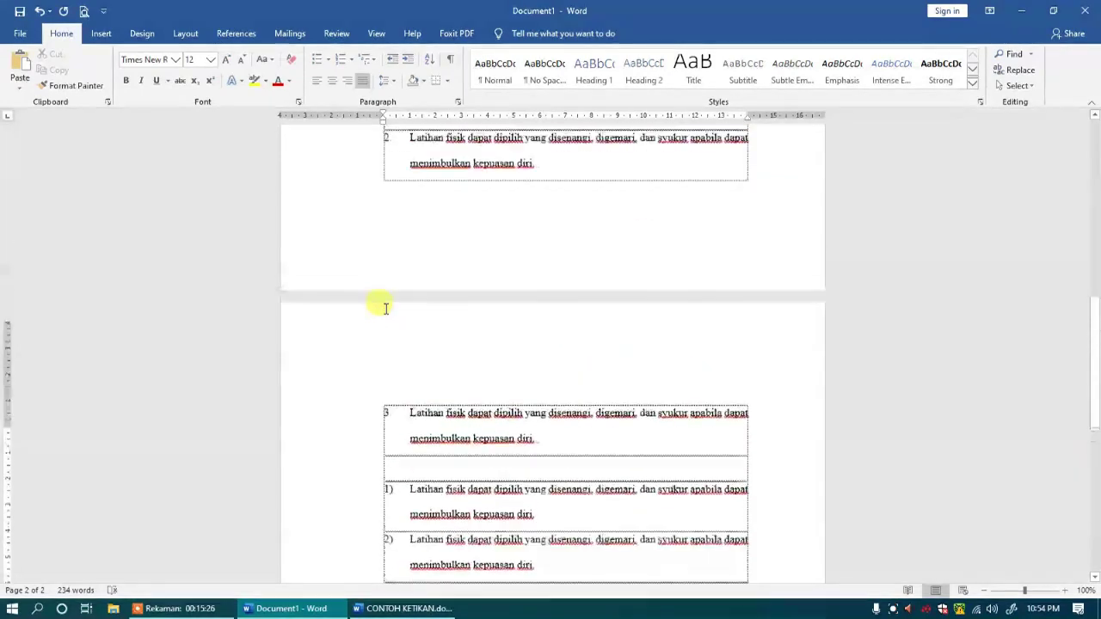
{"action": "left_click_drag", "start_coordinate": [403, 213], "coordinate": [504, 238]}
{"action": "key", "text": "ctrl+c"}
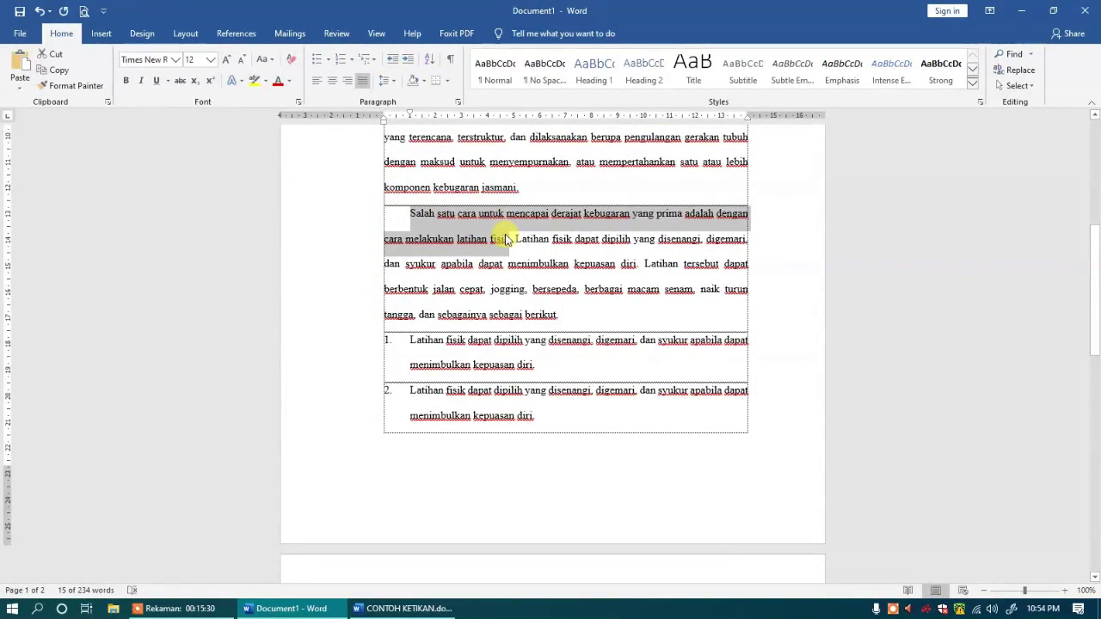
{"action": "mouse_move", "coordinate": [517, 244]}
{"action": "scroll", "coordinate": [504, 239], "scroll_direction": "down", "scroll_amount": 8}
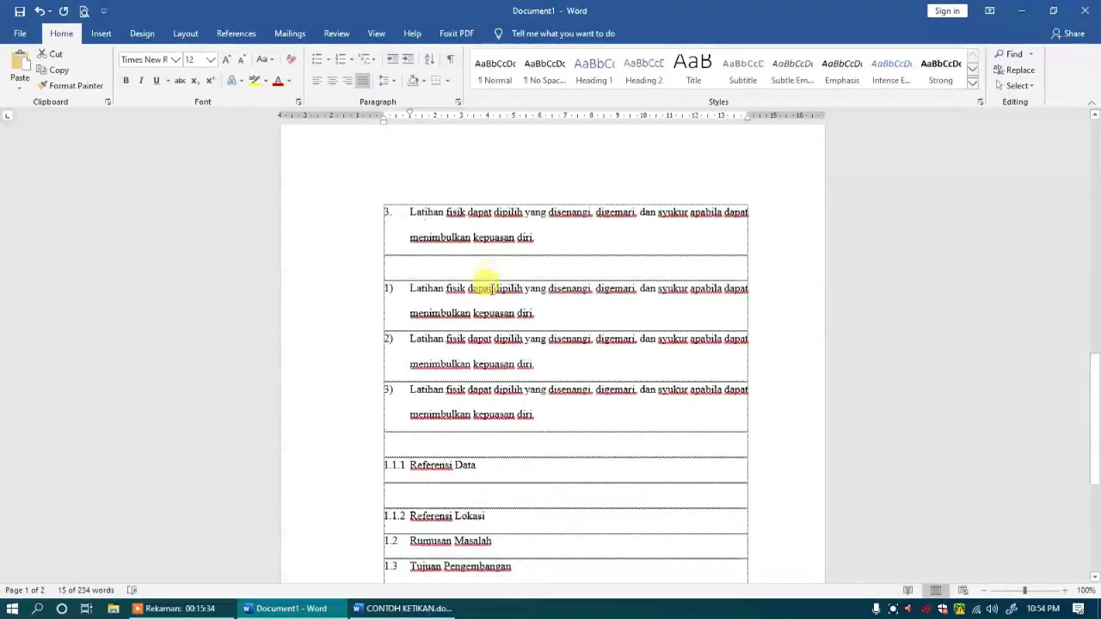
{"action": "left_click", "coordinate": [444, 282]}
{"action": "key", "text": "ctrl+v"}
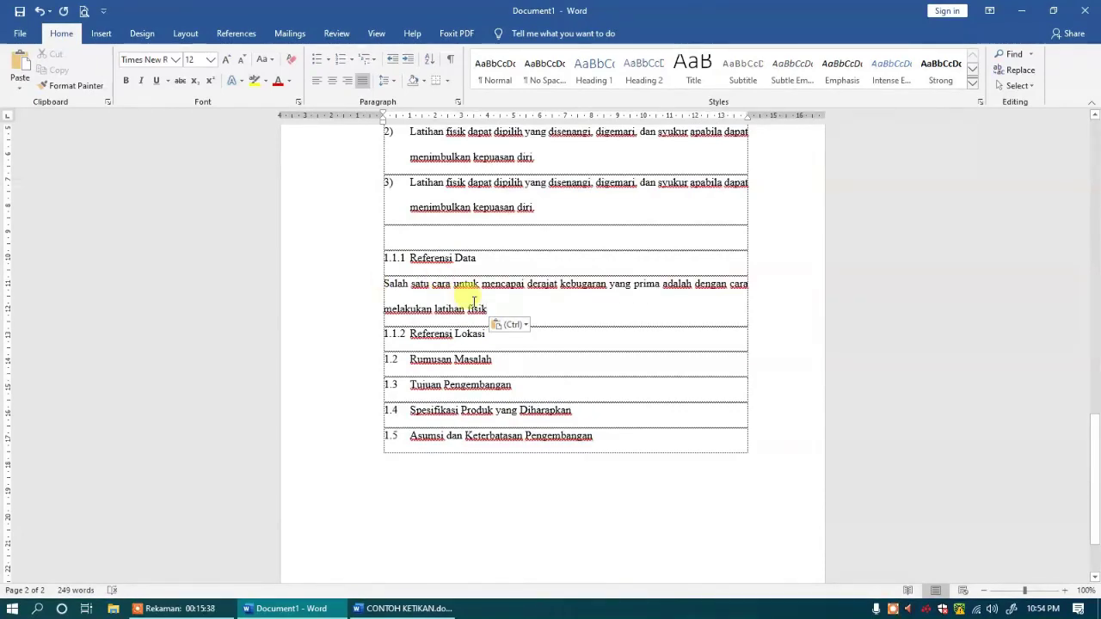
End the paragraph under heading 1.1.1 with a full stop and indent its first line to the ruler's 1 mark
{"action": "left_click", "coordinate": [384, 281]}
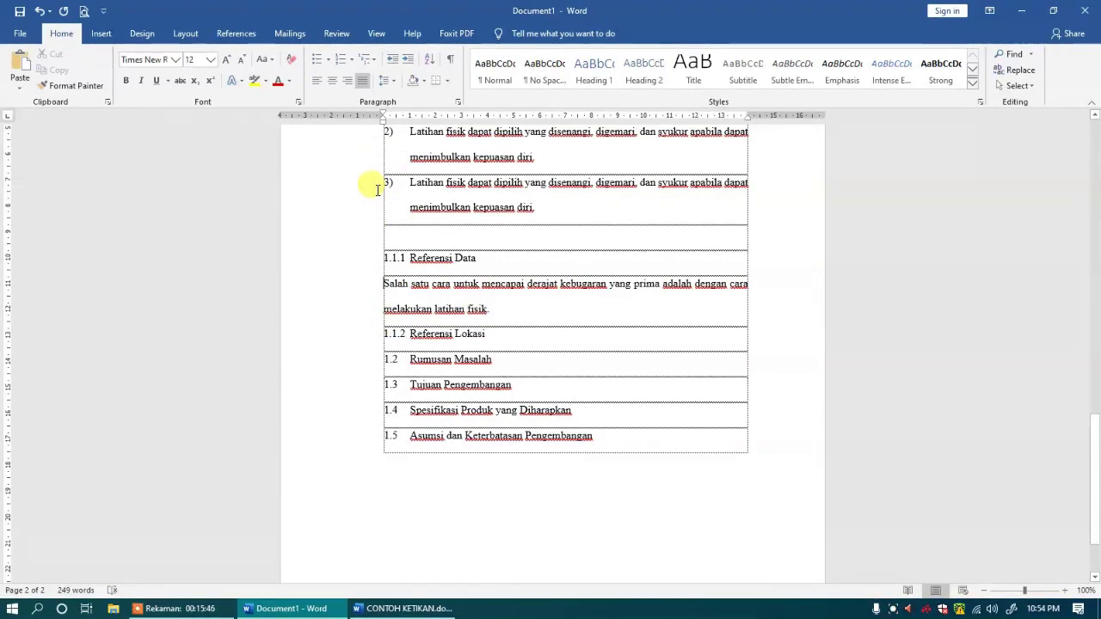
{"action": "key", "text": "Tab"}
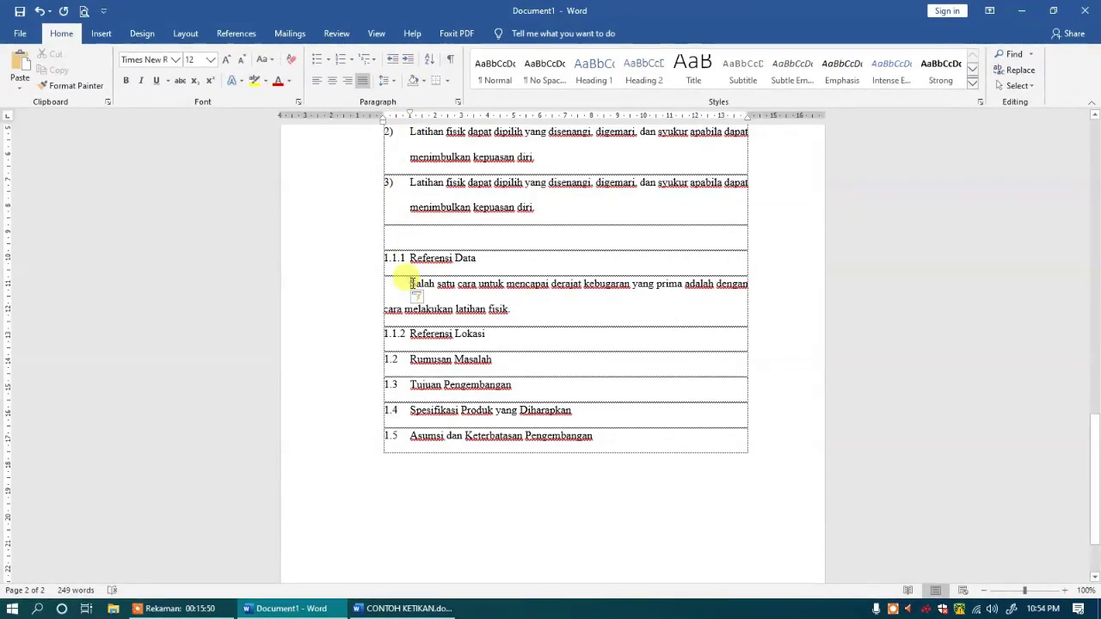
{"action": "left_click_drag", "start_coordinate": [409, 116], "coordinate": [410, 116]}
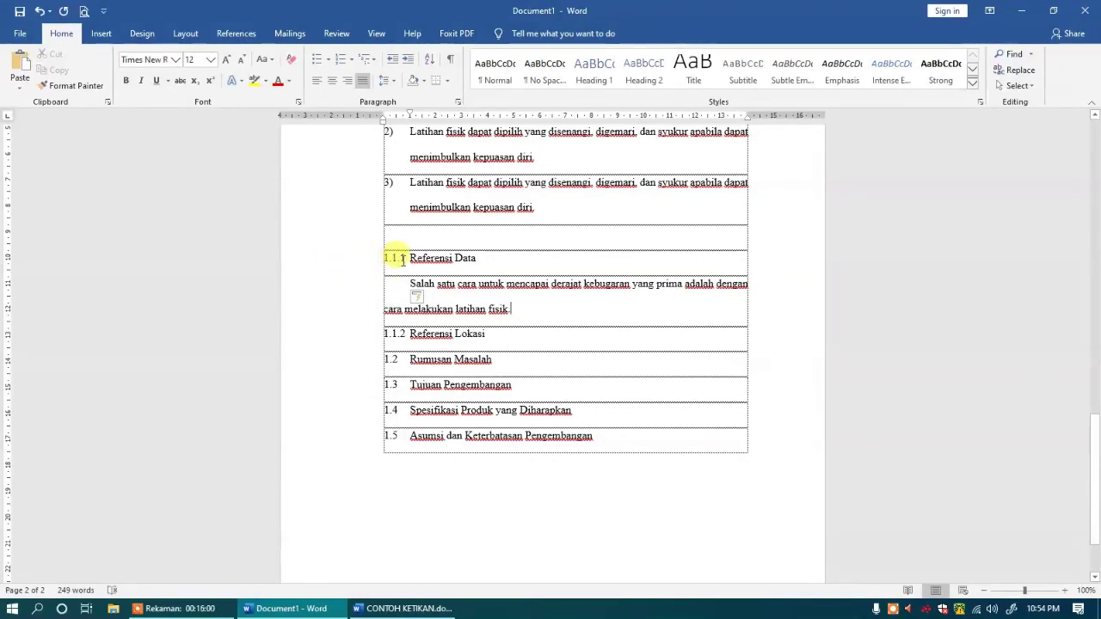
Add the fourth-level heading "1.1.1.1 Referensi Data Primer" on a new line below the paragraph under 1.1.1
{"action": "left_click", "coordinate": [560, 312]}
{"action": "key", "text": "Return"}
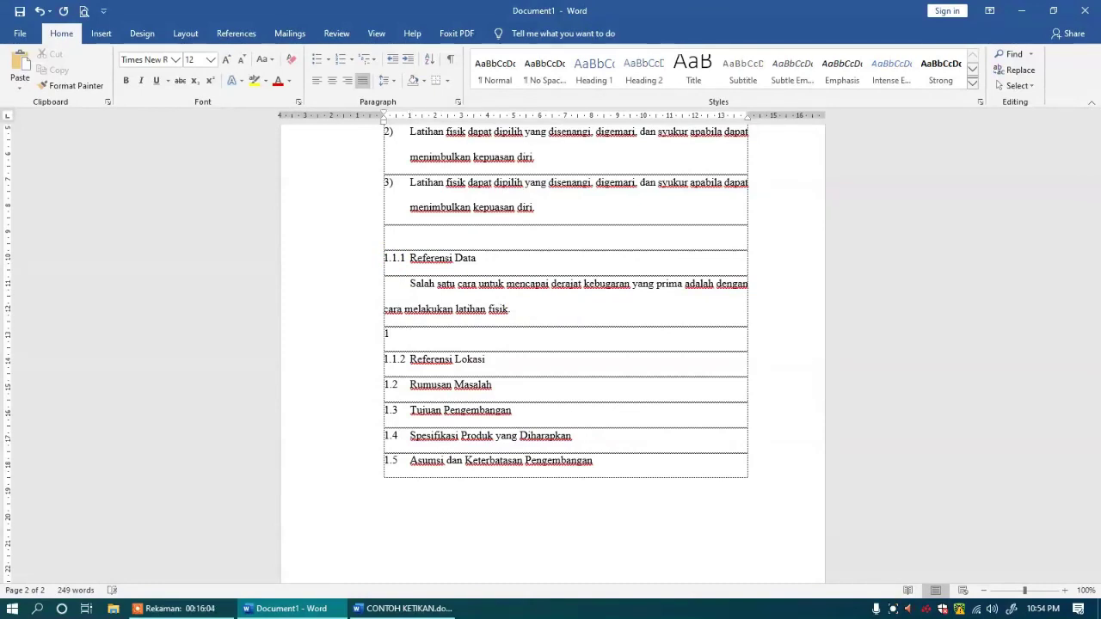
{"action": "type", "text": "1.1.1.1"}
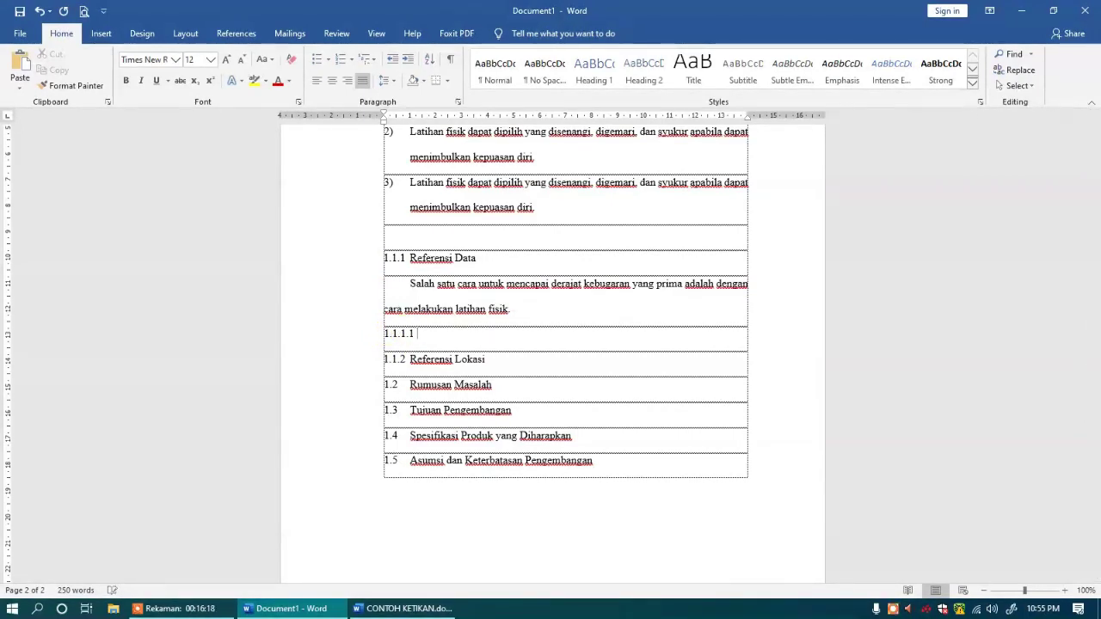
{"action": "type", "text": "Ref"}
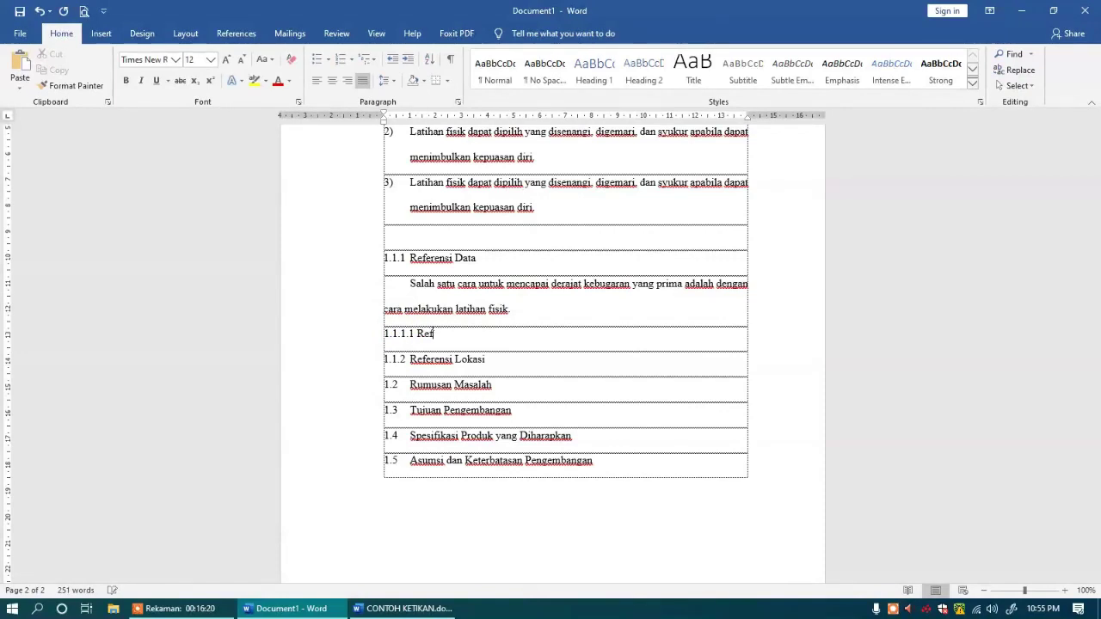
{"action": "type", "text": "erensi Data Primer"}
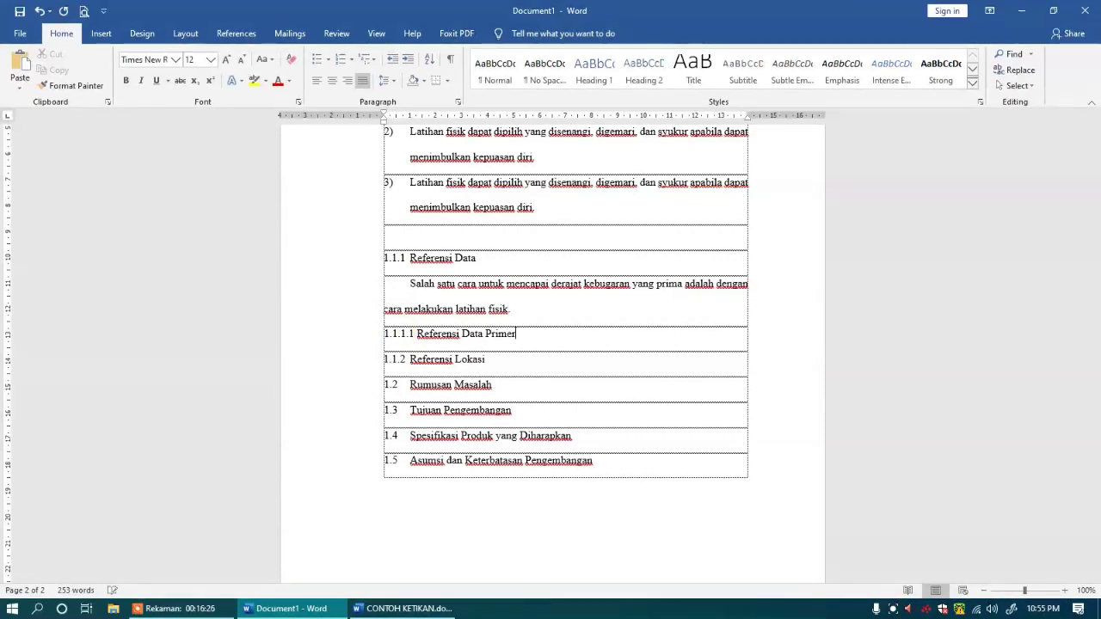
Start the automatically numbered heading 1.1.1.2 below 1.1.1.1 and title it "Referensi Data Sekunder"
{"action": "key", "text": "Return"}
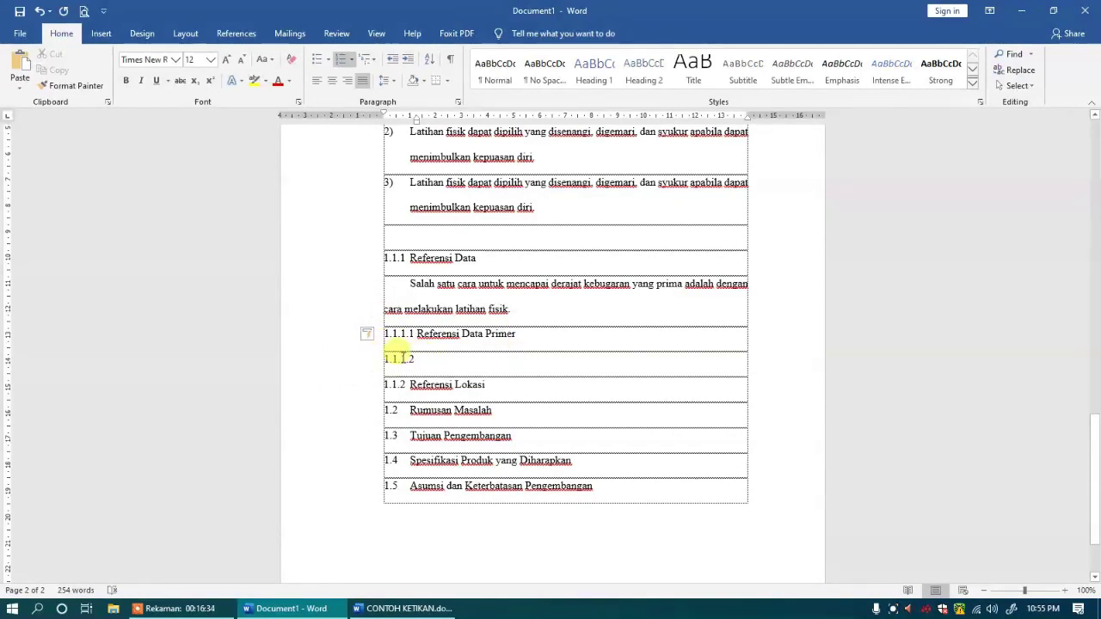
{"action": "type", "text": "Referens"}
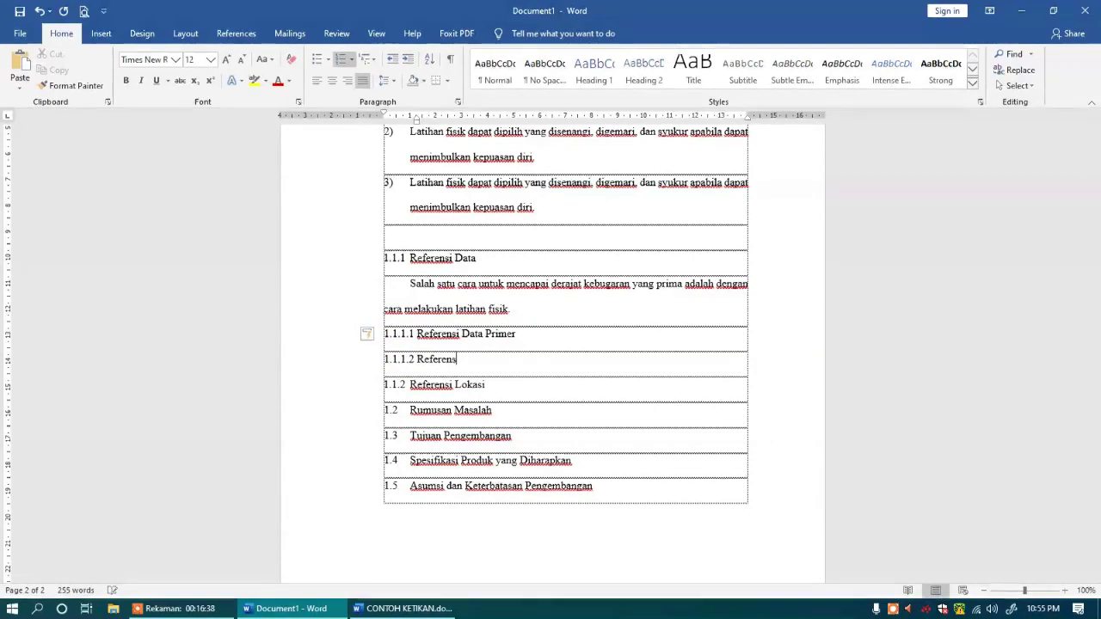
{"action": "type", "text": "i D"}
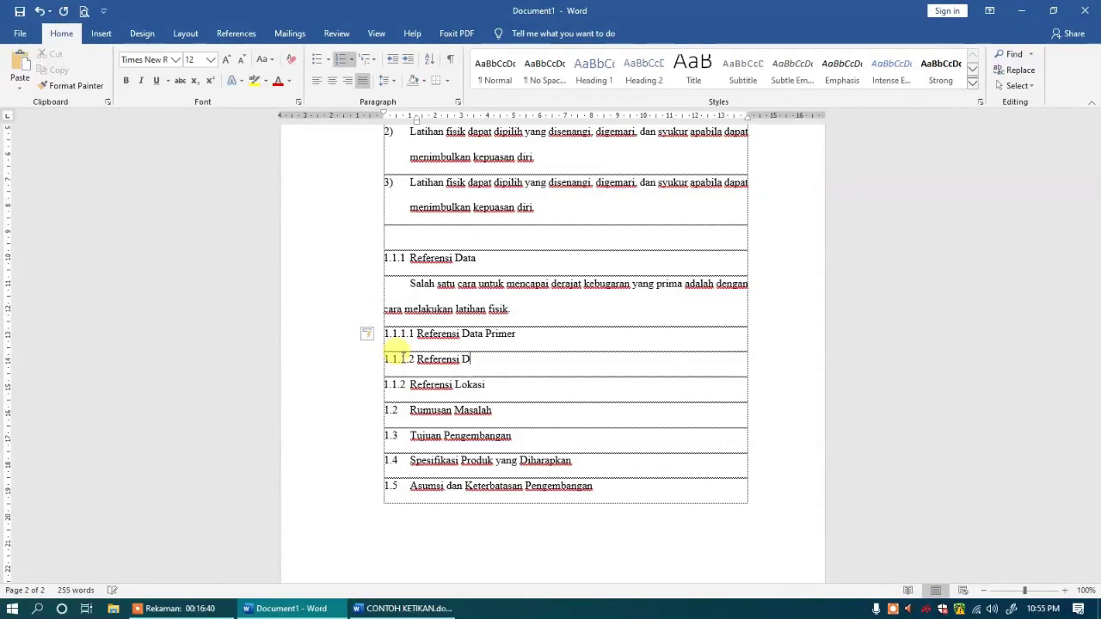
{"action": "type", "text": "ata Sekunder"}
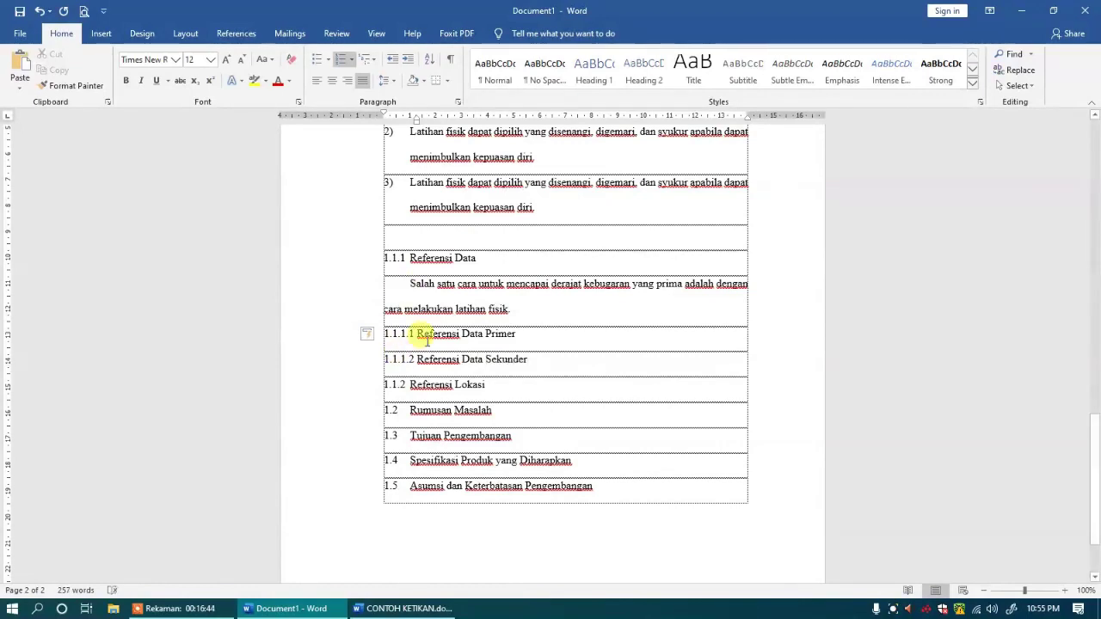
{"action": "left_click_drag", "start_coordinate": [336, 348], "coordinate": [329, 369]}
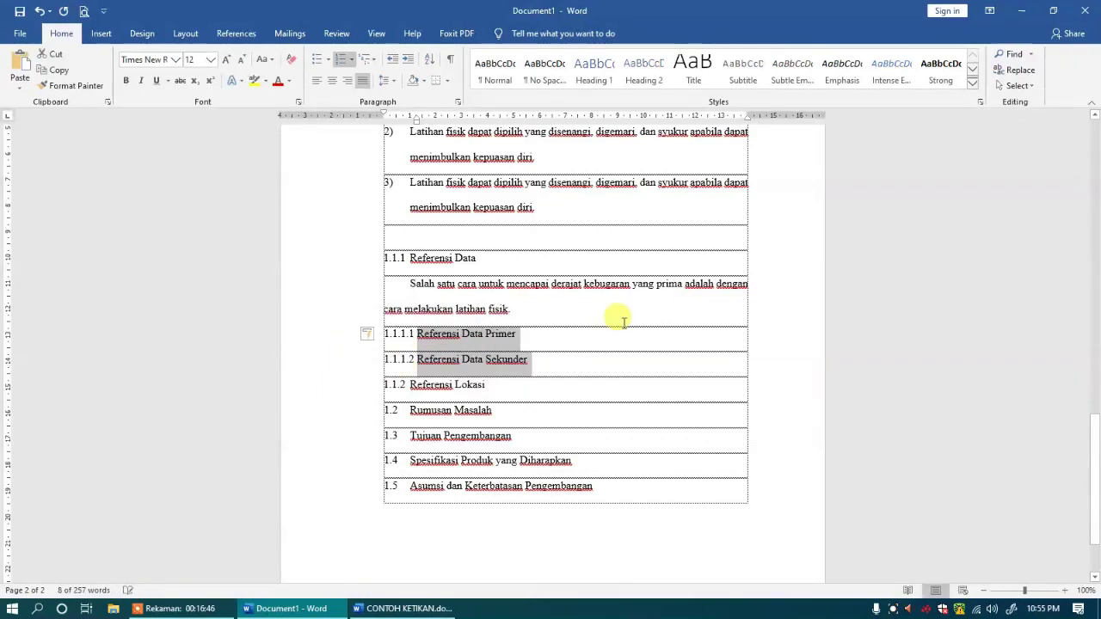
Insert an unnumbered line below heading 1.1.1.1 and fill it with a copy of the sentence from list item 3), without its full stop
{"action": "left_click", "coordinate": [592, 348]}
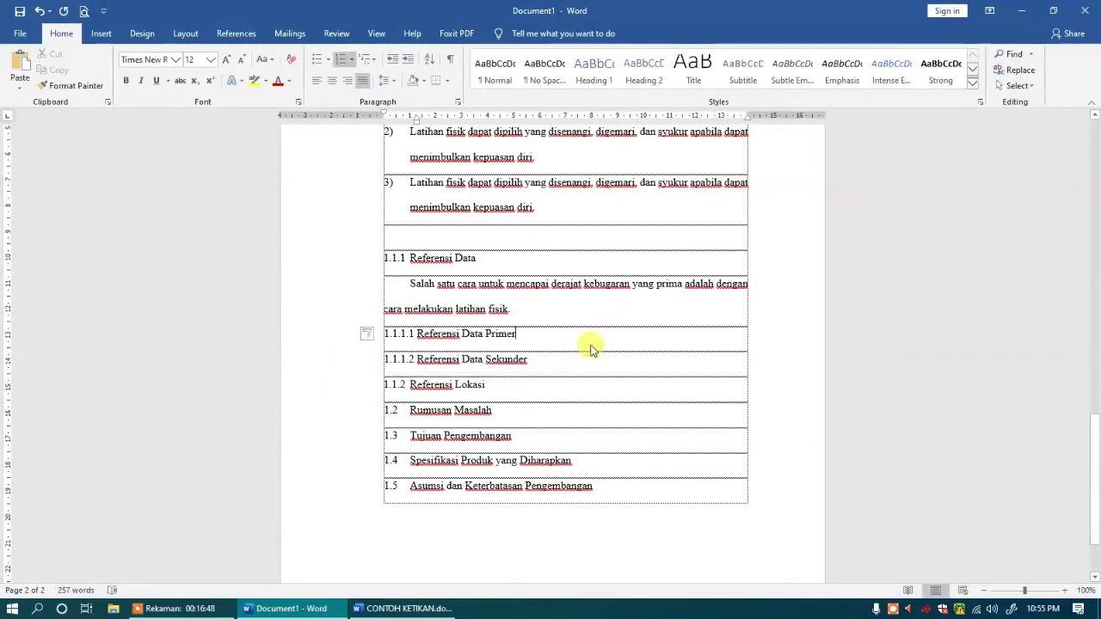
{"action": "key", "text": "Return"}
{"action": "key", "text": "BackSpace"}
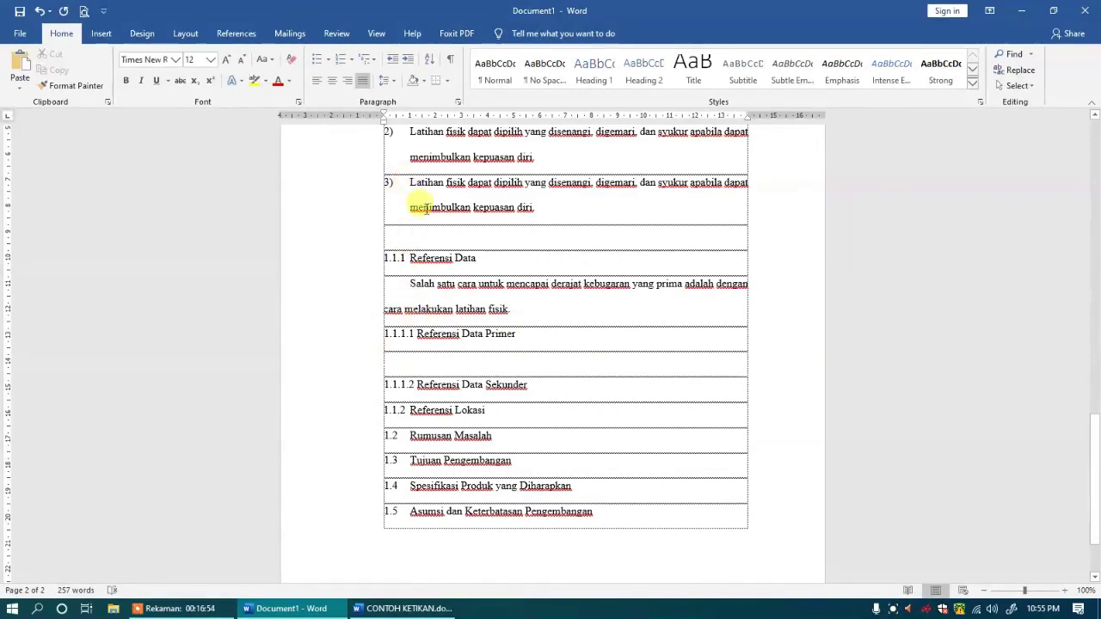
{"action": "left_click_drag", "start_coordinate": [412, 180], "coordinate": [523, 207]}
{"action": "key", "text": "ctrl+c"}
{"action": "left_click", "coordinate": [409, 362]}
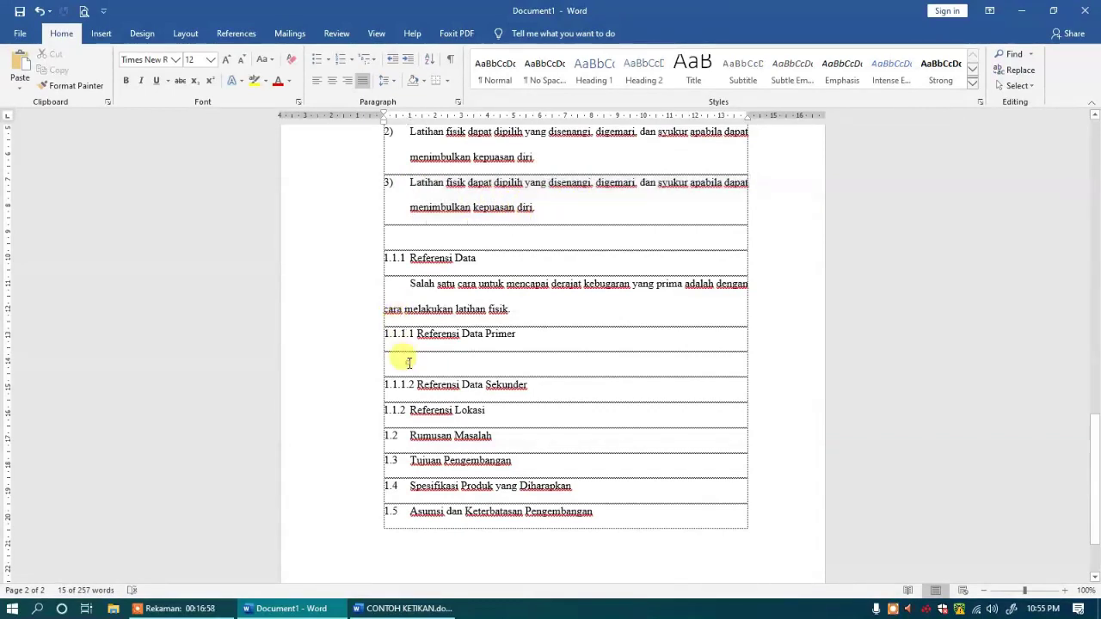
{"action": "key", "text": "ctrl+v"}
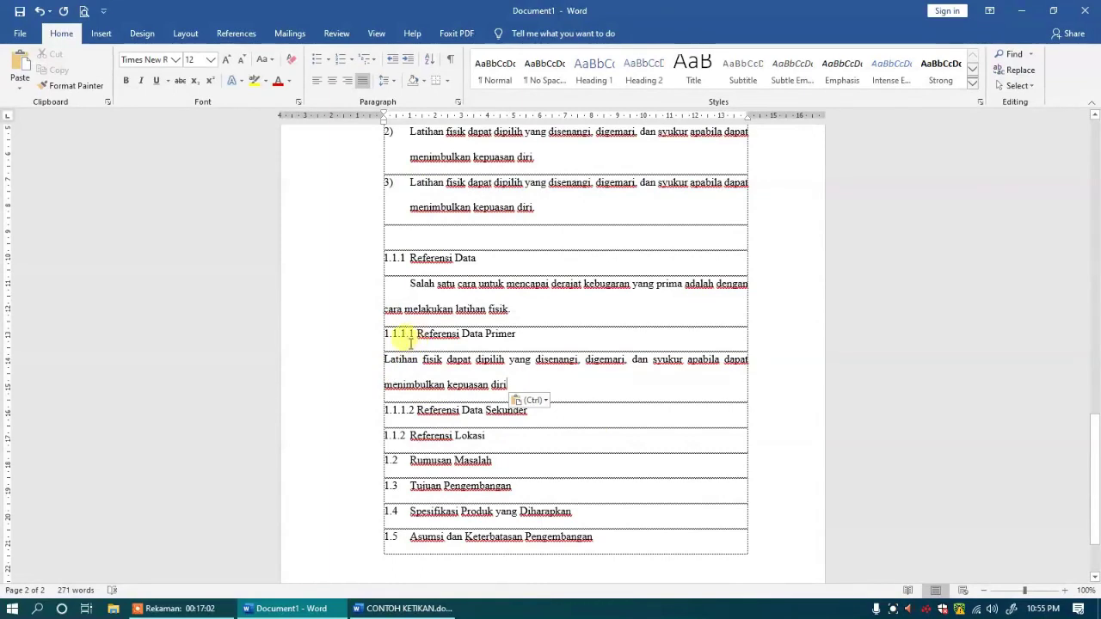
Indent the first line of the paragraph under 1.1.1.1 to the ruler's 1 mark and compare it with the heading's text indent
{"action": "left_click", "coordinate": [378, 261]}
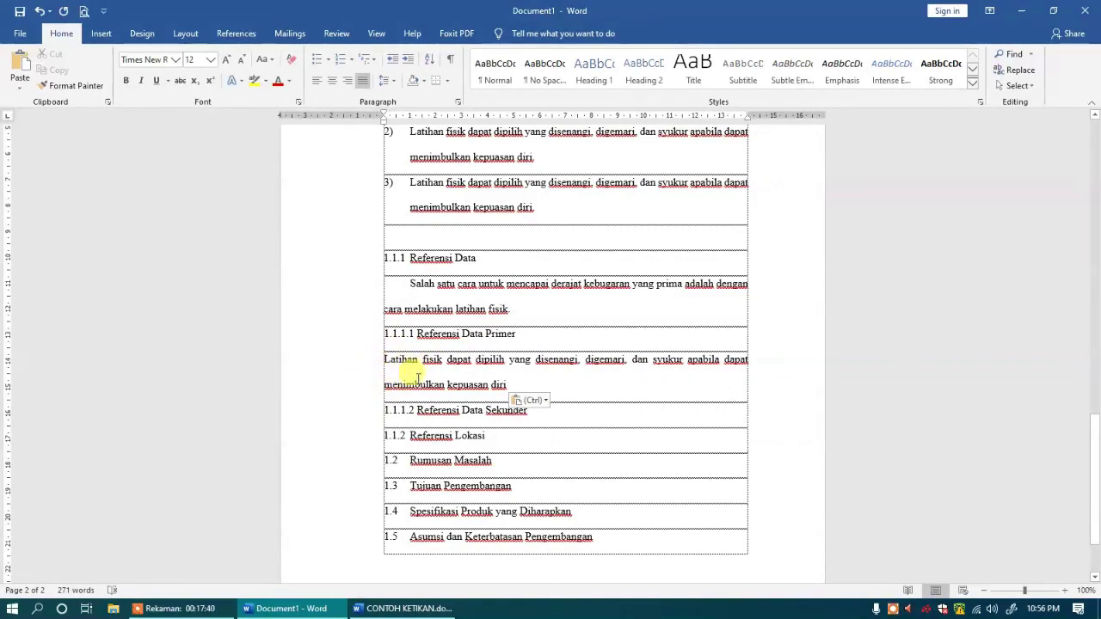
{"action": "key", "text": "Tab"}
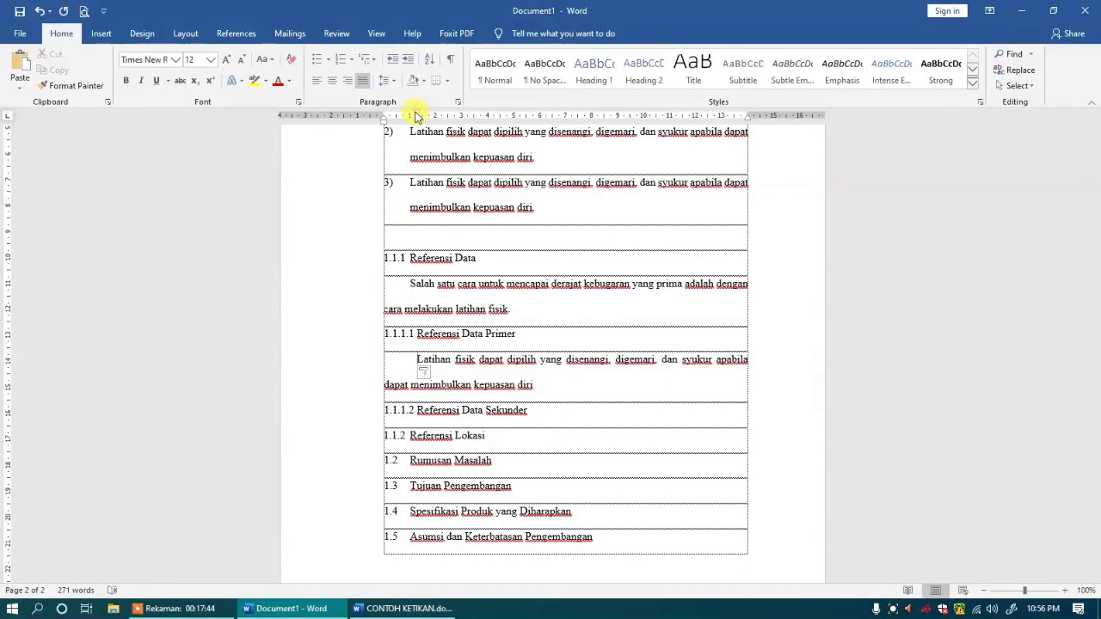
{"action": "left_click_drag", "start_coordinate": [417, 117], "coordinate": [412, 118]}
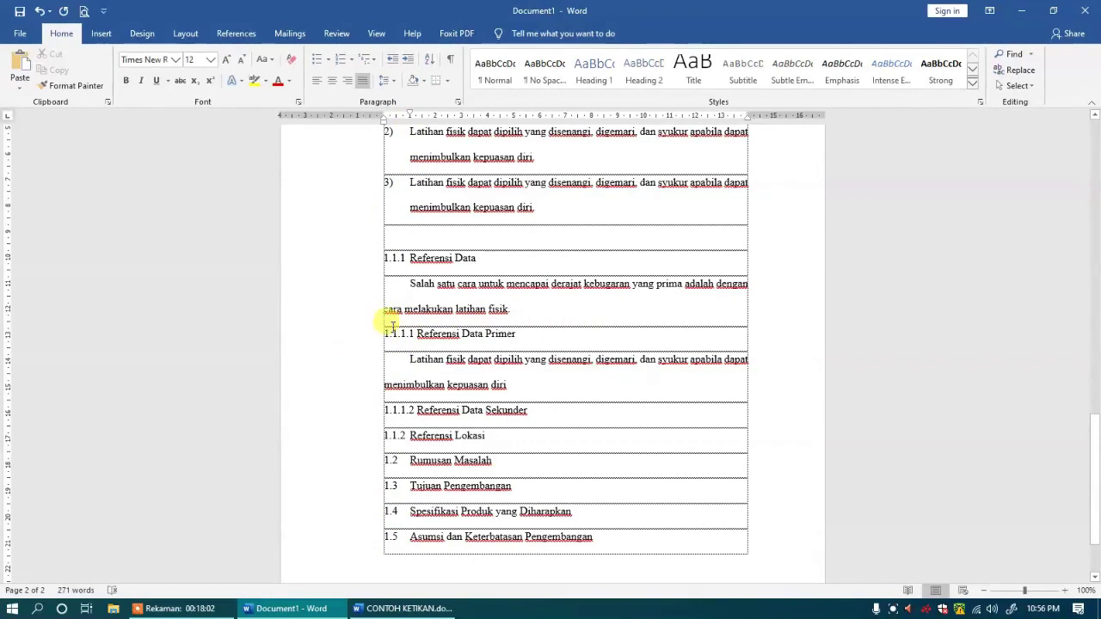
{"action": "left_click", "coordinate": [426, 338]}
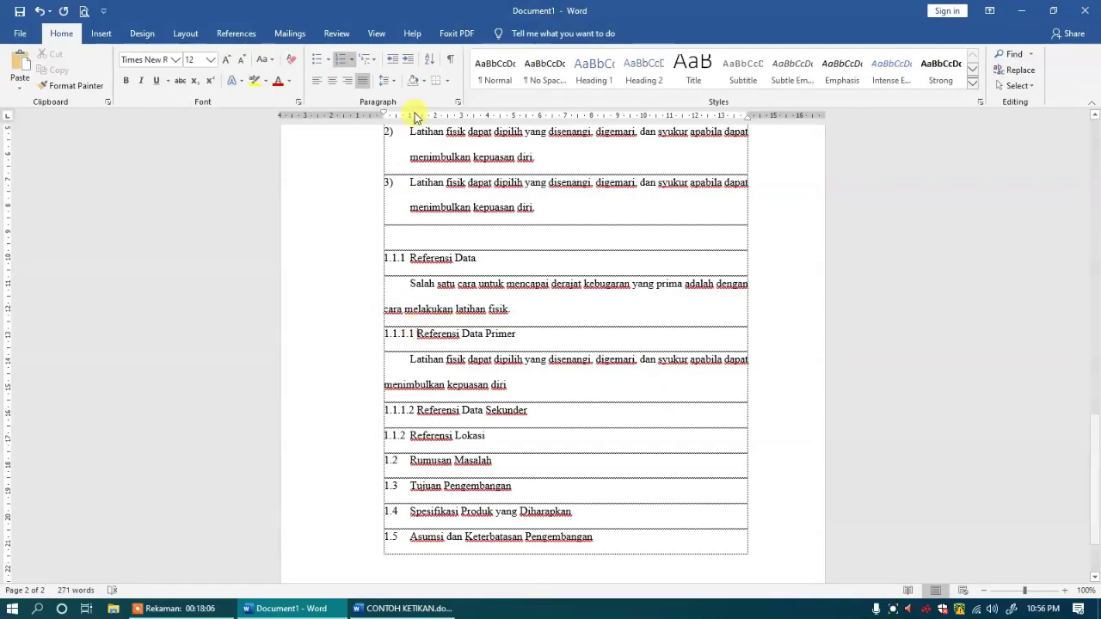
{"action": "left_click_drag", "start_coordinate": [393, 356], "coordinate": [521, 385]}
{"action": "left_click", "coordinate": [409, 361]}
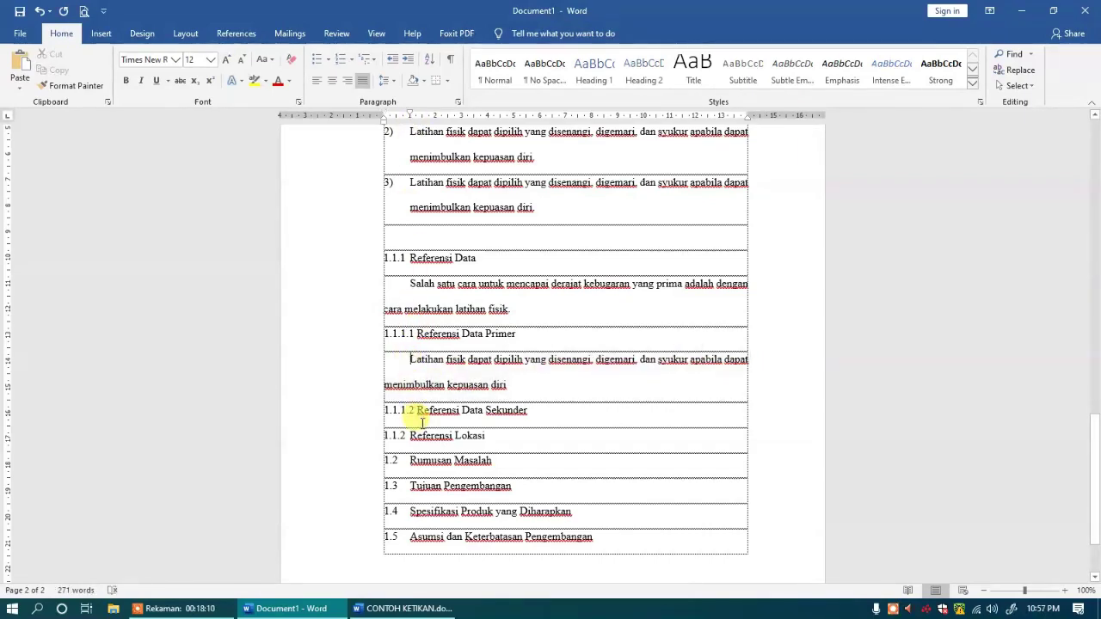
Extend the paragraph under 1.1.1.1 with ", sebagai berikut:" and start a new line below it
{"action": "left_click", "coordinate": [533, 384]}
{"action": "type", "text": "."}
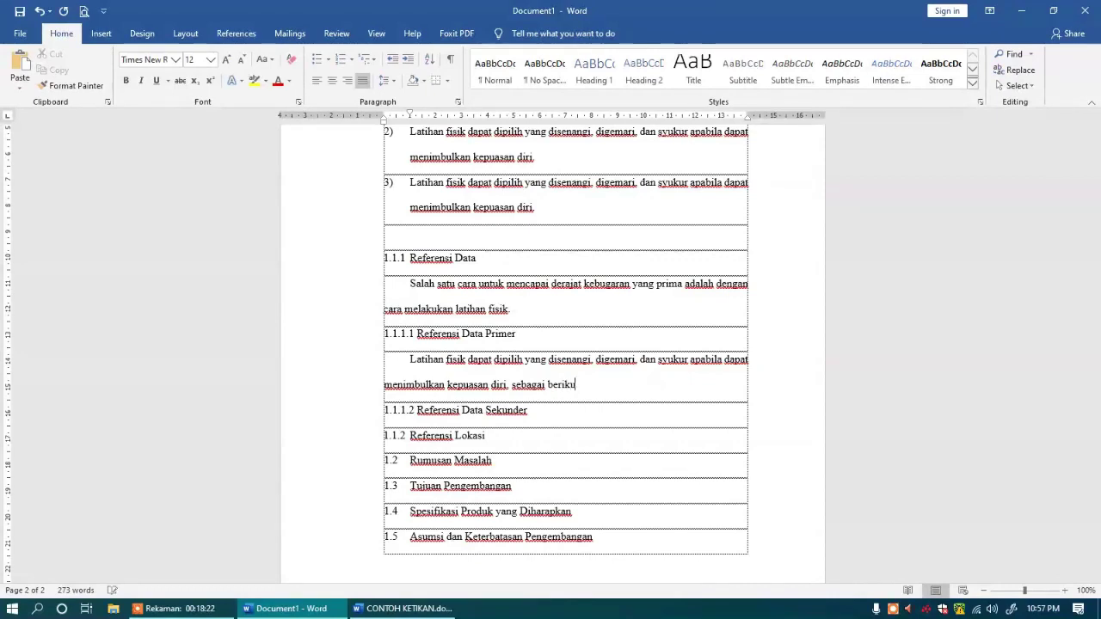
{"action": "type", "text": ":"}
{"action": "key", "text": "Return"}
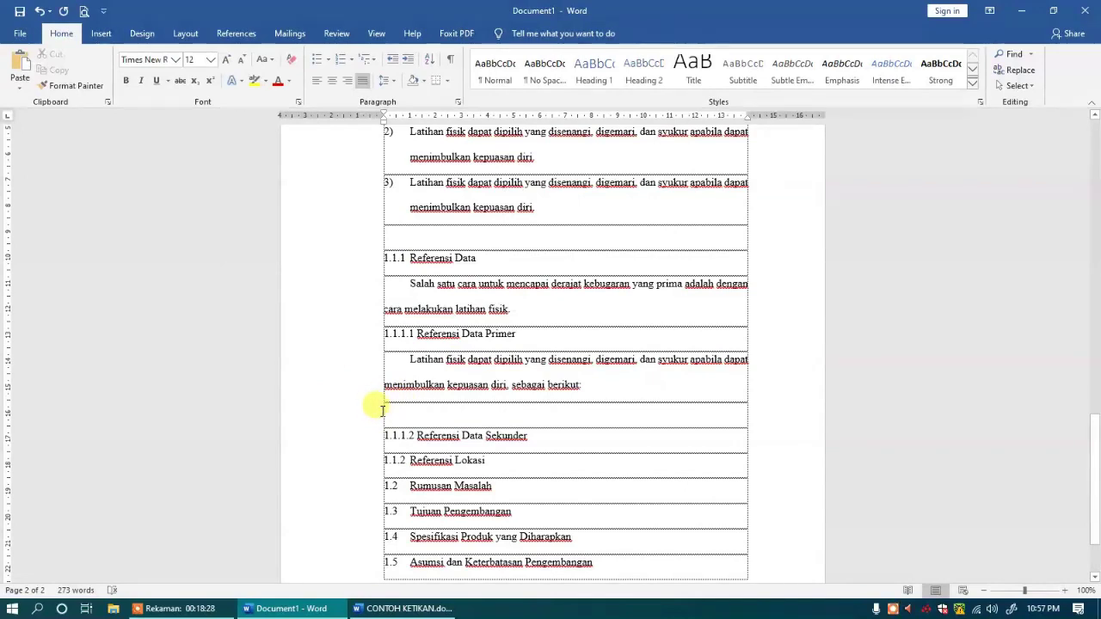
Start a numbered list at "1." below the paragraph under 1.1.1.1 and align its number with the page's left margin
{"action": "type", "text": "1"}
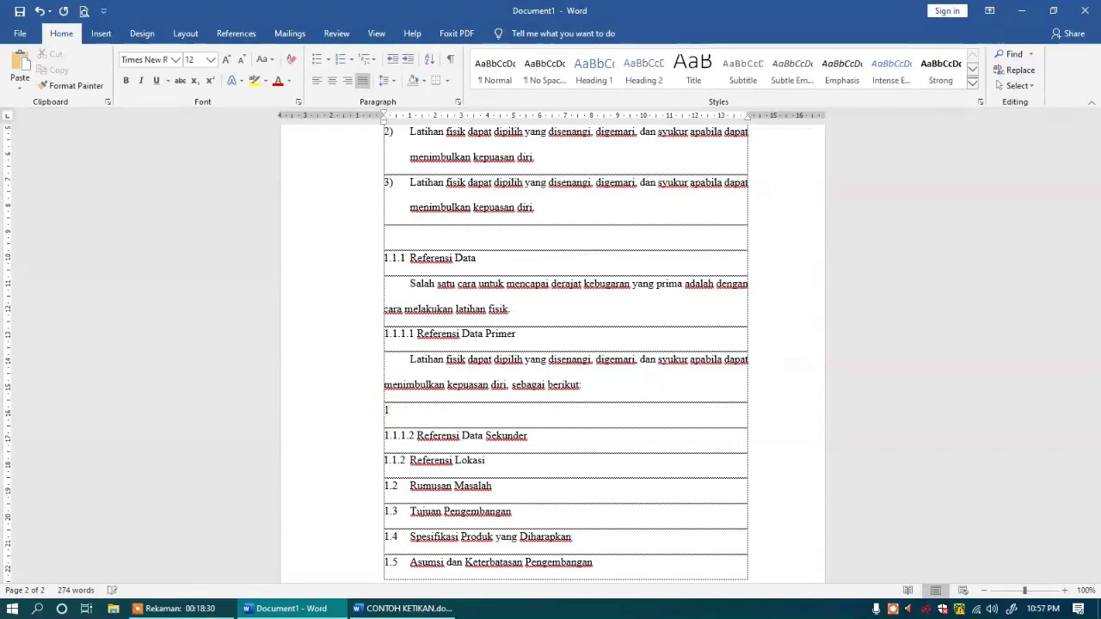
{"action": "type", "text": "."}
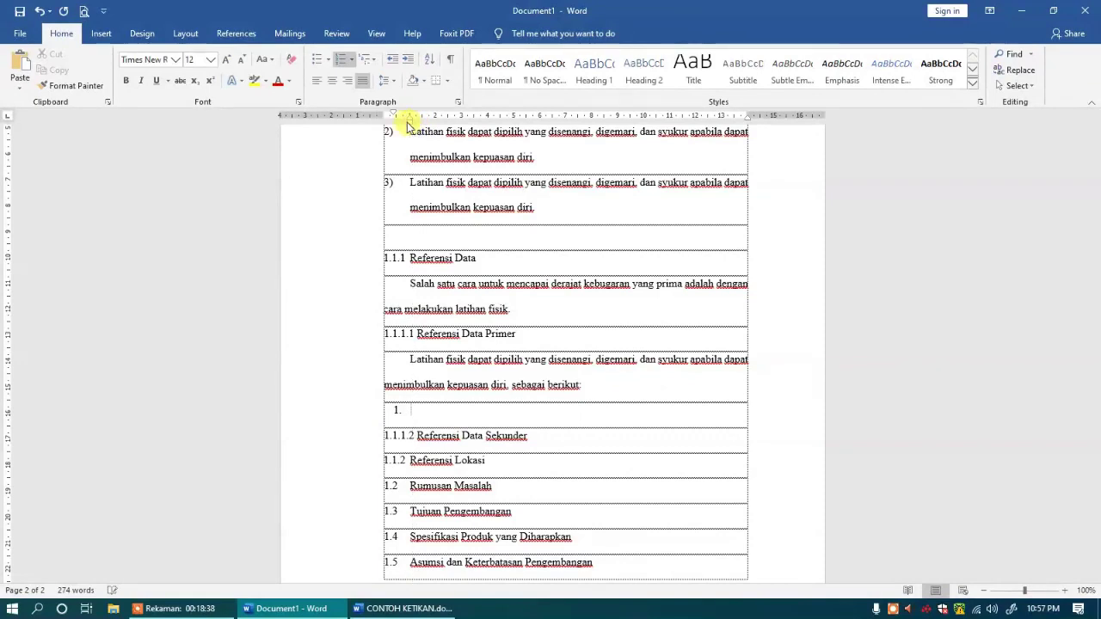
{"action": "left_click_drag", "start_coordinate": [394, 113], "coordinate": [386, 116]}
Fill list item 1 with the passage "Latihan adalah aktivitas jasmani" through "menyempurnakan" copied from section 1.1's second paragraph, ending with a full stop
{"action": "scroll", "coordinate": [439, 151], "scroll_direction": "up", "scroll_amount": 3}
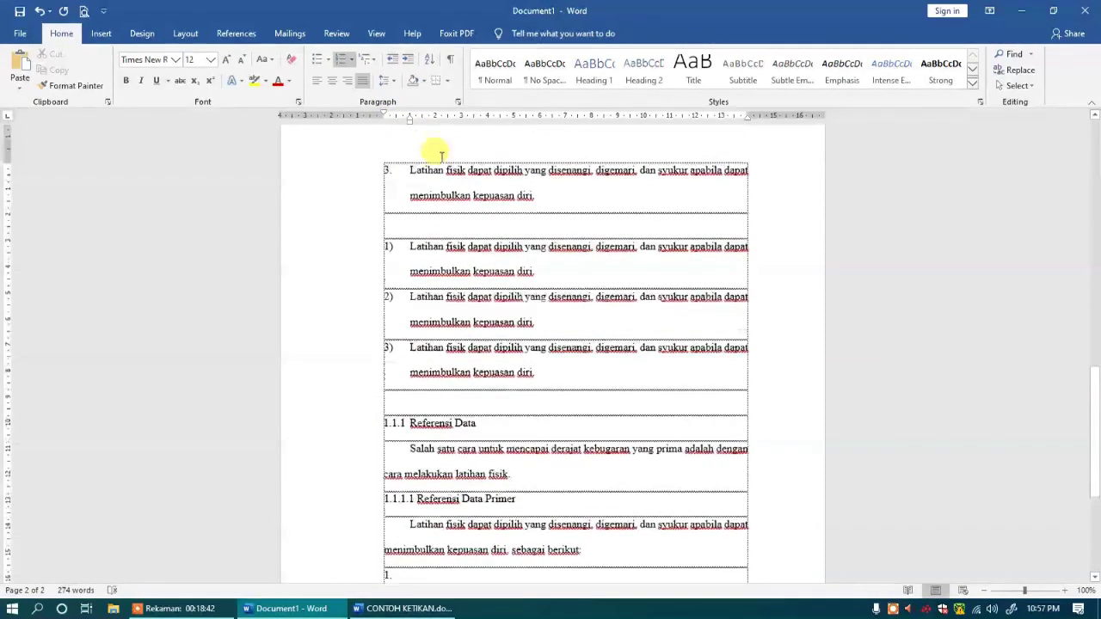
{"action": "scroll", "coordinate": [439, 163], "scroll_direction": "up", "scroll_amount": 3}
{"action": "scroll", "coordinate": [431, 234], "scroll_direction": "up", "scroll_amount": 3}
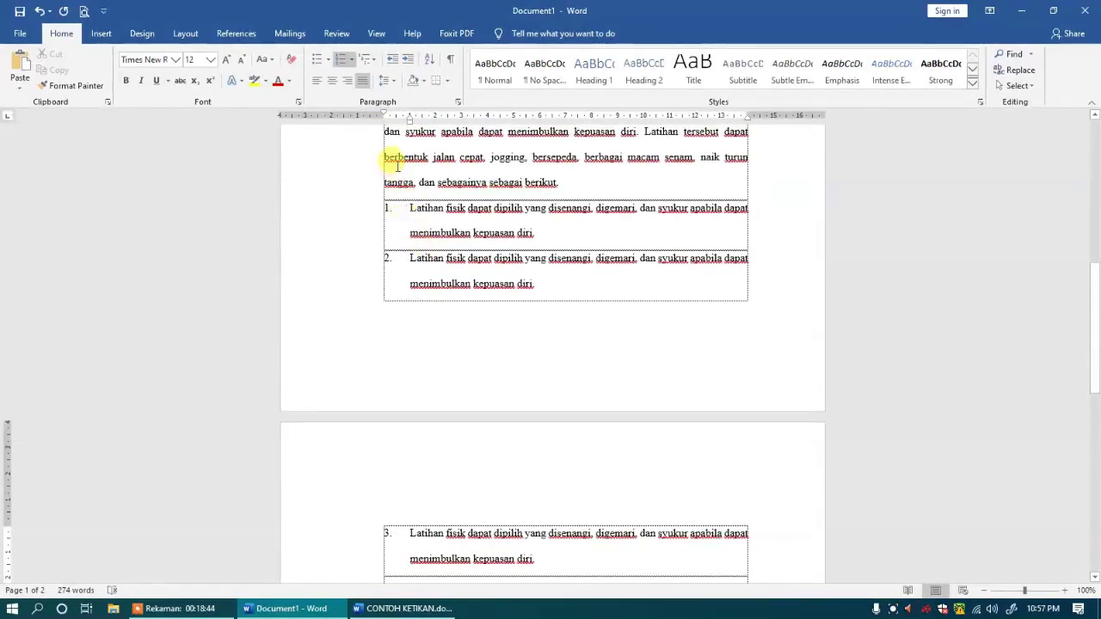
{"action": "scroll", "coordinate": [398, 169], "scroll_direction": "up", "scroll_amount": 3}
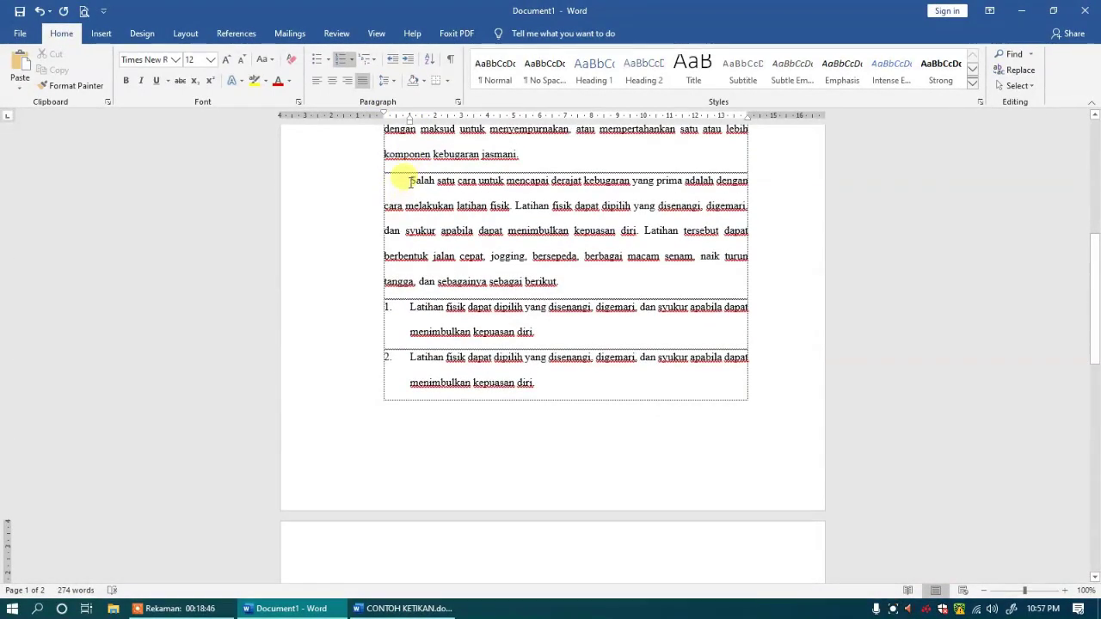
{"action": "scroll", "coordinate": [467, 192], "scroll_direction": "up", "scroll_amount": 6}
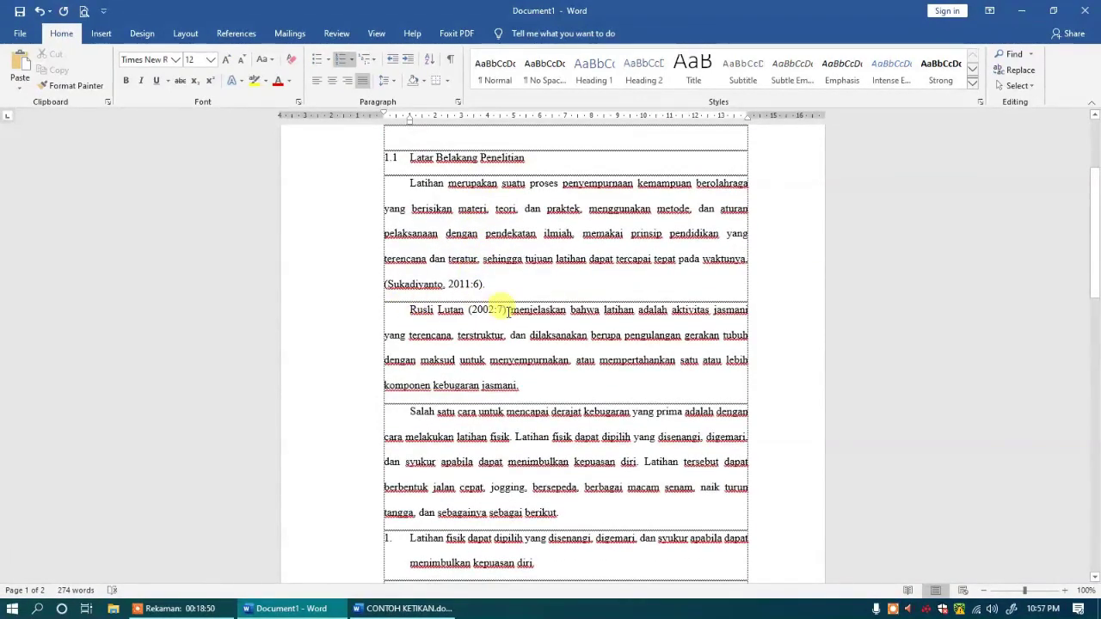
{"action": "left_click_drag", "start_coordinate": [607, 311], "coordinate": [551, 361]}
{"action": "scroll", "coordinate": [492, 370], "scroll_direction": "down", "scroll_amount": 6}
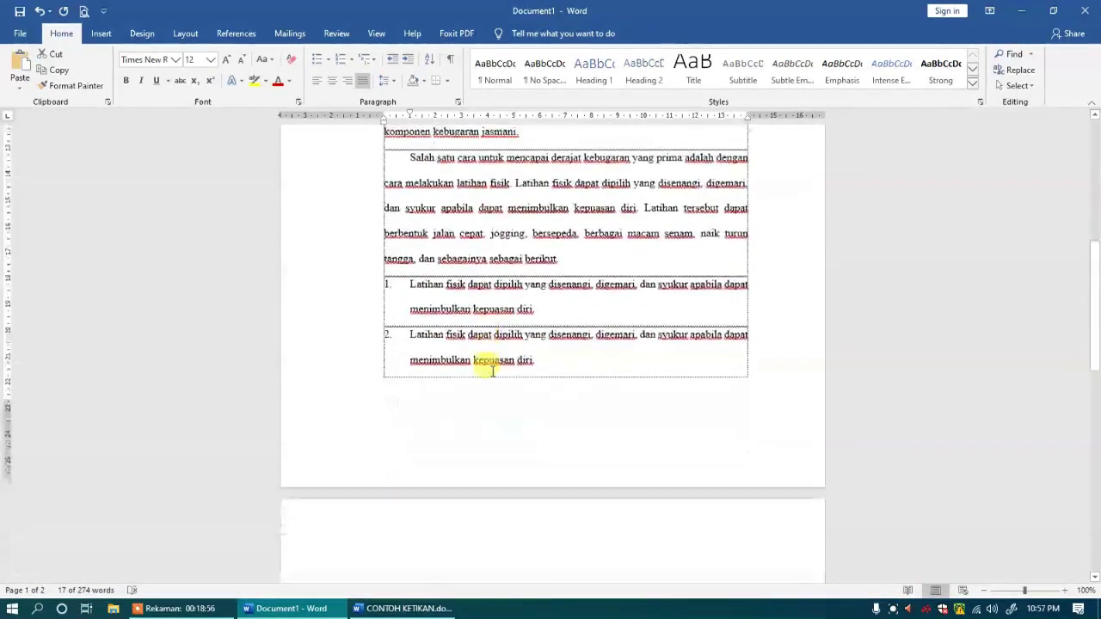
{"action": "scroll", "coordinate": [493, 370], "scroll_direction": "down", "scroll_amount": 18}
{"action": "left_click", "coordinate": [424, 315]}
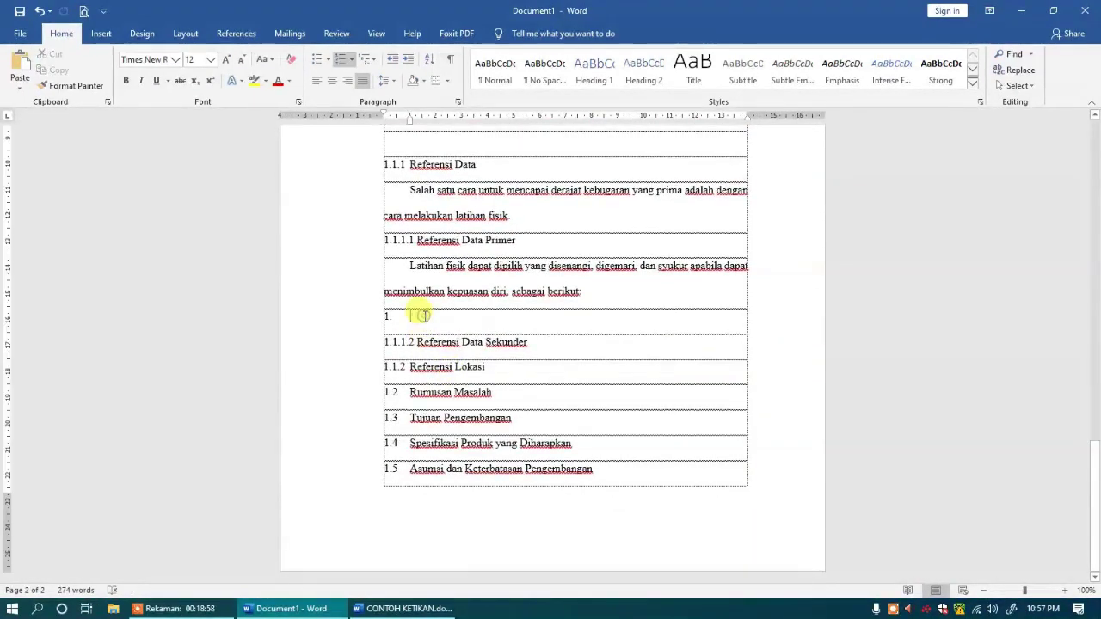
{"action": "type", "text": "Latihan adalah aktivitas jasmani yang terencana, terstruktur, dan dilaksanakan berupa pengulangan gerakan tubuh dengan maksud untuk menyempurnakan"}
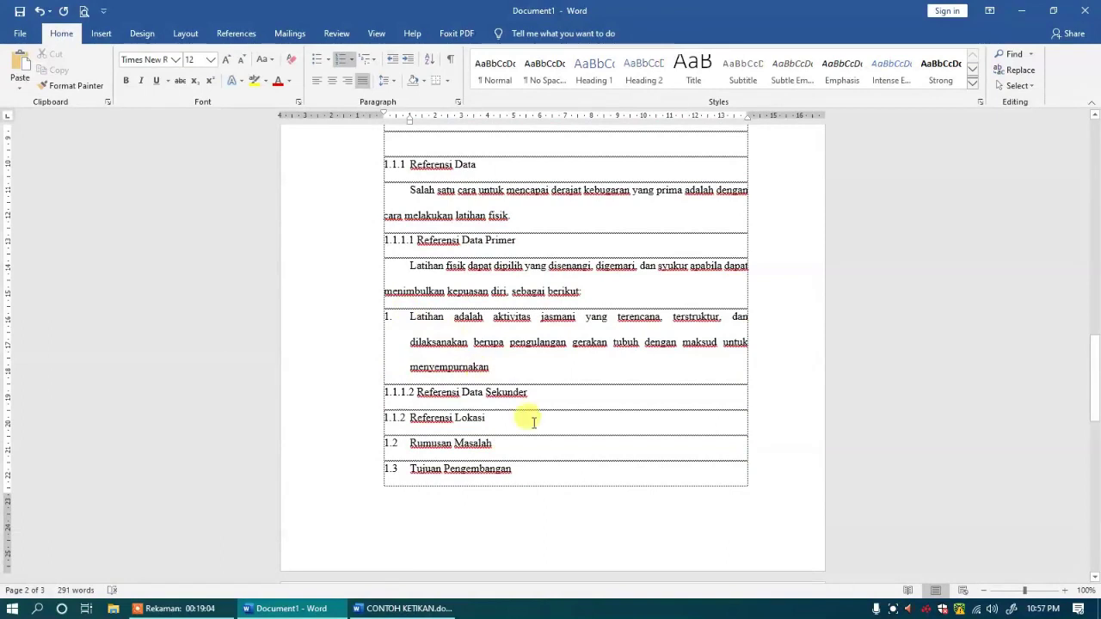
{"action": "left_click", "coordinate": [492, 368]}
{"action": "key", "text": "BackSpace"}
Add list item 2 with a copy of item 1's text up to "dilaksanakan", ending with a full stop
{"action": "key", "text": "Return"}
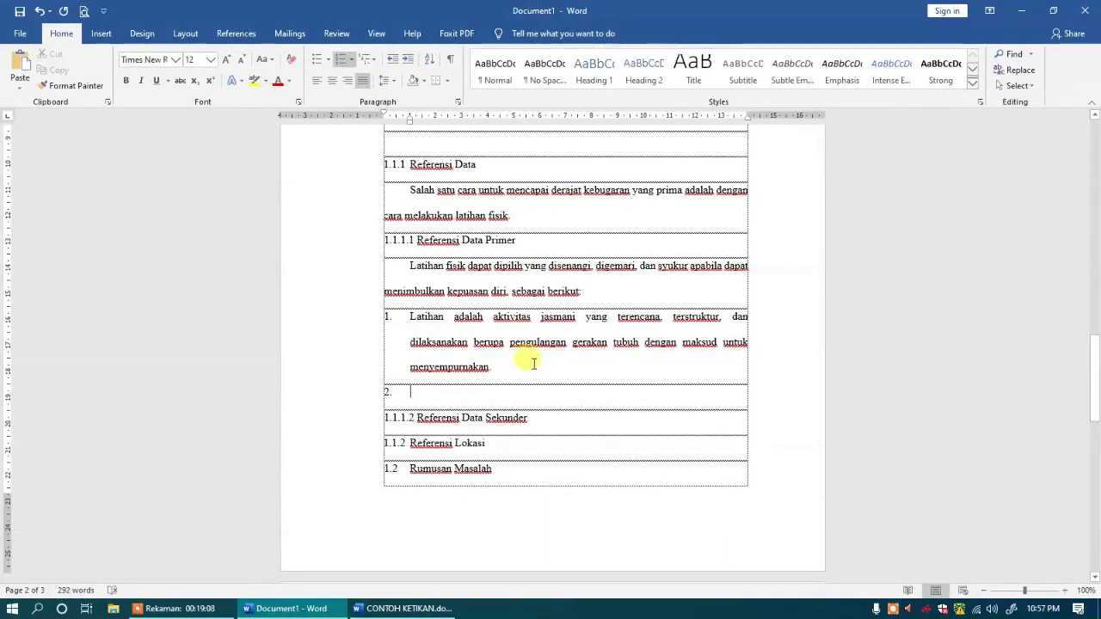
{"action": "left_click_drag", "start_coordinate": [411, 318], "coordinate": [447, 344]}
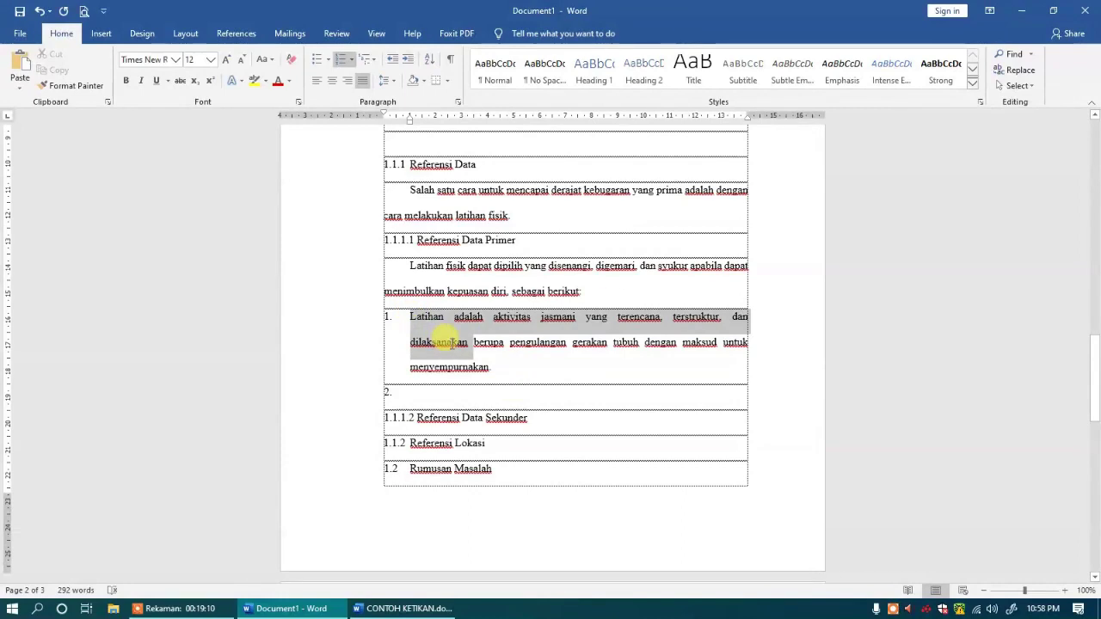
{"action": "left_click_drag", "start_coordinate": [450, 347], "coordinate": [434, 399]}
{"action": "type", "text": "."}
Add list item 3 with the text "Dst." and leave an unnumbered blank line between the list and heading 1.1.1.2
{"action": "key", "text": "Return"}
{"action": "type", "text": "dst."}
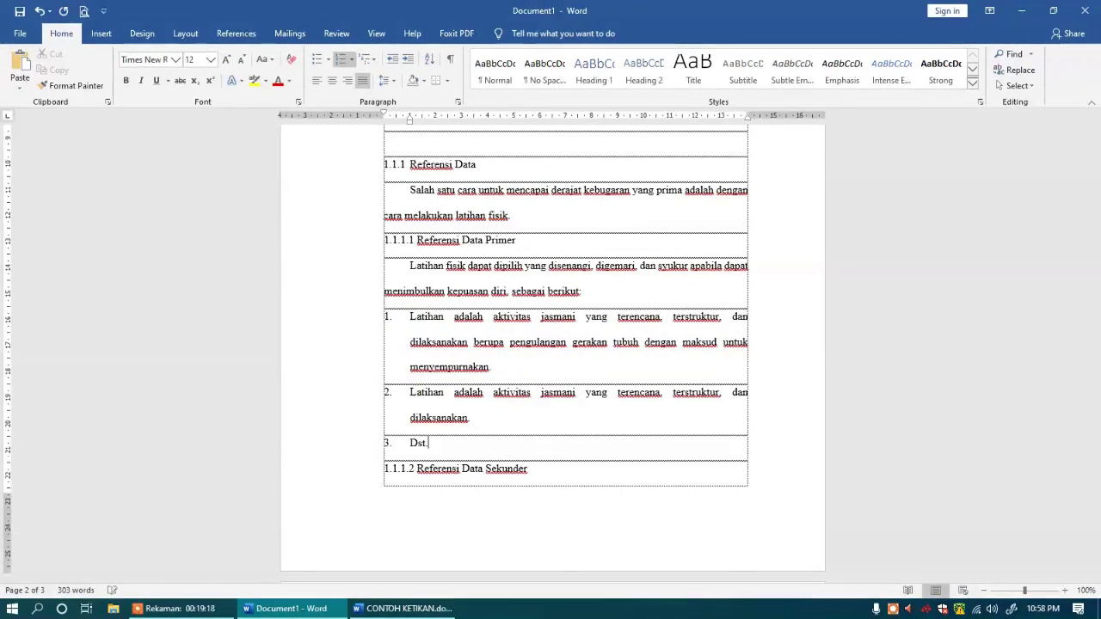
{"action": "key", "text": "Return"}
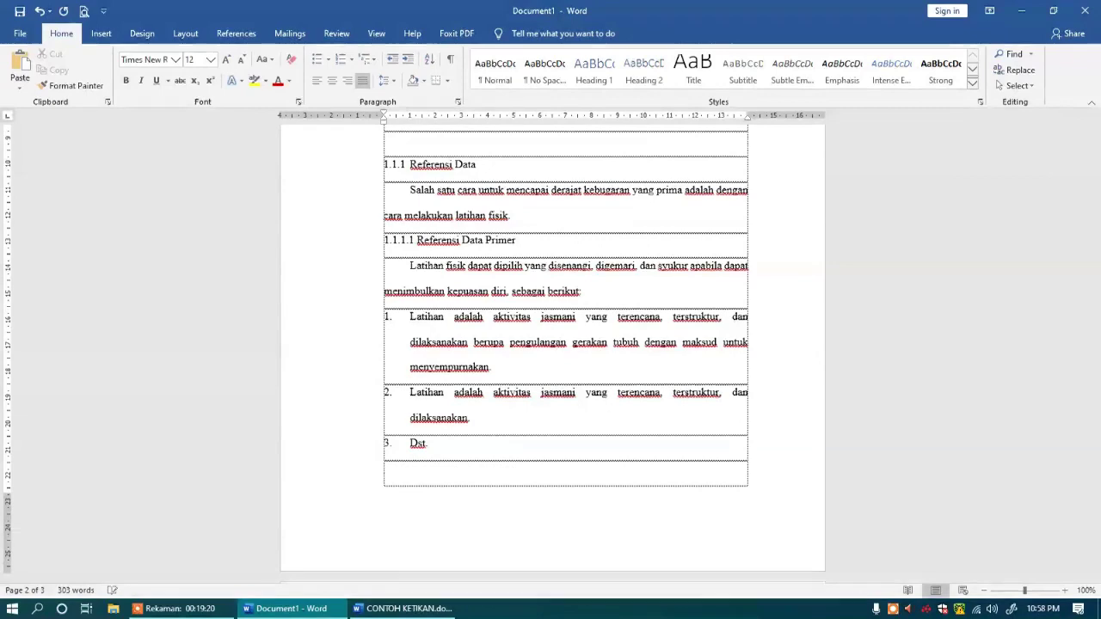
Make the heading 1.1 "Latar Belakang Penelitian" bold, including its number
{"action": "scroll", "coordinate": [417, 254], "scroll_direction": "up", "scroll_amount": 3}
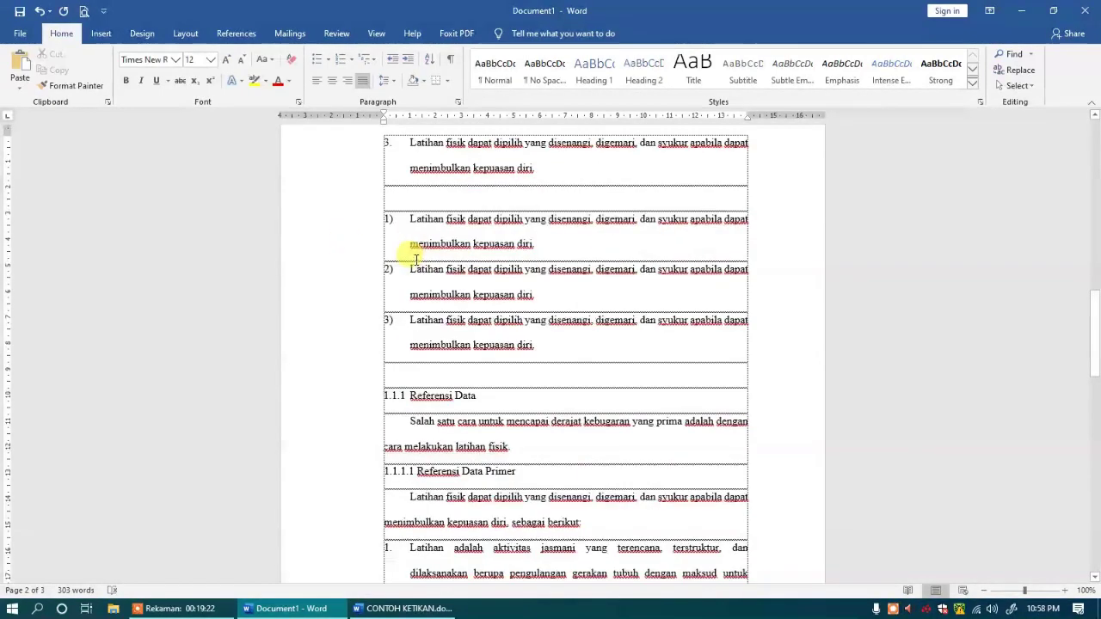
{"action": "scroll", "coordinate": [344, 488], "scroll_direction": "up", "scroll_amount": 3}
{"action": "scroll", "coordinate": [352, 487], "scroll_direction": "up", "scroll_amount": 10}
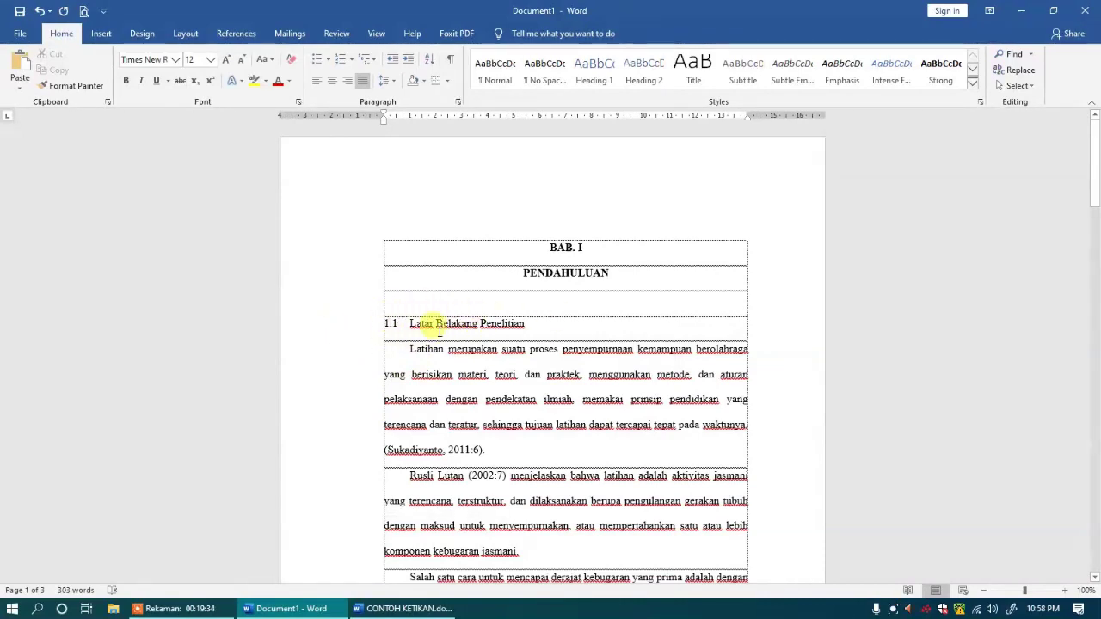
{"action": "left_click", "coordinate": [343, 333]}
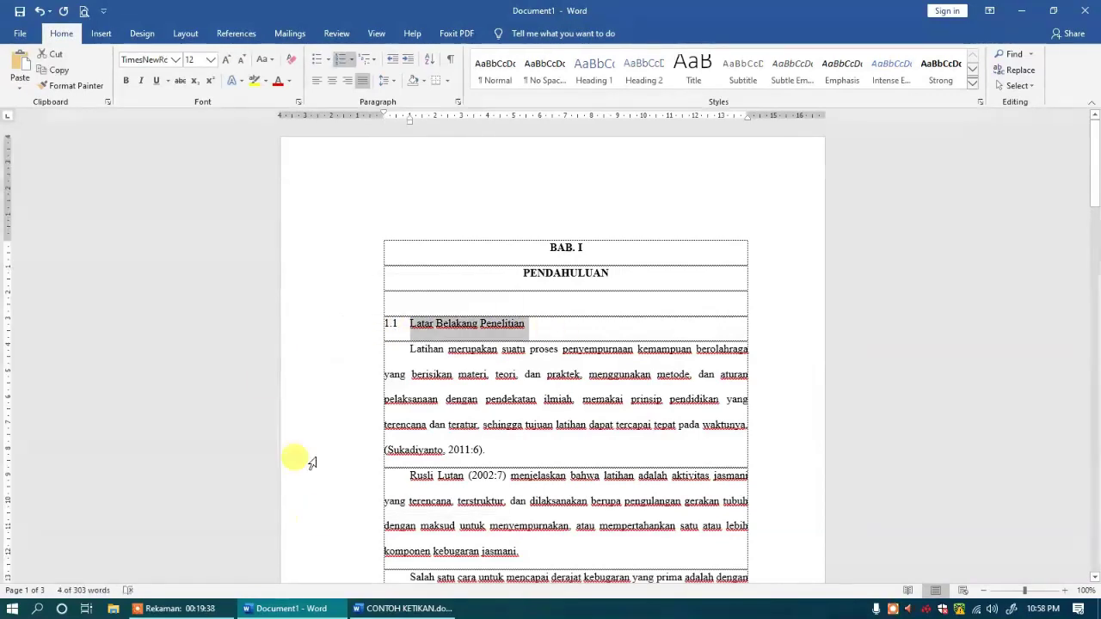
{"action": "left_click", "coordinate": [129, 82]}
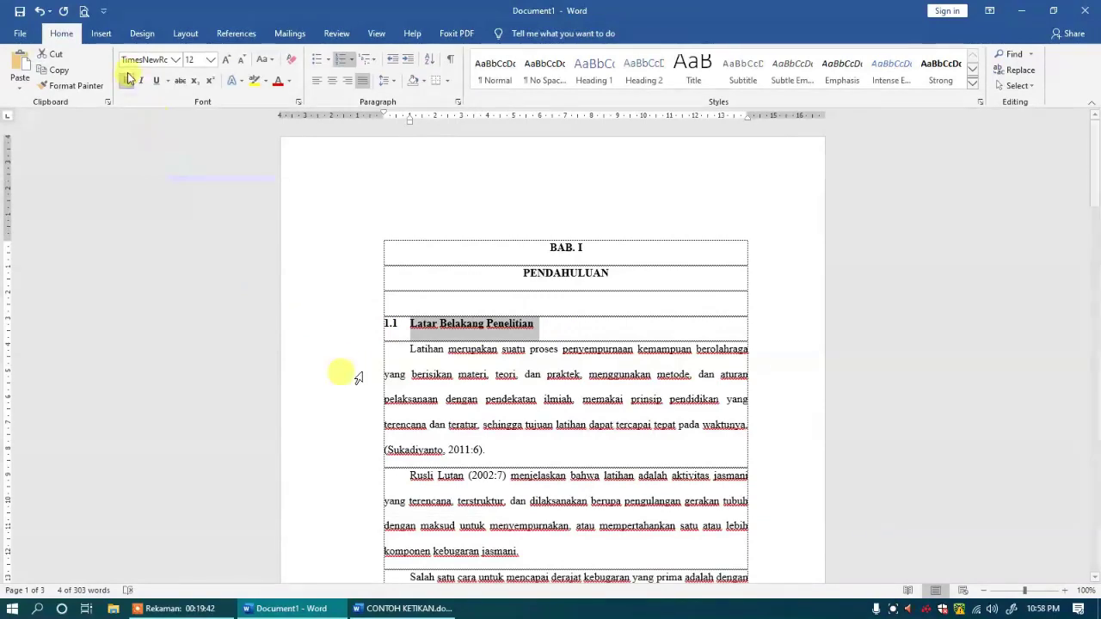
Make the heading 1.1.1 "Referensi Data" bold, including its number
{"action": "scroll", "coordinate": [391, 293], "scroll_direction": "down", "scroll_amount": 4}
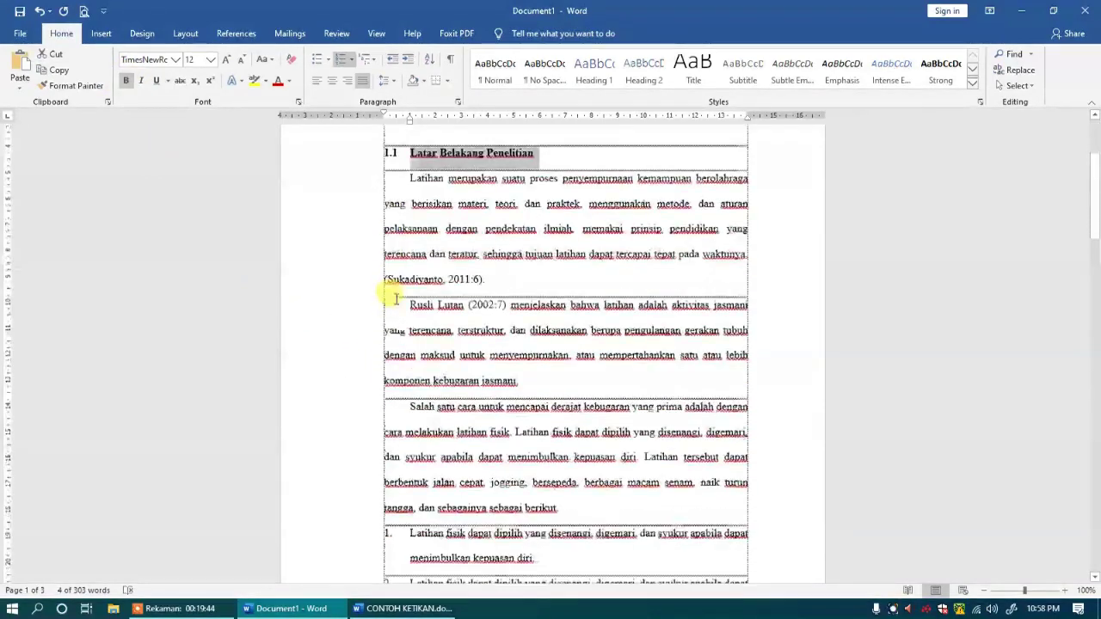
{"action": "scroll", "coordinate": [394, 298], "scroll_direction": "down", "scroll_amount": 15}
{"action": "scroll", "coordinate": [394, 298], "scroll_direction": "down", "scroll_amount": 3}
{"action": "left_click", "coordinate": [362, 298]}
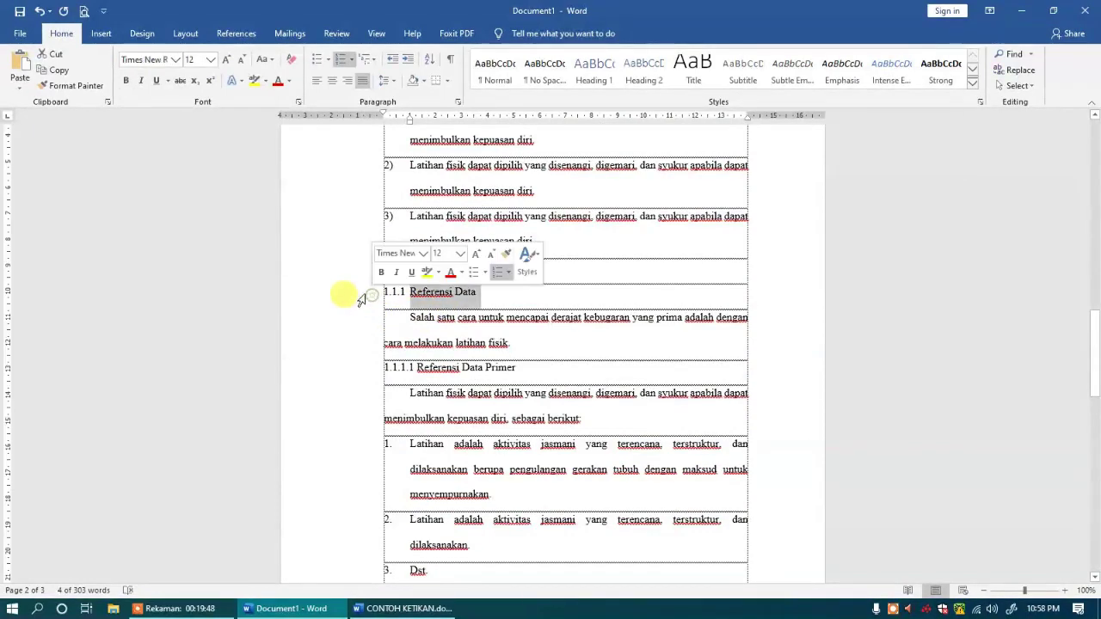
{"action": "left_click", "coordinate": [127, 80]}
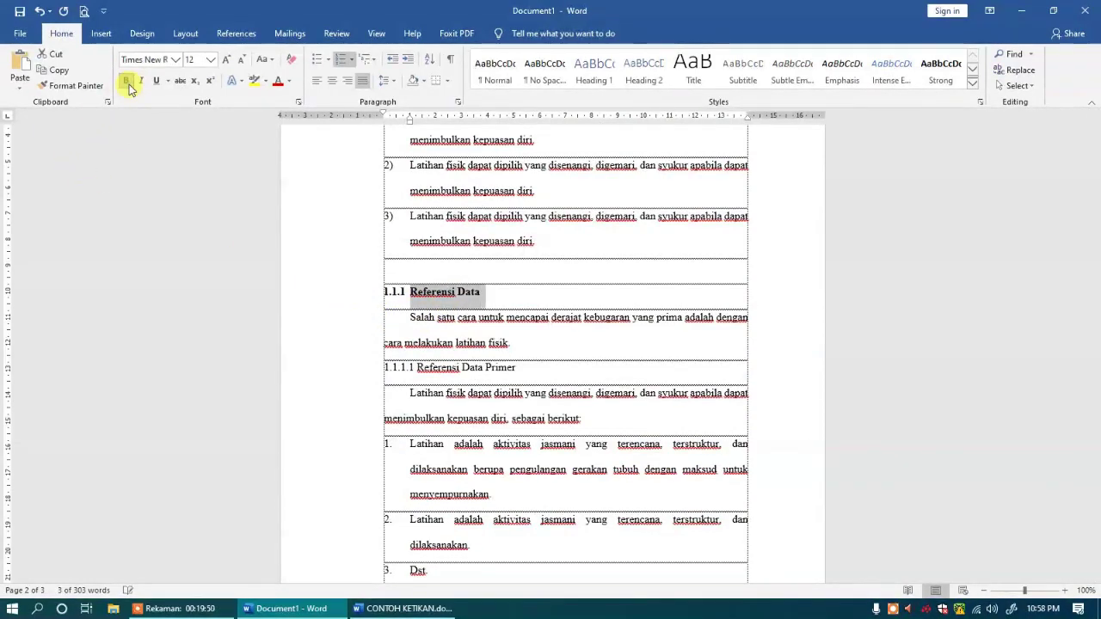
Insert a blank line above heading 1.1.1.1 "Referensi Data Primer" and make that heading bold
{"action": "left_click", "coordinate": [522, 346]}
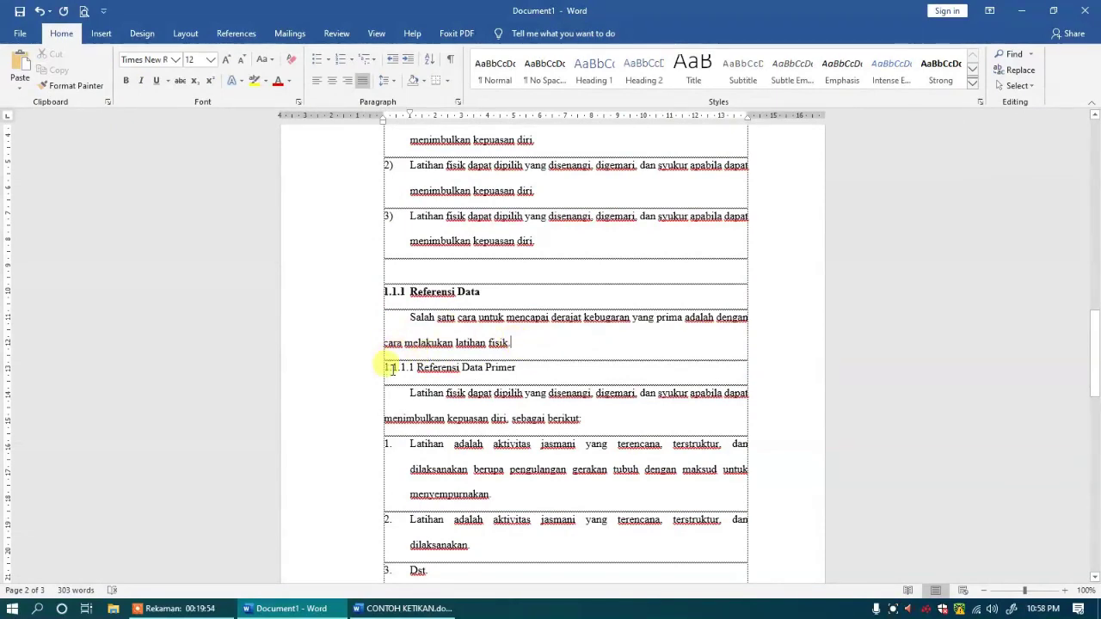
{"action": "key", "text": "Return"}
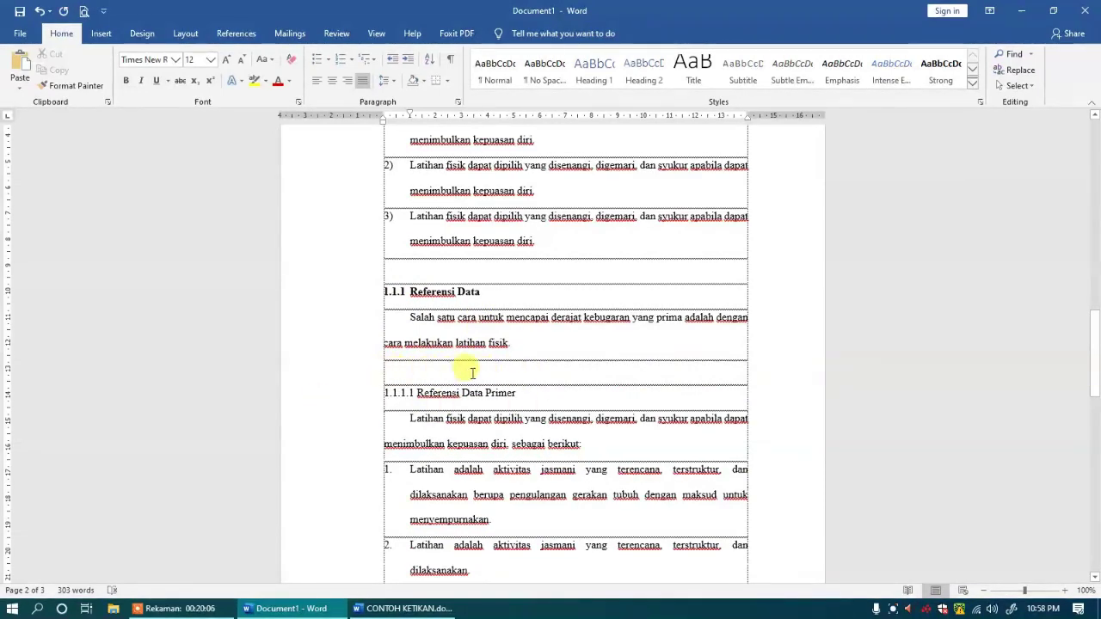
{"action": "left_click", "coordinate": [335, 402]}
{"action": "left_click", "coordinate": [125, 80]}
{"action": "scroll", "coordinate": [559, 352], "scroll_direction": "down", "scroll_amount": 1}
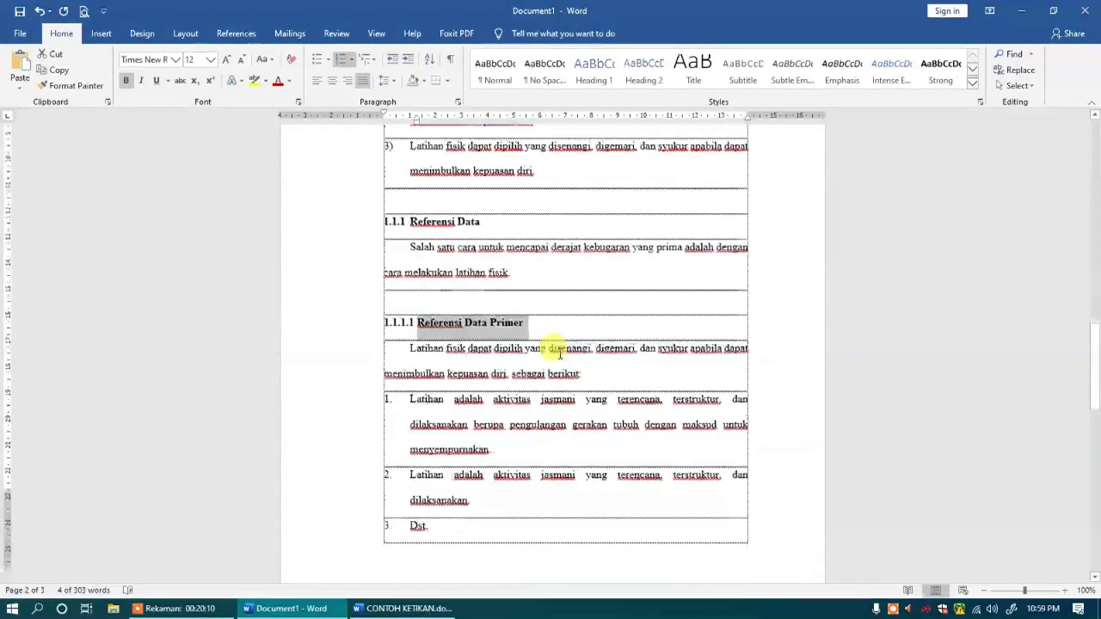
{"action": "scroll", "coordinate": [559, 352], "scroll_direction": "down", "scroll_amount": 5}
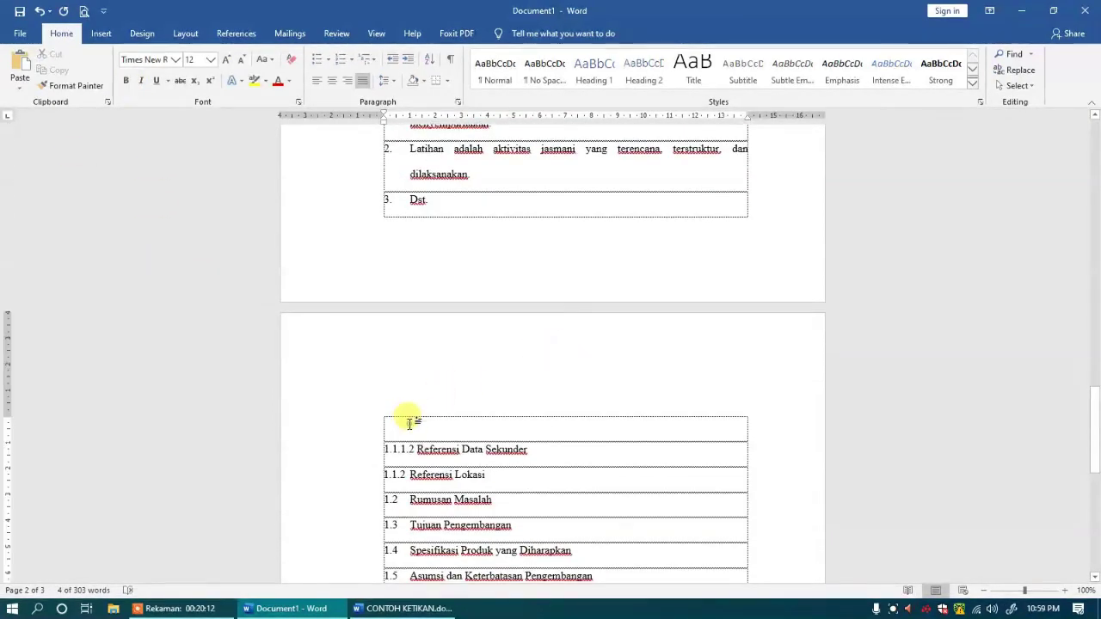